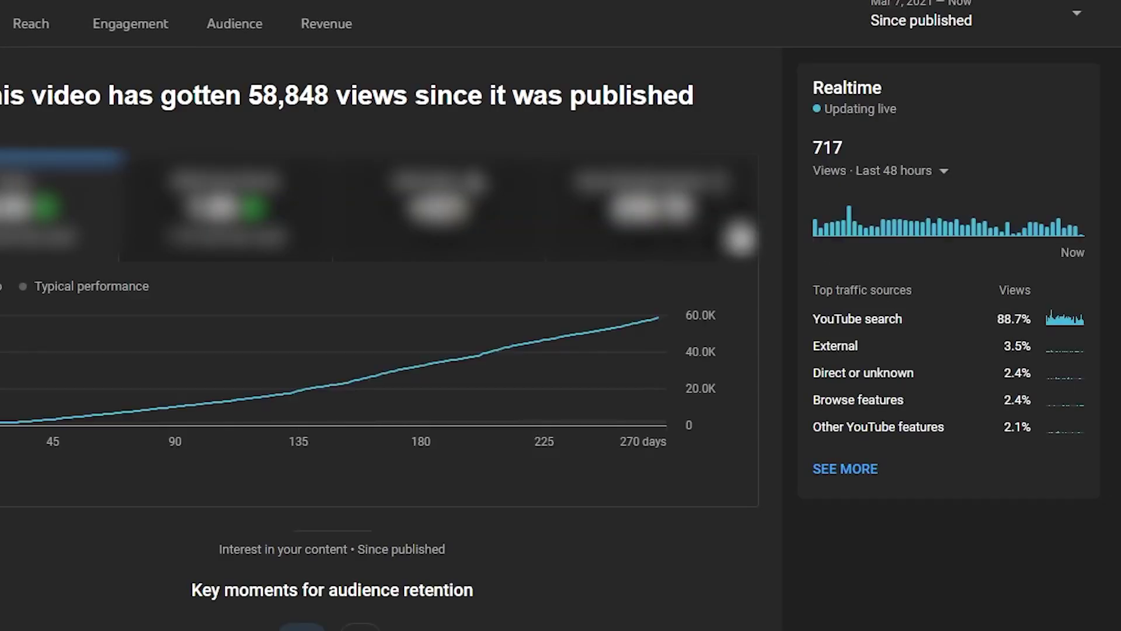
{"action": "left_click", "coordinate": [877, 144]}
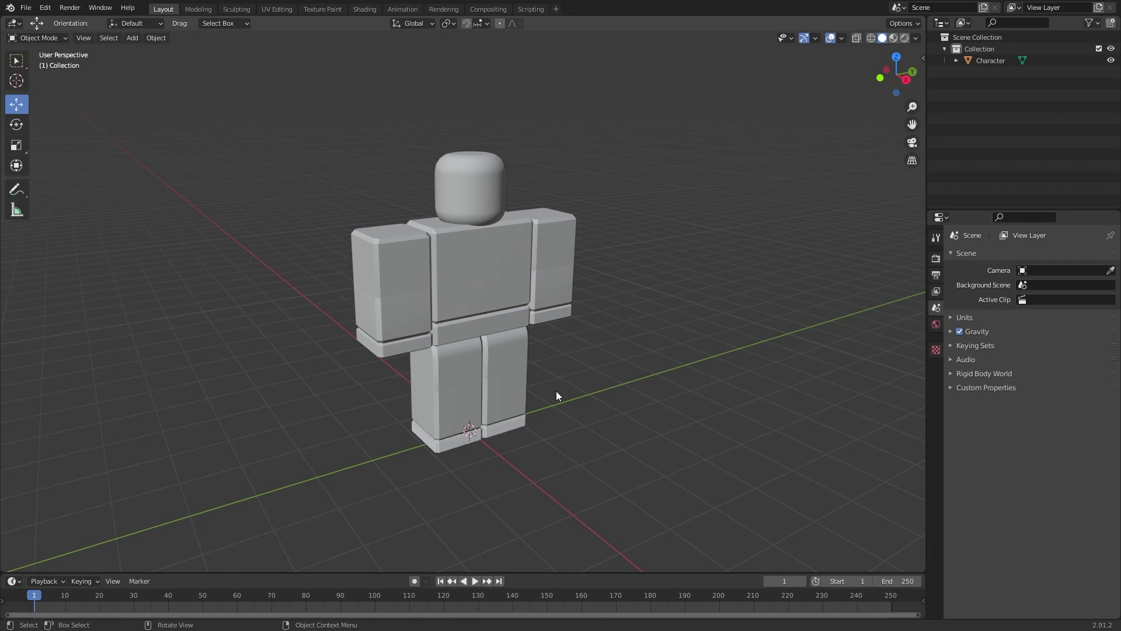
- Add a Bezier curve to the scene with the blocky character
{"action": "middle_click_drag", "start_coordinate": [555, 391], "coordinate": [496, 304]}
{"action": "left_click_drag", "start_coordinate": [344, 170], "coordinate": [558, 314]}
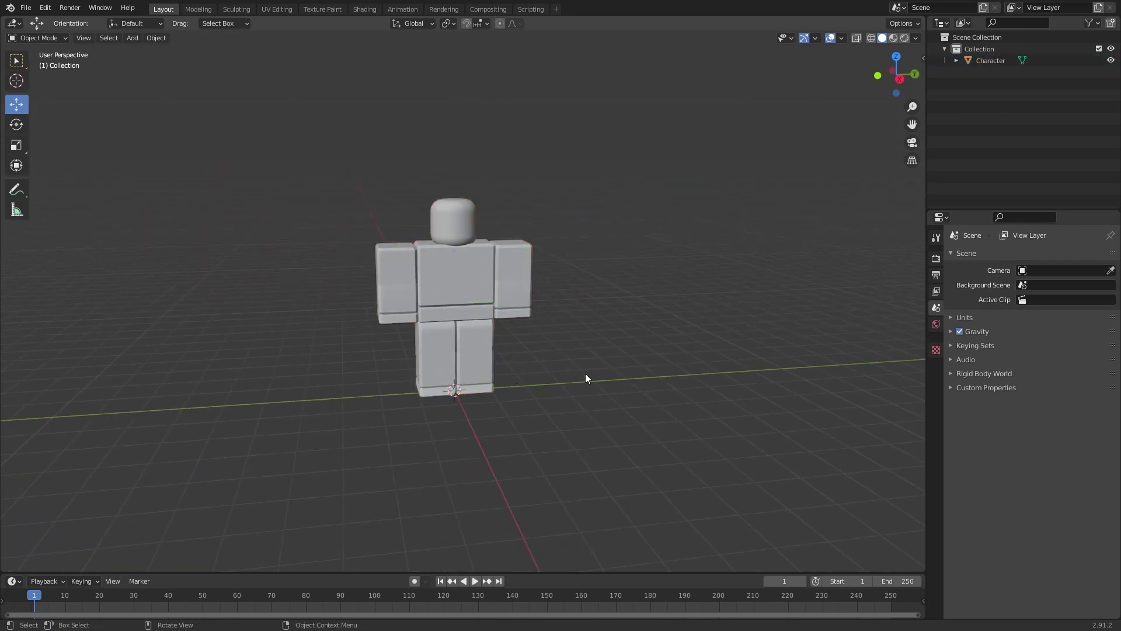
{"action": "middle_click_drag", "start_coordinate": [585, 378], "coordinate": [438, 295]}
{"action": "key", "text": "shift+a"}
{"action": "mouse_move", "coordinate": [575, 292]}
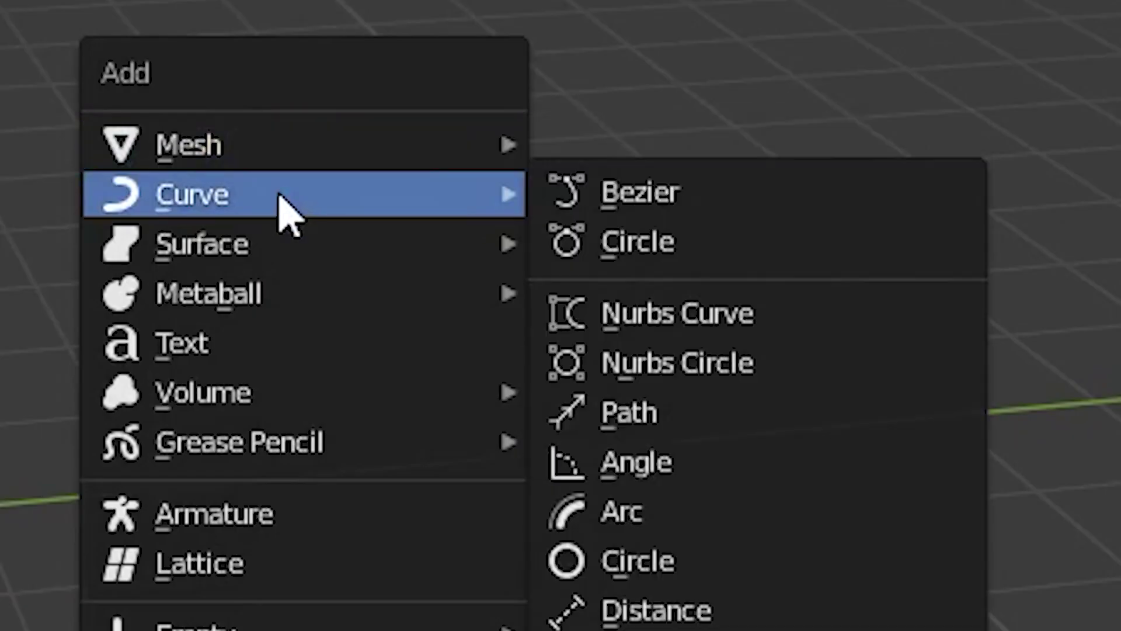
{"action": "left_click", "coordinate": [638, 194]}
{"action": "scroll", "coordinate": [238, 395], "scroll_direction": "up", "scroll_amount": 3}
{"action": "scroll", "coordinate": [233, 396], "scroll_direction": "down", "scroll_amount": 2}
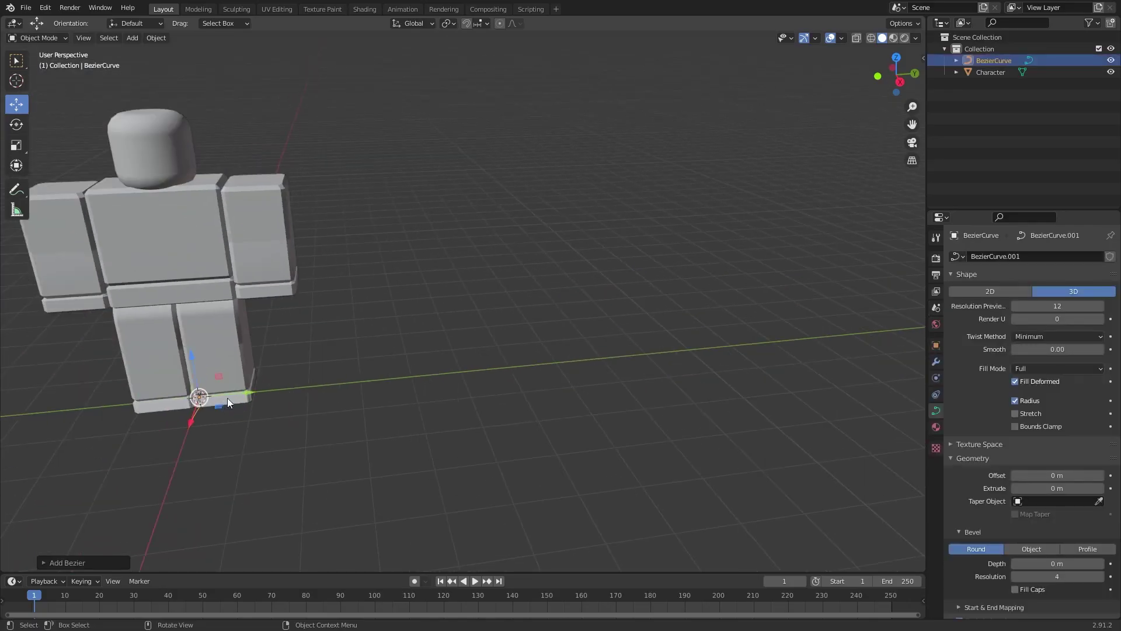
- Move the Bezier curve along the Y axis so it stands clear beside the character
{"action": "left_click_drag", "start_coordinate": [240, 394], "coordinate": [492, 373]}
{"action": "scroll", "coordinate": [471, 375], "scroll_direction": "up", "scroll_amount": 1}
{"action": "middle_click_drag", "start_coordinate": [471, 375], "coordinate": [453, 320]}
{"action": "scroll", "coordinate": [483, 333], "scroll_direction": "up", "scroll_amount": 1}
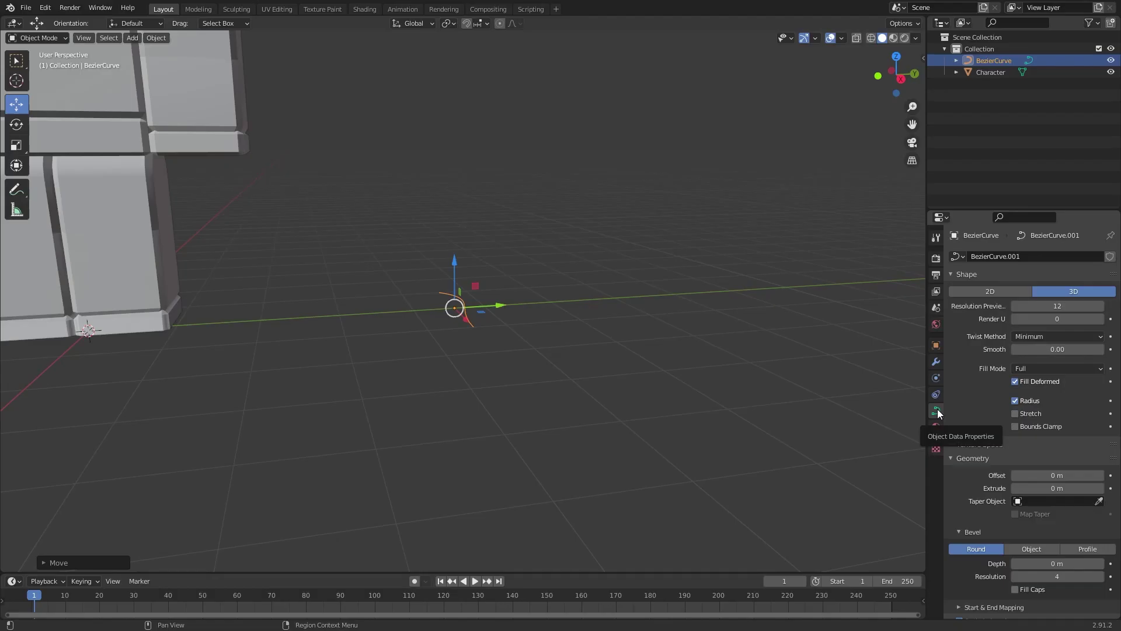
- Give the curve a round bevel with a depth of 0.39 m and a resolution of 6
{"action": "scroll", "coordinate": [465, 347], "scroll_direction": "up", "scroll_amount": 4}
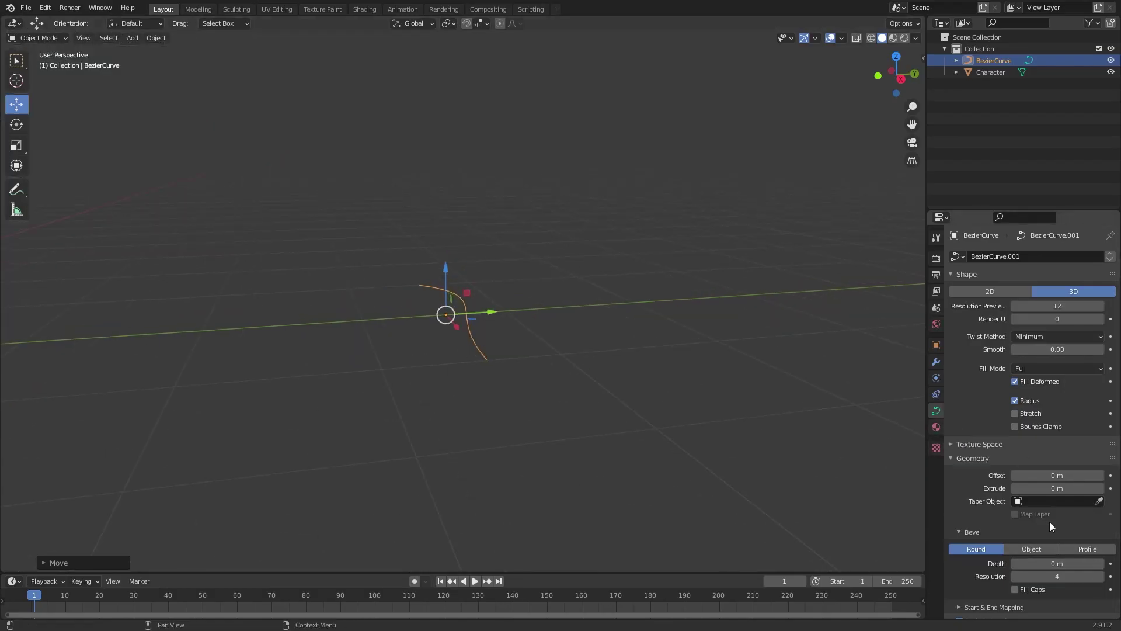
{"action": "left_click_drag", "start_coordinate": [1057, 563], "coordinate": [1092, 563]}
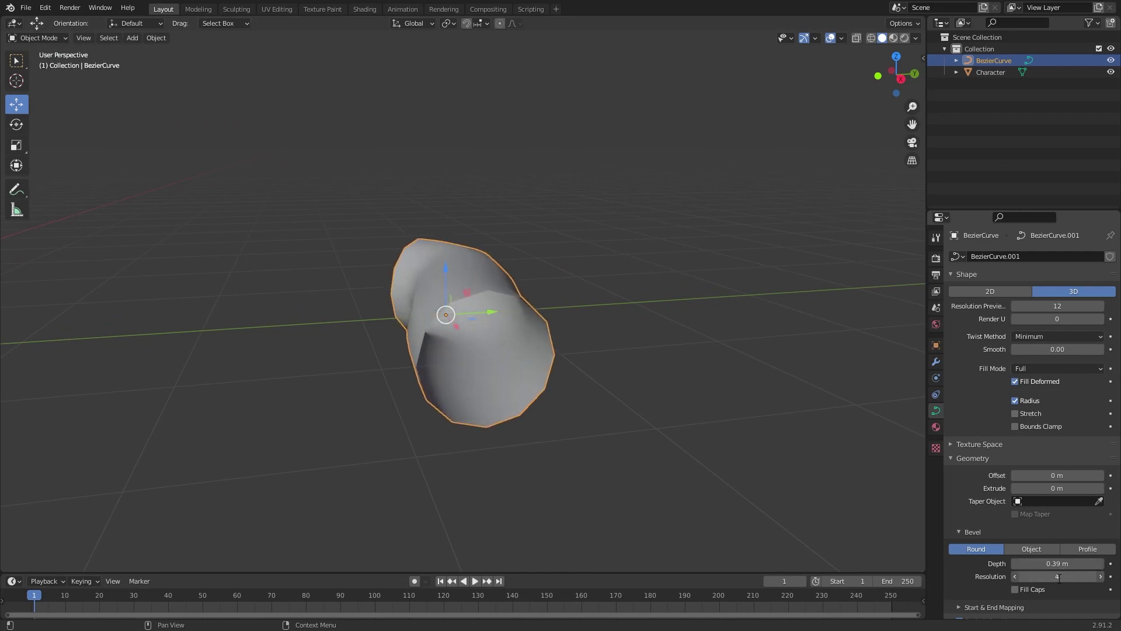
{"action": "middle_click_drag", "start_coordinate": [672, 508], "coordinate": [1074, 548]}
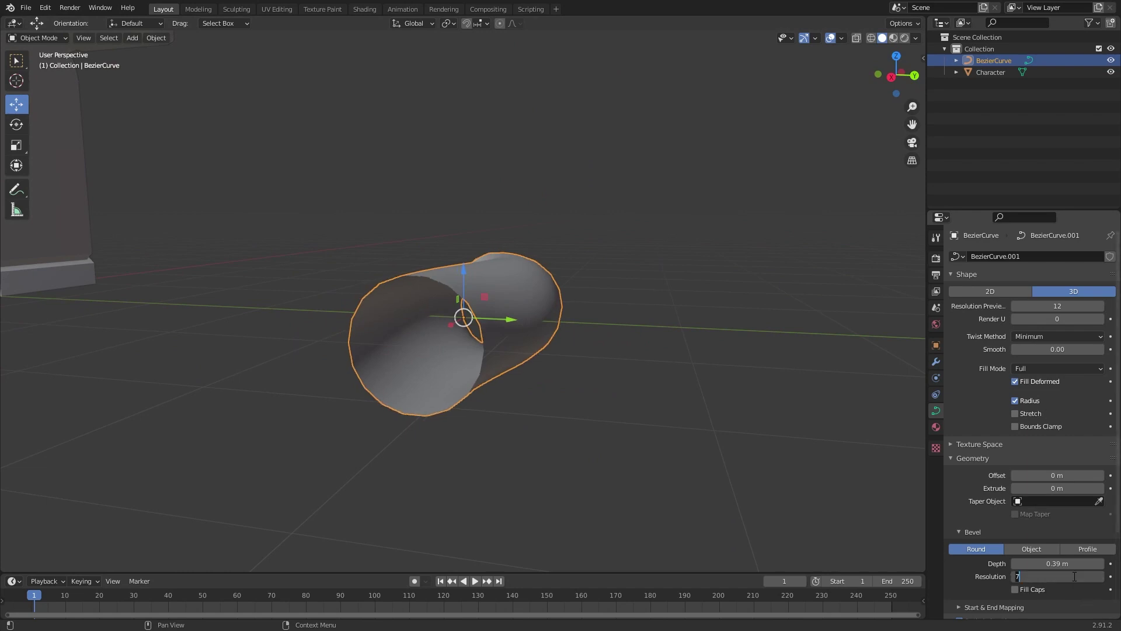
- Widen one end of the tube by fattening its end control point in Edit Mode
{"action": "key", "text": "Tab"}
{"action": "middle_click_drag", "start_coordinate": [502, 467], "coordinate": [548, 404]}
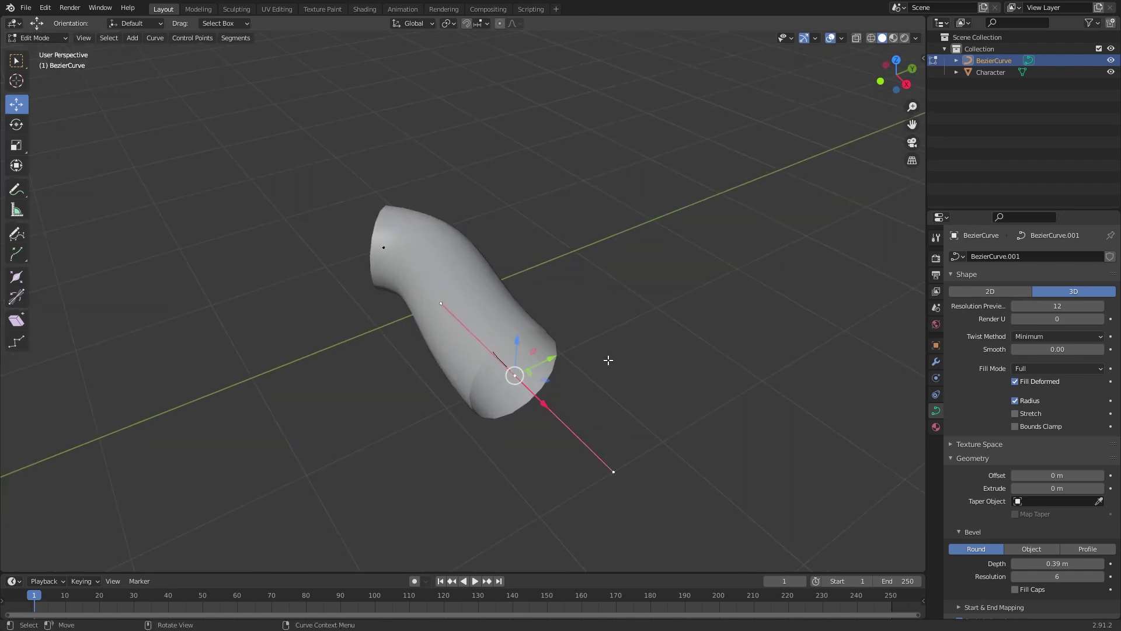
{"action": "key", "text": "Tab"}
{"action": "key", "text": "Tab"}
{"action": "key", "text": "alt+s"}
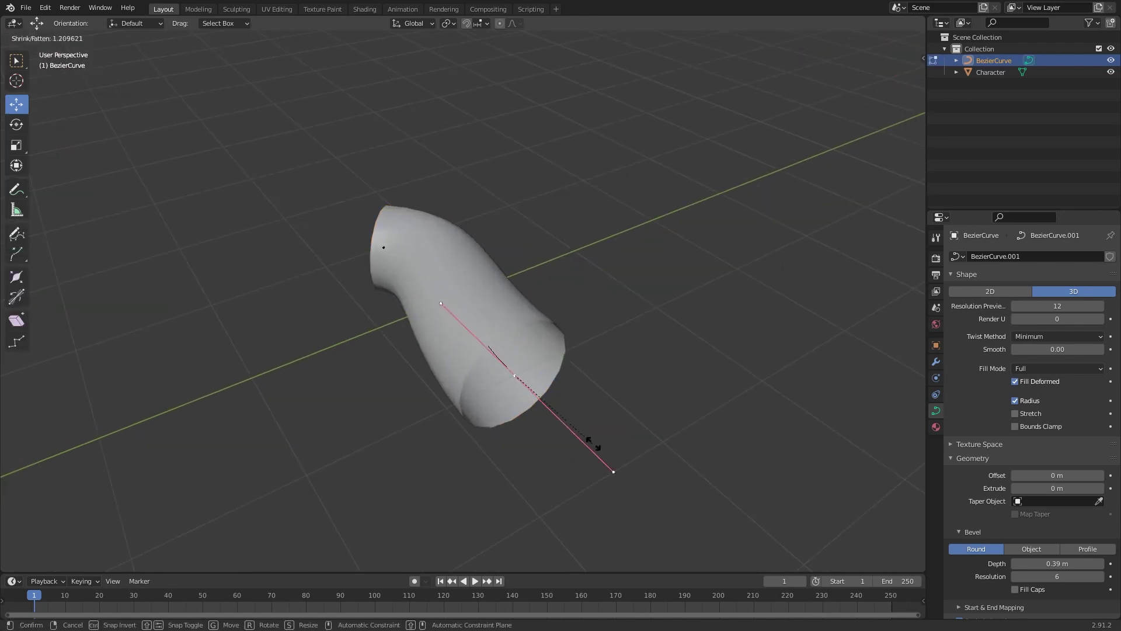
{"action": "left_click", "coordinate": [658, 419]}
{"action": "middle_click_drag", "start_coordinate": [659, 419], "coordinate": [785, 204]}
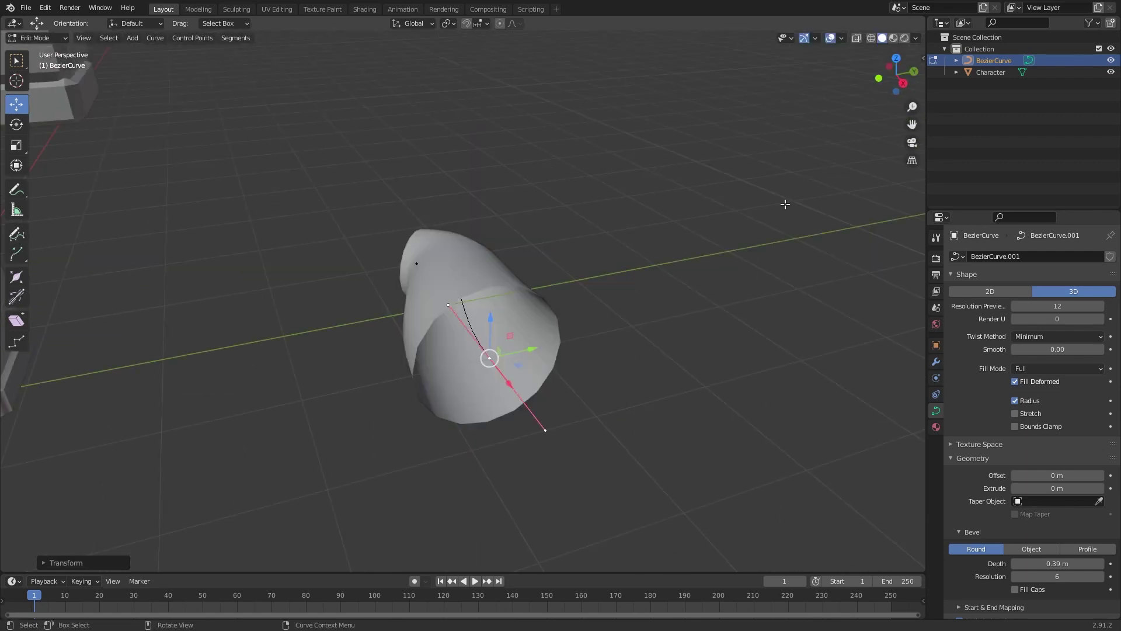
- From the top view, rotate and move the narrow end's control point to bend the tube into an arc
{"action": "left_click", "coordinate": [897, 59]}
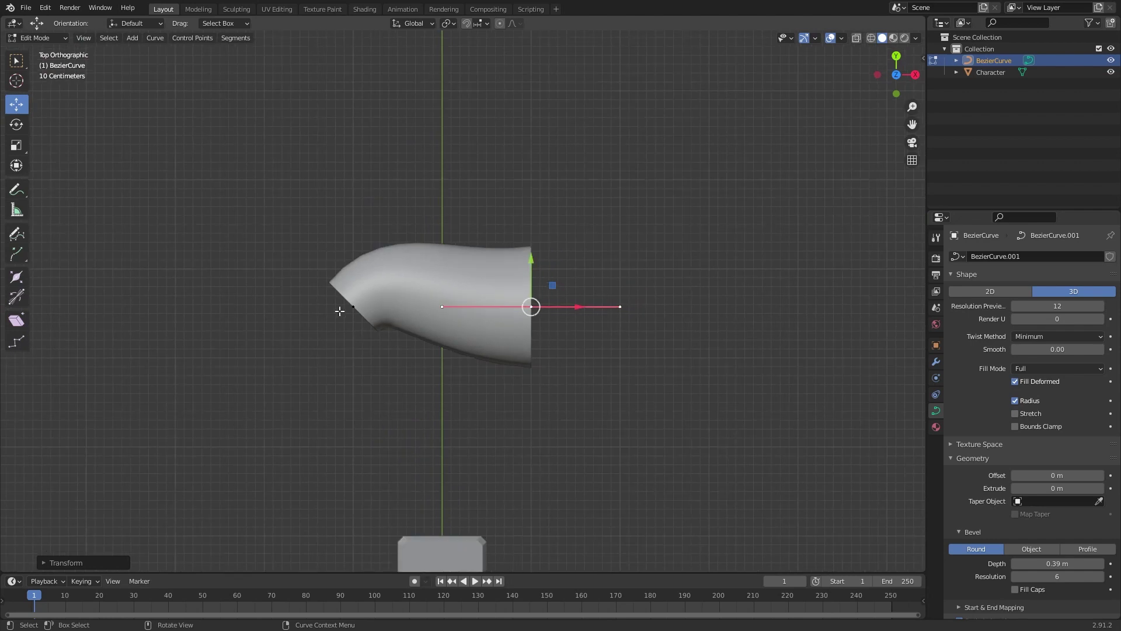
{"action": "key", "text": "r"}
{"action": "left_click", "coordinate": [348, 313]}
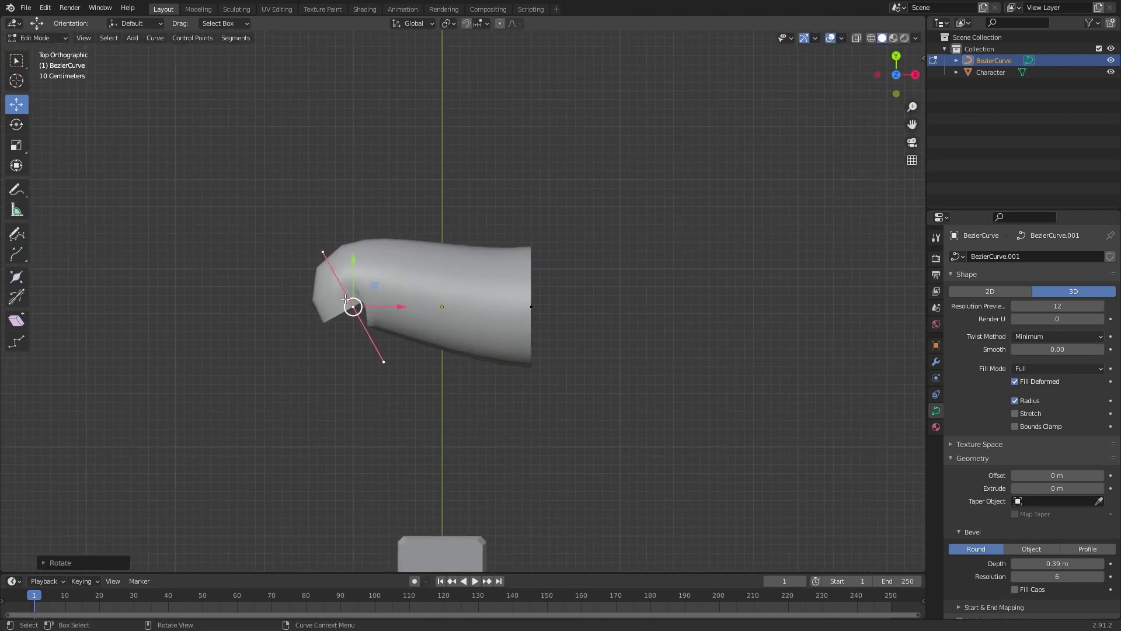
{"action": "key", "text": "g"}
{"action": "left_click", "coordinate": [441, 429]}
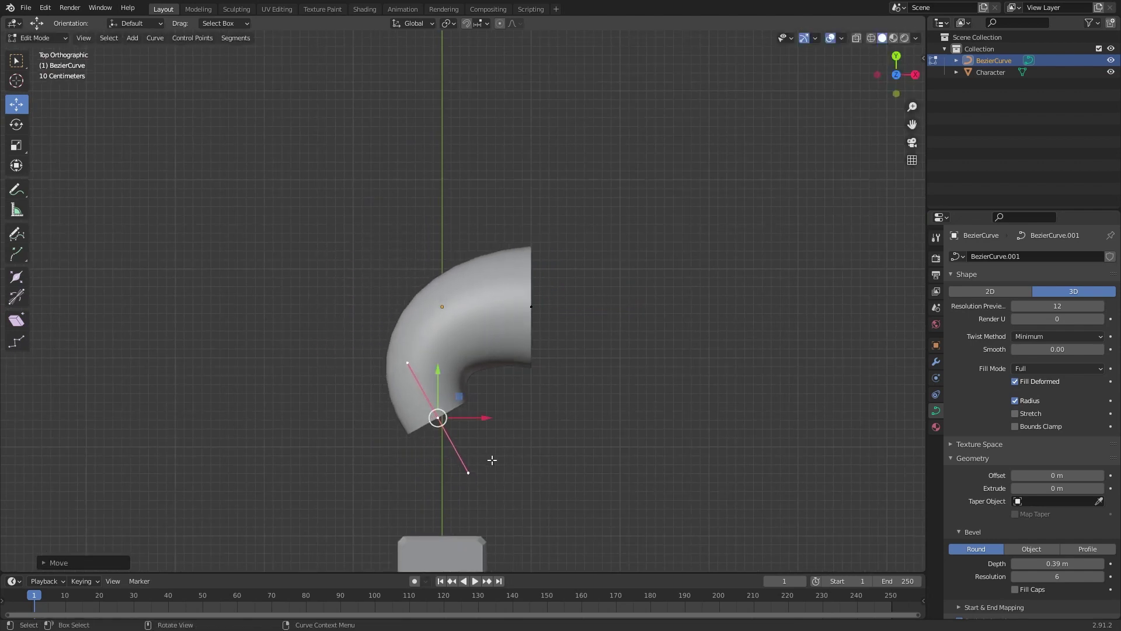
- Refine the bend by shifting the narrow end's control point closer, shortening its handles and adjusting its angle
{"action": "left_click_drag", "start_coordinate": [457, 419], "coordinate": [439, 400]}
{"action": "key", "text": "s"}
{"action": "left_click", "coordinate": [473, 450]}
{"action": "key", "text": "g"}
{"action": "left_click", "coordinate": [428, 384]}
{"action": "key", "text": "r"}
{"action": "left_click", "coordinate": [537, 401]}
- Try shortening the handles of the wide end's control point and moving it
{"action": "key", "text": "s"}
{"action": "left_click", "coordinate": [563, 345]}
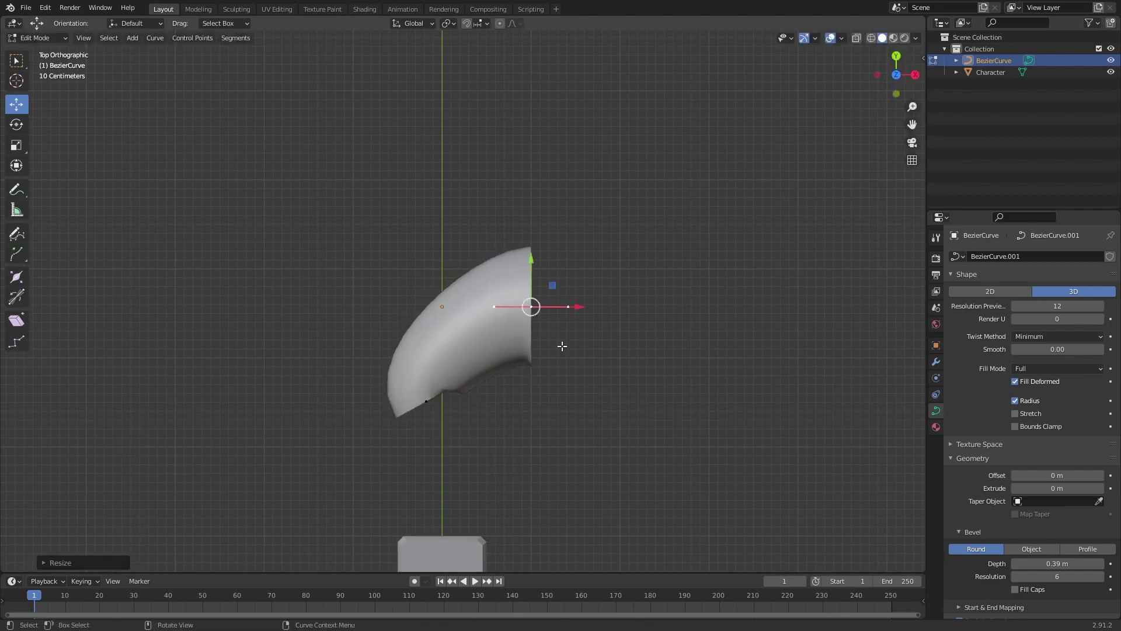
{"action": "key", "text": "g"}
{"action": "left_click", "coordinate": [516, 305]}
{"action": "key", "text": "ctrl+z"}
{"action": "key", "text": "ctrl+z"}
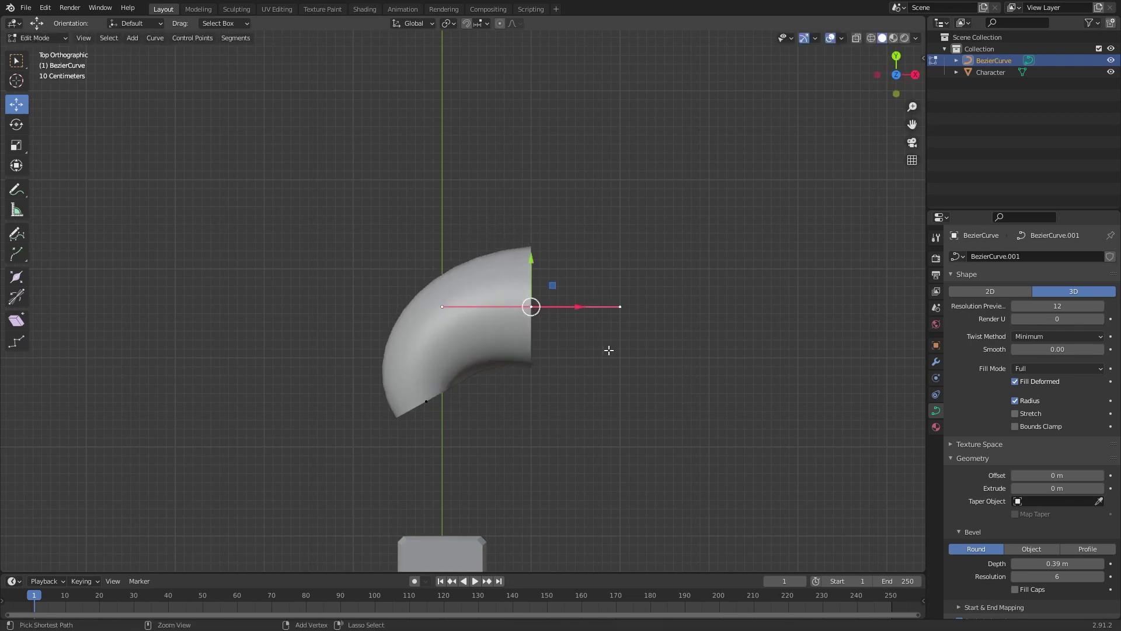
- Extrude a third control point from the narrow end and rotate and shrink it into a curled, tapered tip
{"action": "key", "text": "g"}
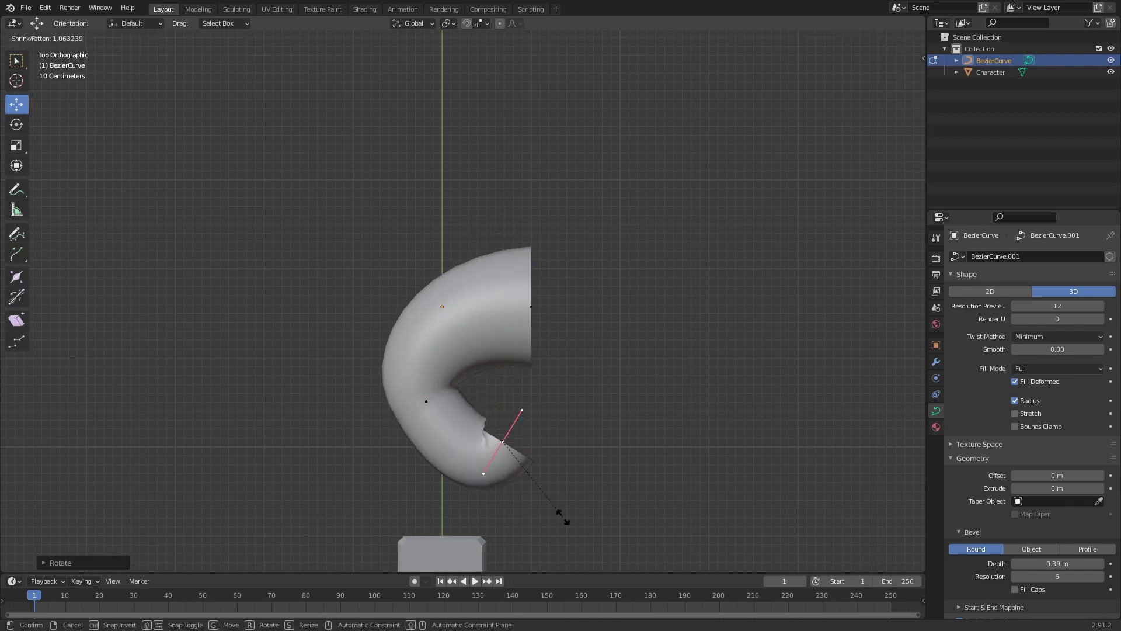
{"action": "left_click", "coordinate": [560, 415]}
{"action": "key", "text": "r"}
{"action": "left_click", "coordinate": [575, 417]}
- Stand the curled shape upright with its wide base facing down
{"action": "key", "text": "Tab"}
{"action": "middle_click_drag", "start_coordinate": [574, 417], "coordinate": [568, 327]}
{"action": "key", "text": "Tab"}
{"action": "key", "text": "Tab"}
{"action": "key", "text": "r"}
{"action": "right_click", "coordinate": [530, 285]}
{"action": "middle_click_drag", "start_coordinate": [530, 283], "coordinate": [549, 413]}
- Try changing the thickness of the curl with Shrink/Fatten
{"action": "key", "text": "Tab"}
{"action": "key", "text": "alt+s"}
{"action": "left_click", "coordinate": [558, 430]}
{"action": "key", "text": "ctrl+z"}
{"action": "key", "text": "ctrl+z"}
{"action": "key", "text": "ctrl+z"}
{"action": "key", "text": "ctrl+z"}
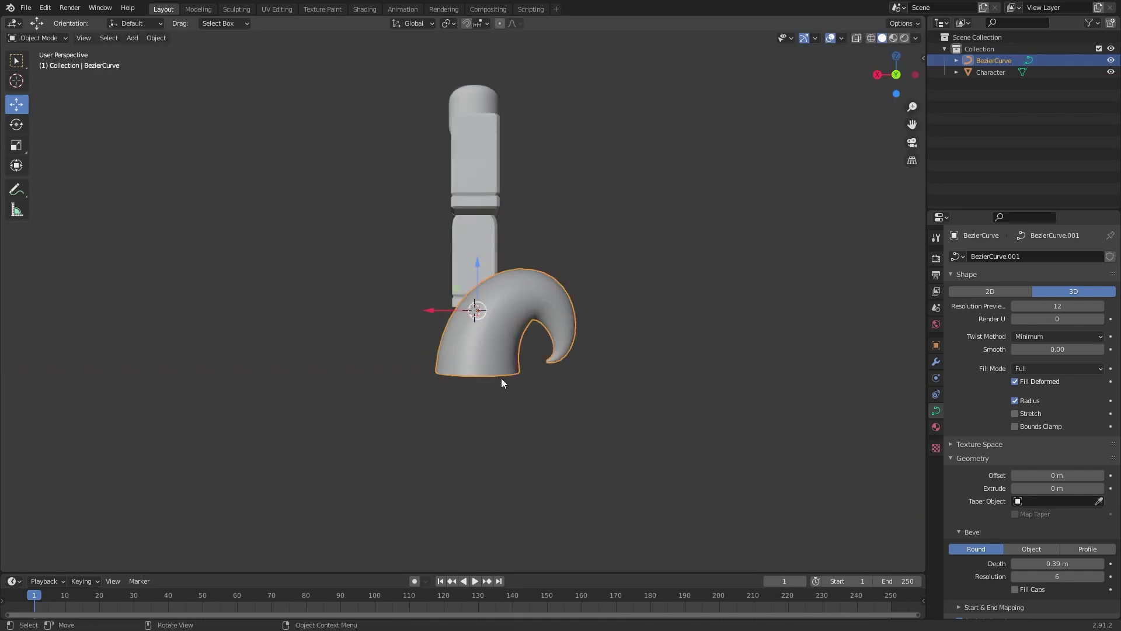
- Adjust the rotation of the curl's control point in Edit Mode and return to Object Mode
{"action": "key", "text": "Tab"}
{"action": "key", "text": "r"}
{"action": "left_click", "coordinate": [569, 338]}
{"action": "middle_click_drag", "start_coordinate": [570, 338], "coordinate": [432, 372]}
{"action": "scroll", "coordinate": [433, 373], "scroll_direction": "down", "scroll_amount": 5}
{"action": "key", "text": "Tab"}
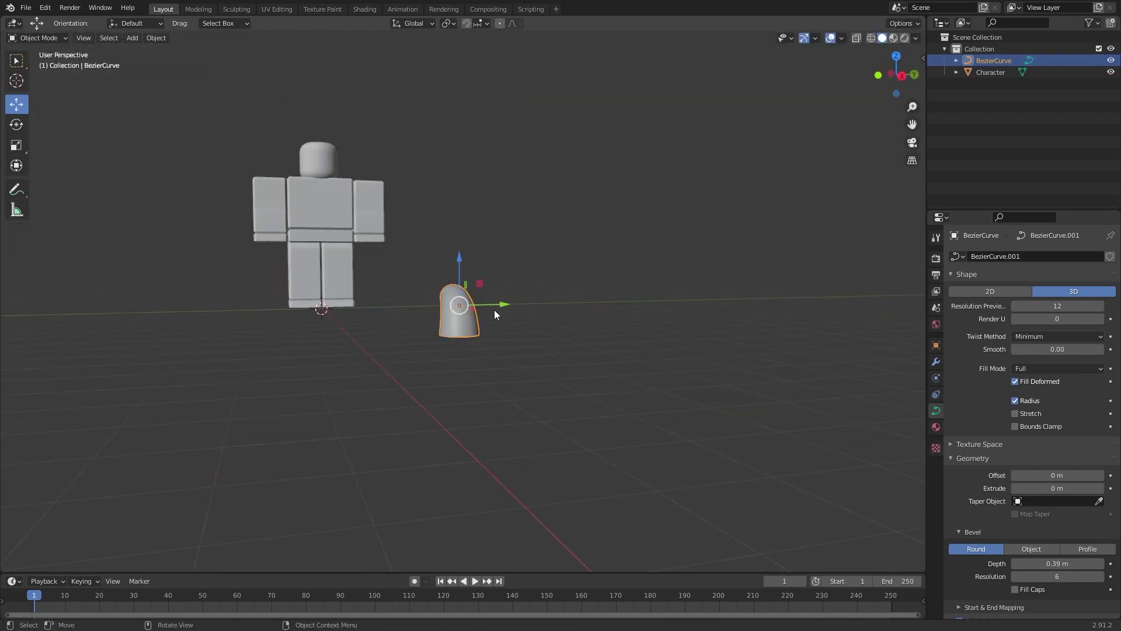
- Move the curled shape over to the character and up onto the top of its head
{"action": "left_click_drag", "start_coordinate": [495, 312], "coordinate": [353, 314]}
{"action": "left_click_drag", "start_coordinate": [327, 272], "coordinate": [303, 77]}
{"action": "middle_click_drag", "start_coordinate": [303, 78], "coordinate": [338, 130]}
{"action": "left_click_drag", "start_coordinate": [339, 130], "coordinate": [334, 128]}
{"action": "middle_click_drag", "start_coordinate": [334, 128], "coordinate": [324, 114]}
{"action": "scroll", "coordinate": [325, 114], "scroll_direction": "up", "scroll_amount": 2}
{"action": "left_click_drag", "start_coordinate": [307, 168], "coordinate": [303, 168]}
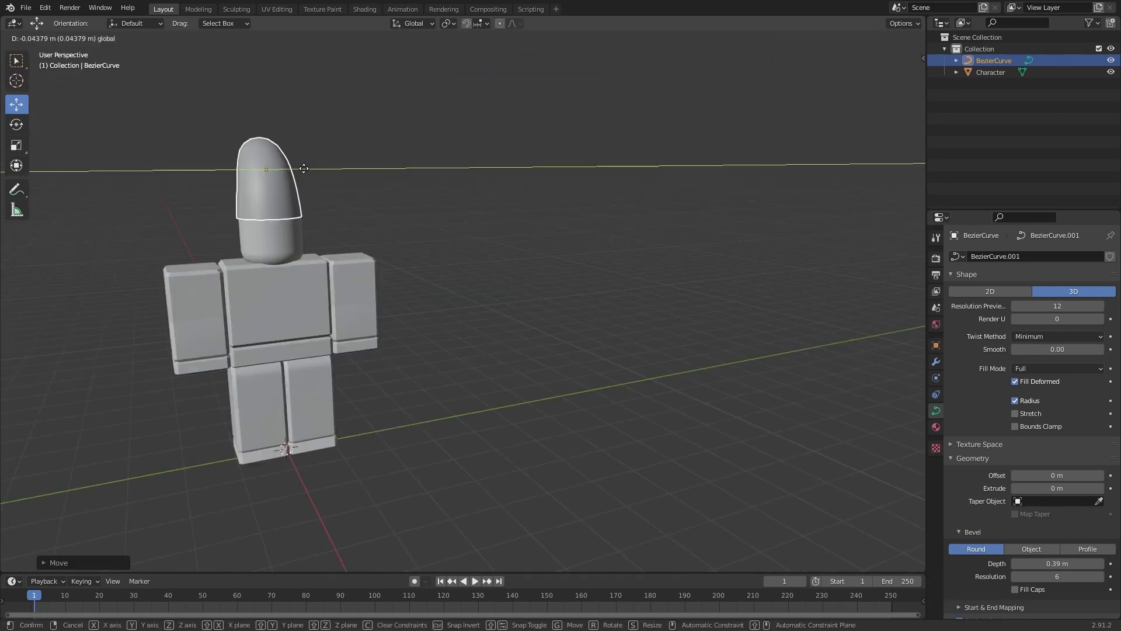
- Flatten the curled shape vertically and lower it onto the head
{"action": "middle_click_drag", "start_coordinate": [303, 168], "coordinate": [450, 224]}
{"action": "scroll", "coordinate": [451, 223], "scroll_direction": "up", "scroll_amount": 2}
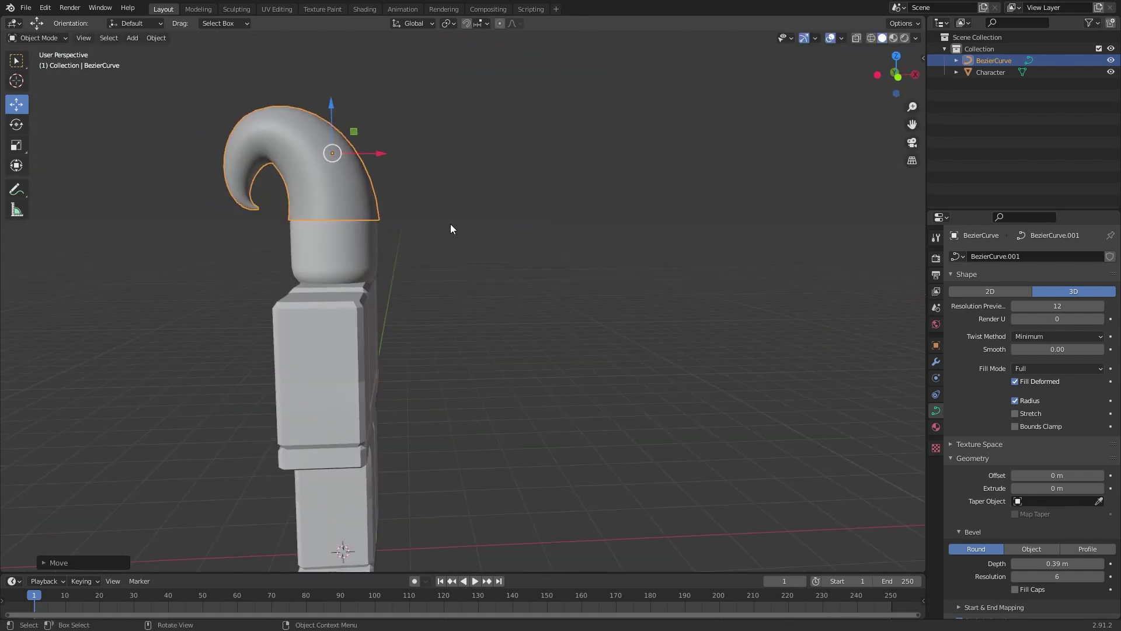
{"action": "left_click", "coordinate": [418, 214]}
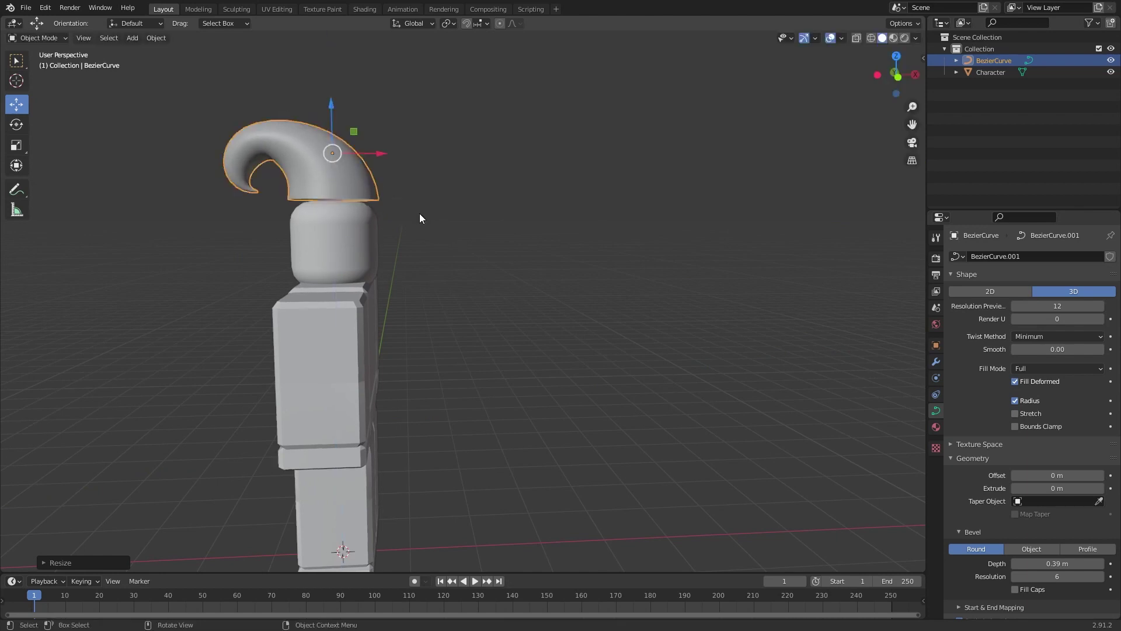
{"action": "left_click_drag", "start_coordinate": [332, 107], "coordinate": [332, 123]}
- Shift the middle control point along X toward the head and scale its handles
{"action": "middle_click_drag", "start_coordinate": [440, 234], "coordinate": [388, 278]}
{"action": "key", "text": "Tab"}
{"action": "left_click_drag", "start_coordinate": [290, 216], "coordinate": [304, 215]}
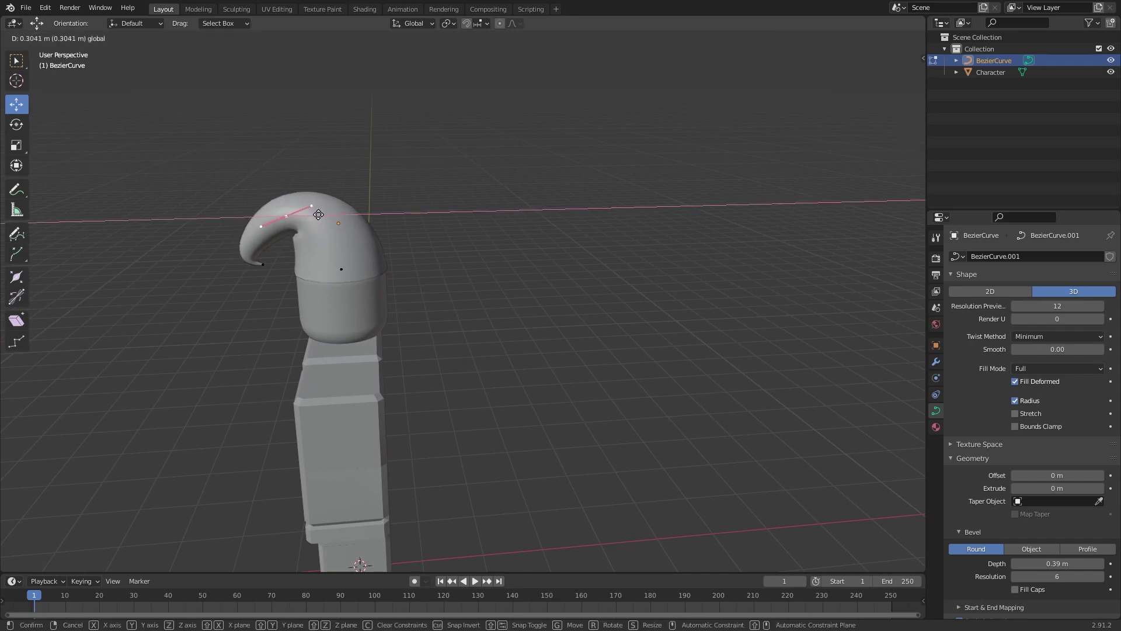
{"action": "left_click", "coordinate": [311, 212]}
{"action": "key", "text": "s"}
{"action": "left_click", "coordinate": [354, 233]}
- Try rotating, moving and resizing the curl's tip control point from the front view
{"action": "left_click", "coordinate": [263, 264]}
{"action": "key", "text": "KP_1"}
{"action": "key", "text": "r"}
{"action": "key", "text": "g"}
{"action": "left_click", "coordinate": [545, 258]}
{"action": "key", "text": "alt+s"}
{"action": "middle_click_drag", "start_coordinate": [512, 260], "coordinate": [575, 174]}
- Try rotating and repositioning the curl's control point from the front view
{"action": "key", "text": "KP_1"}
{"action": "scroll", "coordinate": [373, 313], "scroll_direction": "up", "scroll_amount": 8}
{"action": "scroll", "coordinate": [374, 313], "scroll_direction": "down", "scroll_amount": 4}
{"action": "left_click", "coordinate": [399, 189]}
{"action": "key", "text": "r"}
{"action": "left_click", "coordinate": [393, 183]}
{"action": "key", "text": "g"}
{"action": "left_click", "coordinate": [335, 221]}
- Try rotating the middle control point, moving it along Z and changing its thickness
{"action": "scroll", "coordinate": [350, 225], "scroll_direction": "down", "scroll_amount": 7}
{"action": "key", "text": "r"}
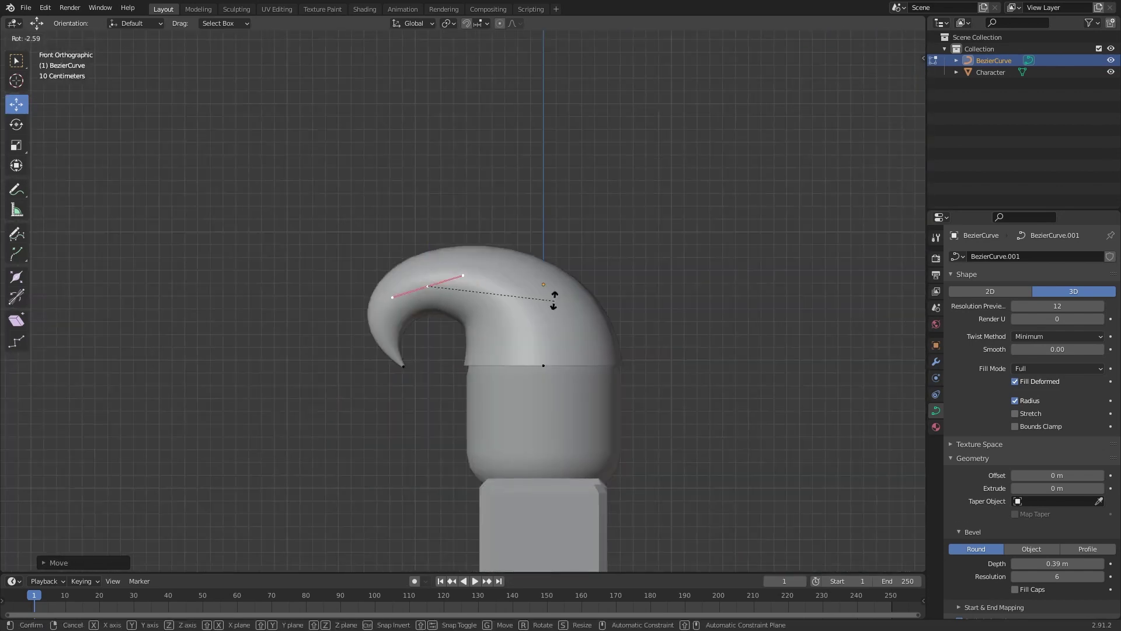
{"action": "left_click", "coordinate": [540, 260]}
{"action": "key", "text": "g"}
{"action": "key", "text": "z"}
{"action": "left_click", "coordinate": [464, 228]}
{"action": "key", "text": "alt+s"}
- Undo the recent changes to the curl's control points
{"action": "key", "text": "ctrl+z"}
{"action": "key", "text": "ctrl+z"}
{"action": "key", "text": "ctrl+z"}
{"action": "key", "text": "ctrl+z"}
{"action": "key", "text": "ctrl+z"}
{"action": "key", "text": "ctrl+z"}
{"action": "key", "text": "ctrl+z"}
- Stretch the whole curled shape along Z and reposition it vertically on the head
{"action": "key", "text": "Tab"}
{"action": "key", "text": "s"}
{"action": "key", "text": "z"}
{"action": "key", "text": "g"}
{"action": "key", "text": "z"}
{"action": "middle_click_drag", "start_coordinate": [588, 343], "coordinate": [488, 351]}
{"action": "scroll", "coordinate": [488, 351], "scroll_direction": "down", "scroll_amount": 5}
{"action": "middle_click_drag", "start_coordinate": [327, 298], "coordinate": [226, 304]}
- From the front view, reposition the middle and tip control points and rotate the middle one
{"action": "key", "text": "KP_1"}
{"action": "key", "text": "Tab"}
{"action": "scroll", "coordinate": [525, 257], "scroll_direction": "up", "scroll_amount": 1}
{"action": "left_click", "coordinate": [432, 260]}
{"action": "key", "text": "g"}
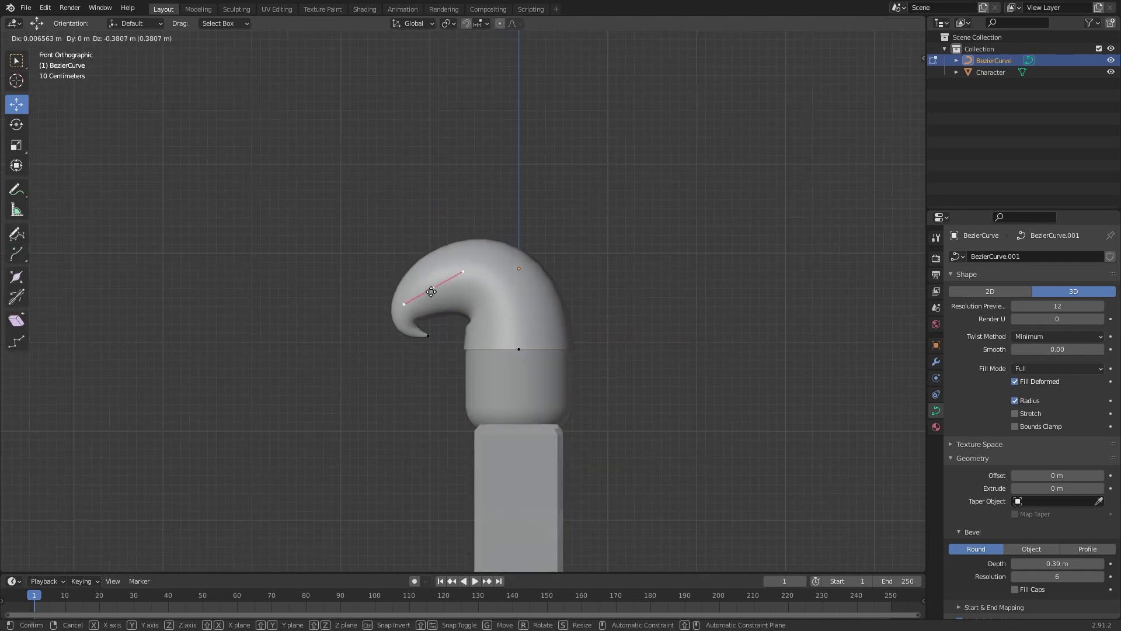
{"action": "left_click", "coordinate": [429, 337]}
{"action": "key", "text": "g"}
{"action": "left_click", "coordinate": [433, 272]}
{"action": "key", "text": "r"}
{"action": "left_click", "coordinate": [507, 286]}
{"action": "left_click", "coordinate": [519, 349]}
{"action": "key", "text": "r"}
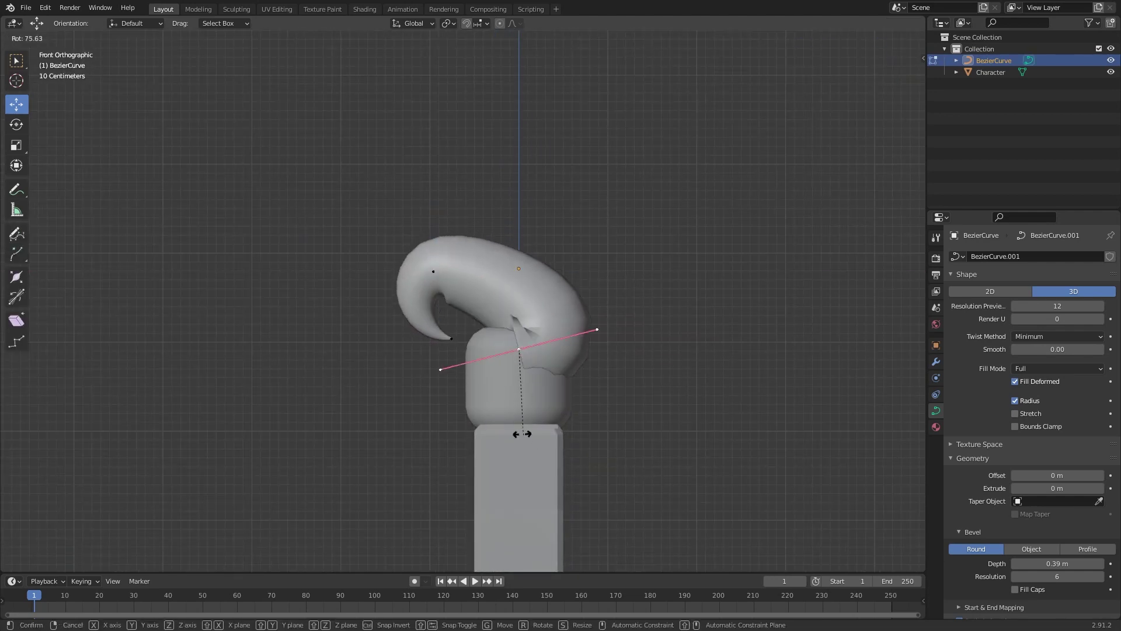
{"action": "right_click", "coordinate": [549, 434]}
- Fine-tune the position and angle of the curl's middle control point
{"action": "scroll", "coordinate": [572, 434], "scroll_direction": "up", "scroll_amount": 2}
{"action": "left_click", "coordinate": [370, 197]}
{"action": "key", "text": "g"}
{"action": "key", "text": "r"}
{"action": "left_click", "coordinate": [474, 332]}
- Move, rotate and scale the control point at the curl's tip
{"action": "left_click", "coordinate": [398, 296]}
{"action": "key", "text": "g"}
{"action": "scroll", "coordinate": [420, 327], "scroll_direction": "up", "scroll_amount": 5}
{"action": "key", "text": "r"}
{"action": "left_click_drag", "start_coordinate": [280, 292], "coordinate": [282, 302]}
{"action": "key", "text": "s"}
- Shift the curl's control points sideways so the tip bends out of the head's centre plane
{"action": "middle_click_drag", "start_coordinate": [590, 217], "coordinate": [627, 364]}
{"action": "key", "text": "Tab"}
{"action": "key", "text": "Tab"}
{"action": "left_click_drag", "start_coordinate": [389, 319], "coordinate": [440, 393]}
{"action": "middle_click_drag", "start_coordinate": [393, 386], "coordinate": [300, 377]}
{"action": "left_click_drag", "start_coordinate": [330, 284], "coordinate": [371, 286]}
{"action": "middle_click_drag", "start_coordinate": [371, 286], "coordinate": [319, 299]}
{"action": "left_click_drag", "start_coordinate": [365, 296], "coordinate": [382, 297]}
{"action": "middle_click_drag", "start_coordinate": [382, 296], "coordinate": [143, 316]}
{"action": "scroll", "coordinate": [457, 317], "scroll_direction": "up", "scroll_amount": 3}
{"action": "scroll", "coordinate": [457, 317], "scroll_direction": "down", "scroll_amount": 3}
- Rotate the selected control point of the curl around the Z axis
{"action": "middle_click_drag", "start_coordinate": [457, 317], "coordinate": [689, 337]}
{"action": "key", "text": "r"}
{"action": "key", "text": "z"}
{"action": "left_click", "coordinate": [362, 286]}
{"action": "middle_click_drag", "start_coordinate": [526, 297], "coordinate": [373, 289]}
{"action": "scroll", "coordinate": [373, 290], "scroll_direction": "up", "scroll_amount": 2}
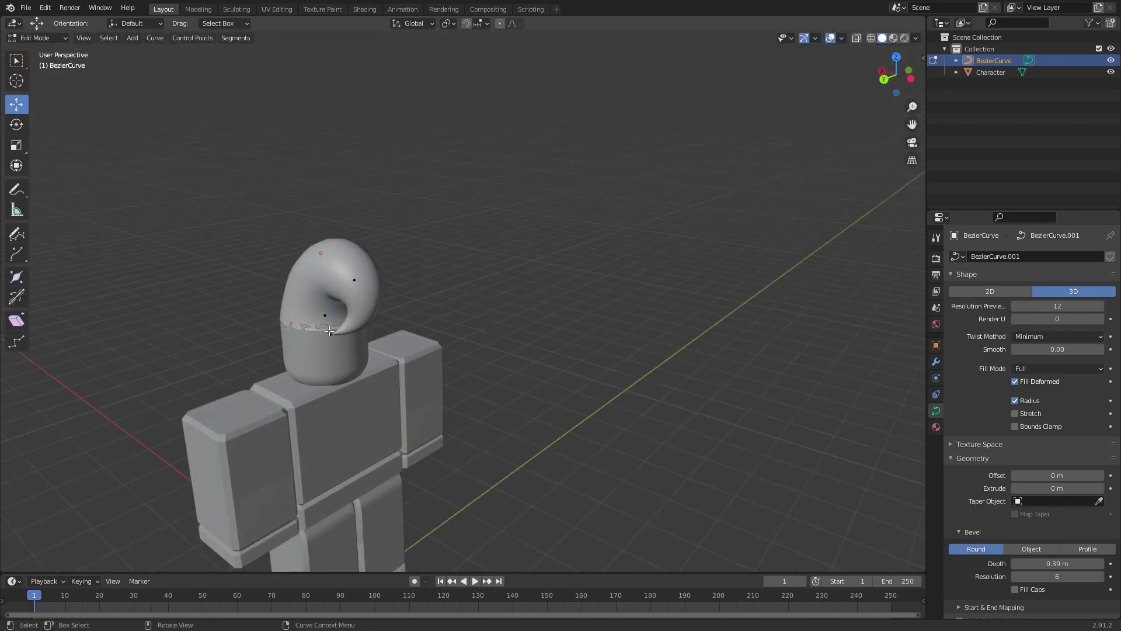
- Nudge the curl's selected control point slightly and return the curve to Object Mode
{"action": "left_click_drag", "start_coordinate": [330, 330], "coordinate": [334, 338]}
{"action": "middle_click_drag", "start_coordinate": [334, 338], "coordinate": [561, 318]}
{"action": "key", "text": "Tab"}
{"action": "key", "text": "Tab"}
{"action": "key", "text": "Tab"}
{"action": "scroll", "coordinate": [560, 318], "scroll_direction": "down", "scroll_amount": 2}
- Convert the curl curve to a mesh and enable Auto Smooth at 30° on it
{"action": "right_click", "coordinate": [570, 313]}
{"action": "right_click", "coordinate": [549, 338]}
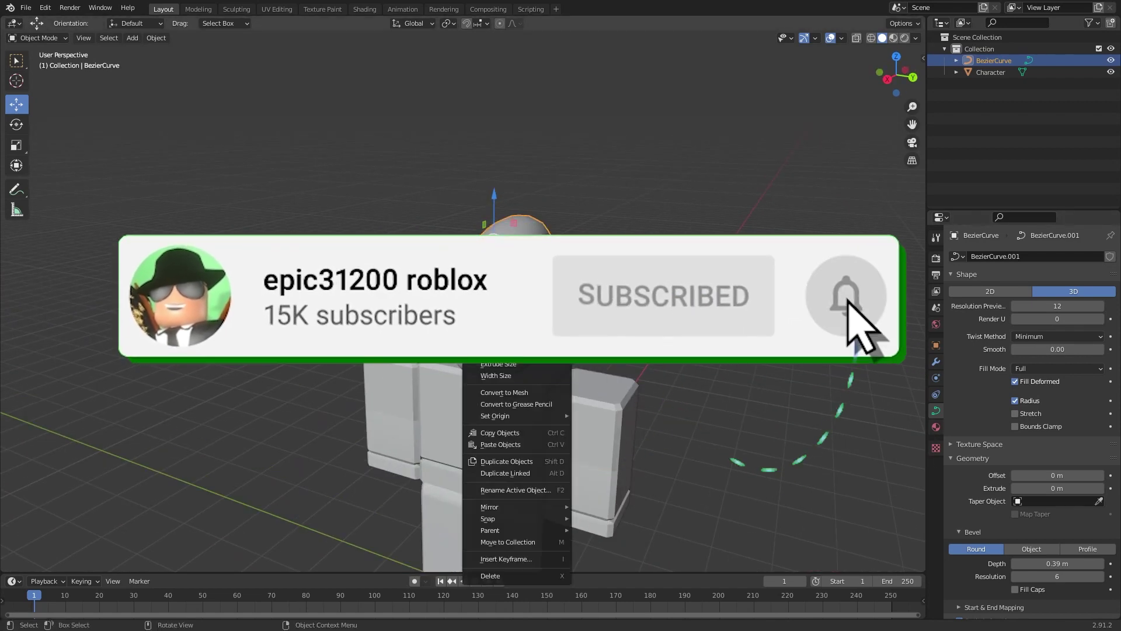
{"action": "left_click", "coordinate": [504, 392]}
{"action": "middle_click_drag", "start_coordinate": [504, 392], "coordinate": [429, 375]}
{"action": "left_click", "coordinate": [1015, 474]}
- Select the edge loop at the hat's open bottom and move it down along Z over the head
{"action": "scroll", "coordinate": [525, 303], "scroll_direction": "up", "scroll_amount": 3}
{"action": "middle_click_drag", "start_coordinate": [496, 233], "coordinate": [553, 215]}
{"action": "key", "text": "Tab"}
{"action": "left_click", "coordinate": [88, 37]}
{"action": "scroll", "coordinate": [396, 214], "scroll_direction": "up", "scroll_amount": 4}
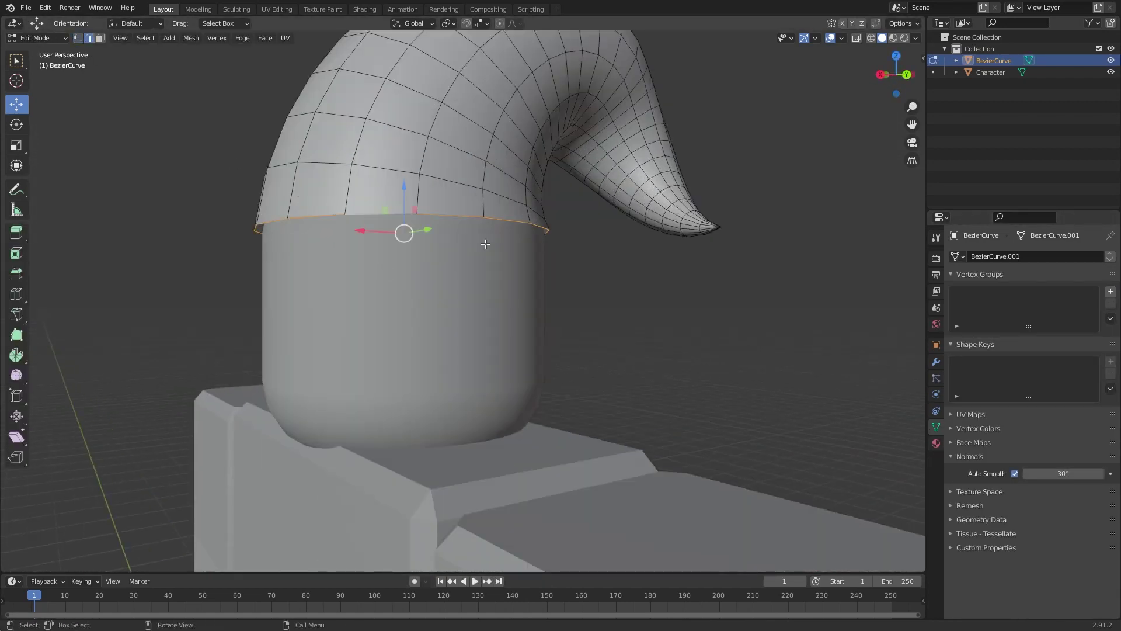
{"action": "left_click_drag", "start_coordinate": [404, 187], "coordinate": [408, 241]}
{"action": "key", "text": "Tab"}
{"action": "scroll", "coordinate": [409, 243], "scroll_direction": "down", "scroll_amount": 4}
{"action": "middle_click_drag", "start_coordinate": [409, 243], "coordinate": [339, 270]}
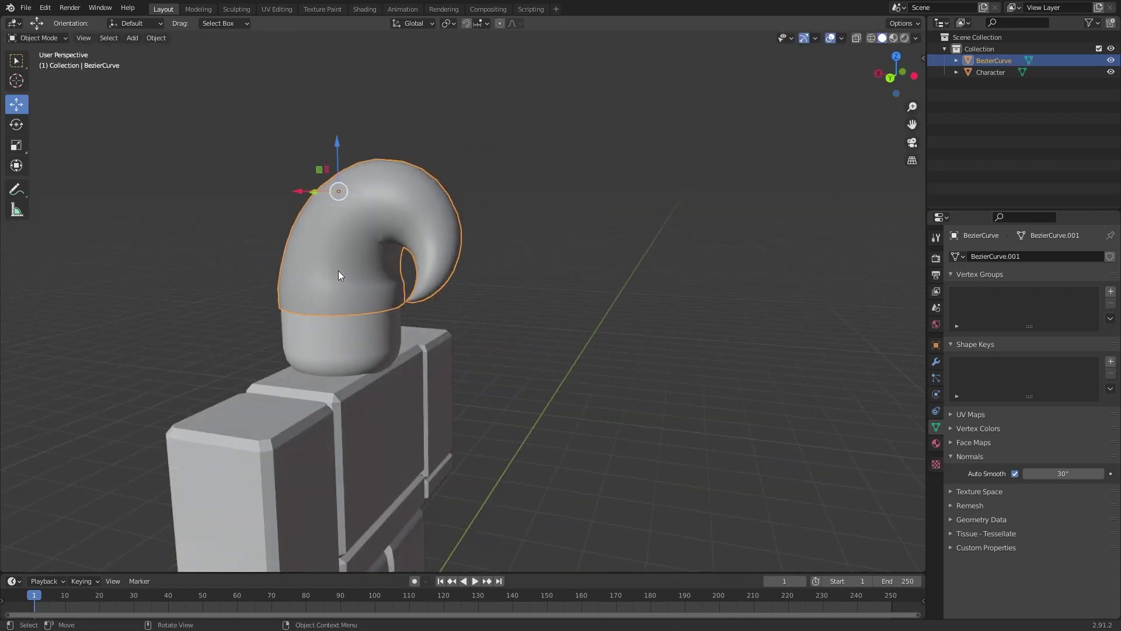
- Select the bottom ring of faces around the hat and extrude it outward along normals by about 0.14 m as a brim
{"action": "key", "text": "Tab"}
{"action": "middle_click_drag", "start_coordinate": [479, 288], "coordinate": [546, 270]}
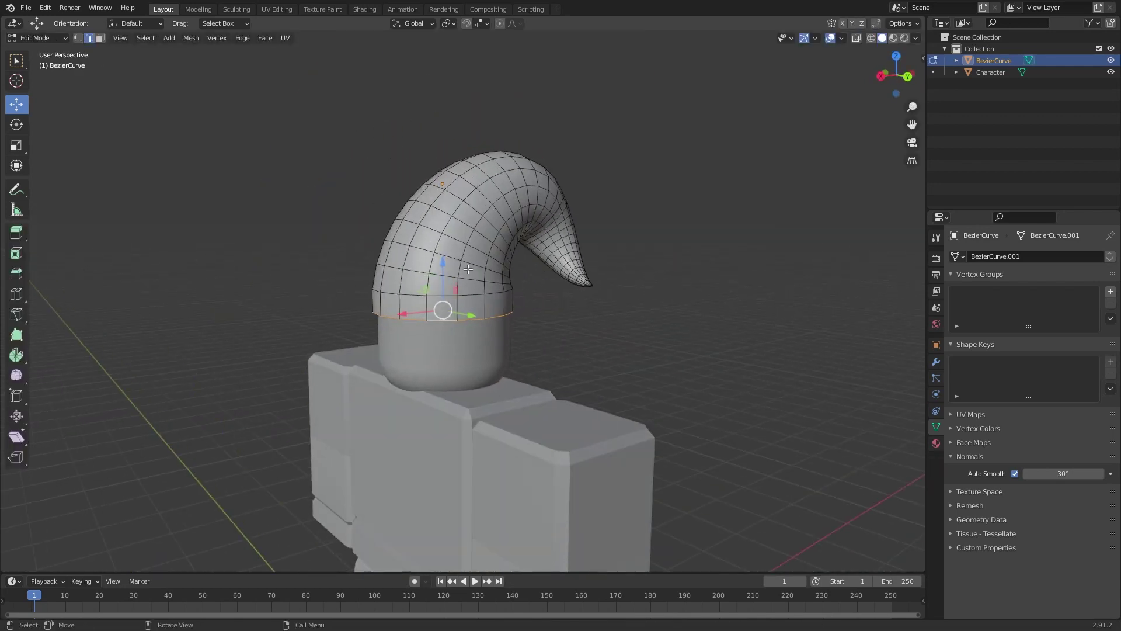
{"action": "left_click", "coordinate": [102, 40]}
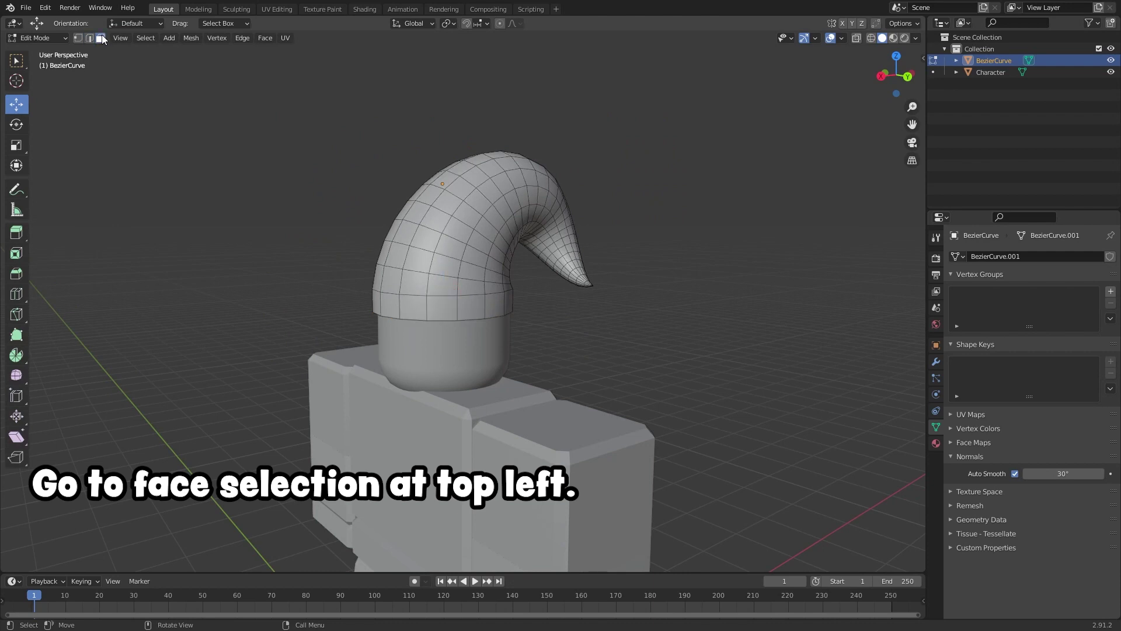
{"action": "scroll", "coordinate": [425, 331], "scroll_direction": "up", "scroll_amount": 2}
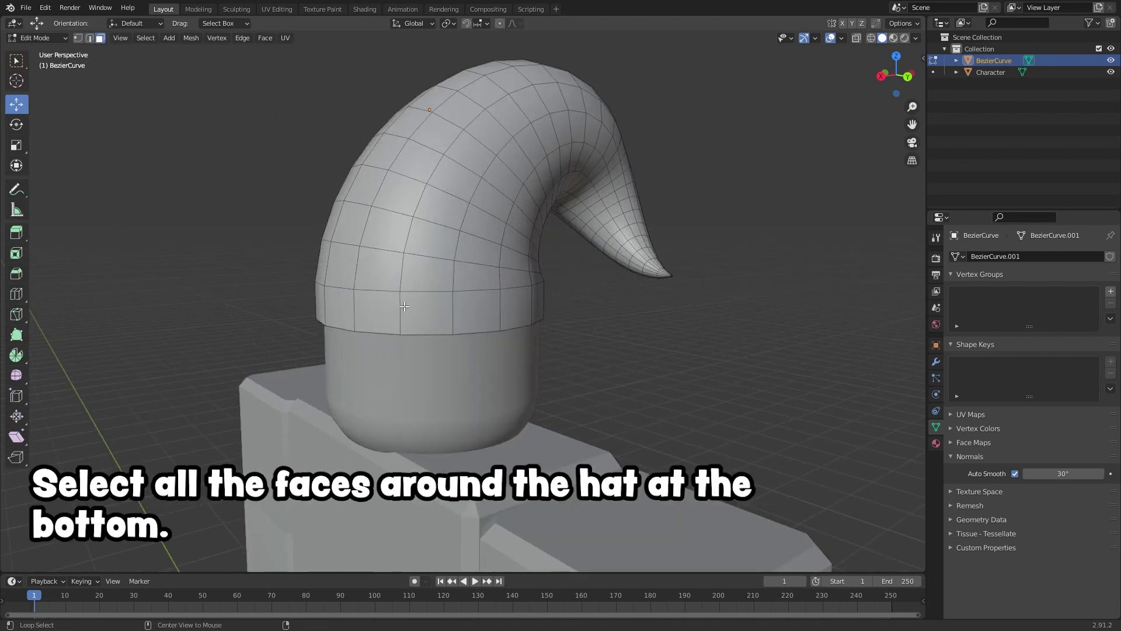
{"action": "left_click", "coordinate": [397, 311], "text": "alt"}
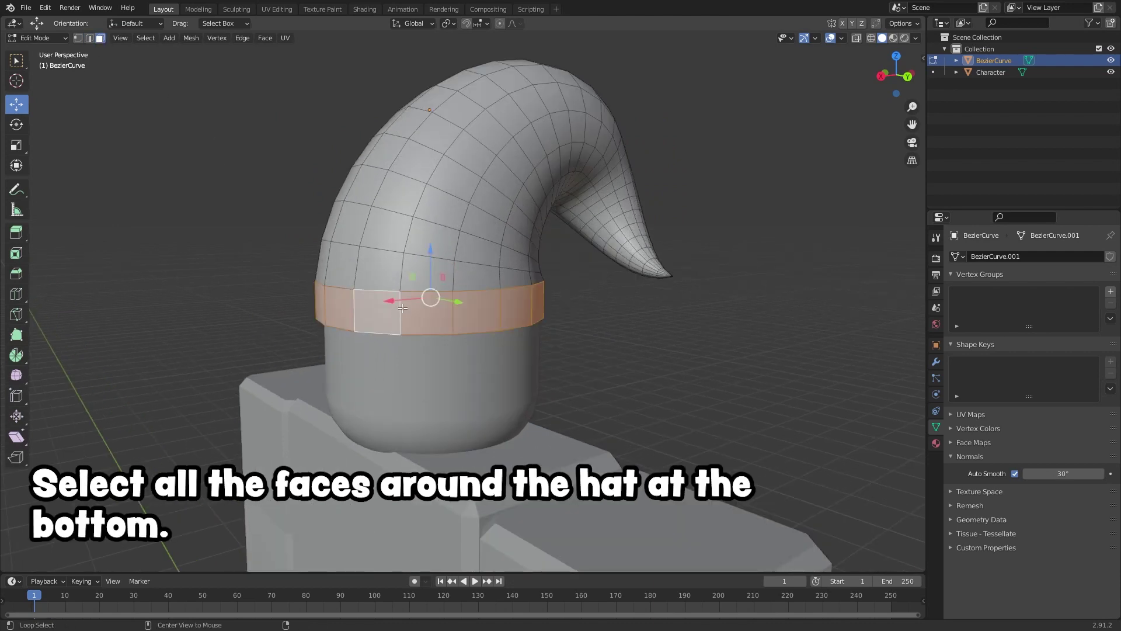
{"action": "key", "text": "alt+e"}
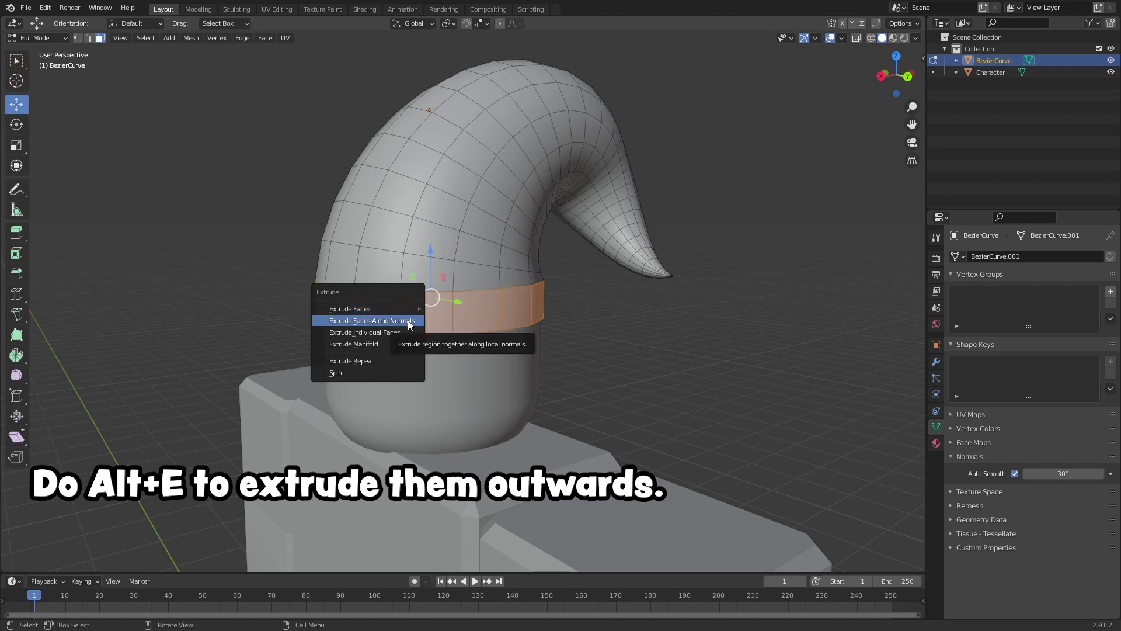
{"action": "left_click", "coordinate": [409, 326]}
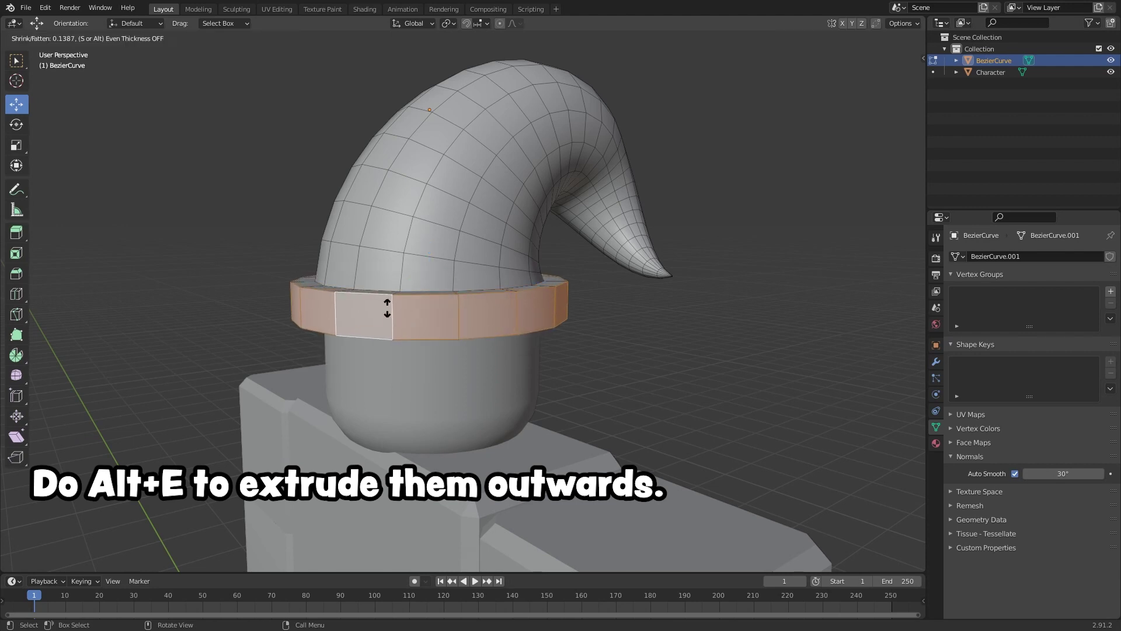
{"action": "left_click", "coordinate": [387, 308]}
{"action": "middle_click_drag", "start_coordinate": [395, 312], "coordinate": [441, 325]}
{"action": "key", "text": "Tab"}
- Raise the edge loop where the brim meets the hat by about 0.08 m and rescale it
{"action": "scroll", "coordinate": [526, 357], "scroll_direction": "down", "scroll_amount": 5}
{"action": "mouse_move", "coordinate": [528, 359]}
{"action": "middle_mouse_down"}
{"action": "mouse_move", "coordinate": [475, 358]}
{"action": "mouse_move", "coordinate": [551, 346]}
{"action": "mouse_move", "coordinate": [532, 367]}
{"action": "middle_mouse_up"}
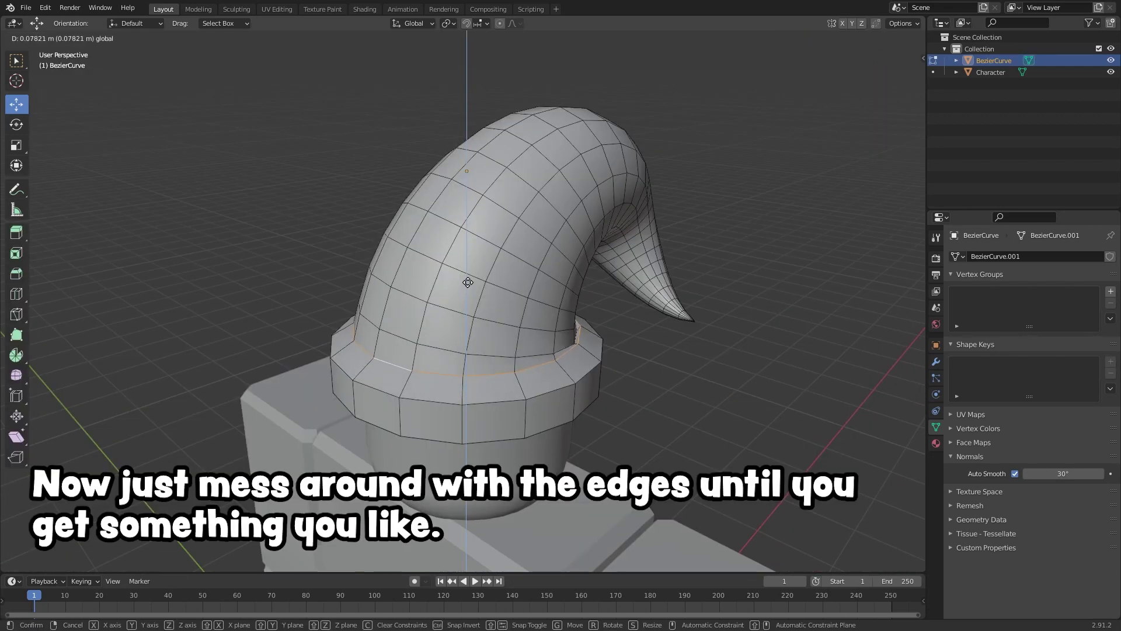
{"action": "left_click_drag", "start_coordinate": [468, 282], "coordinate": [468, 279]}
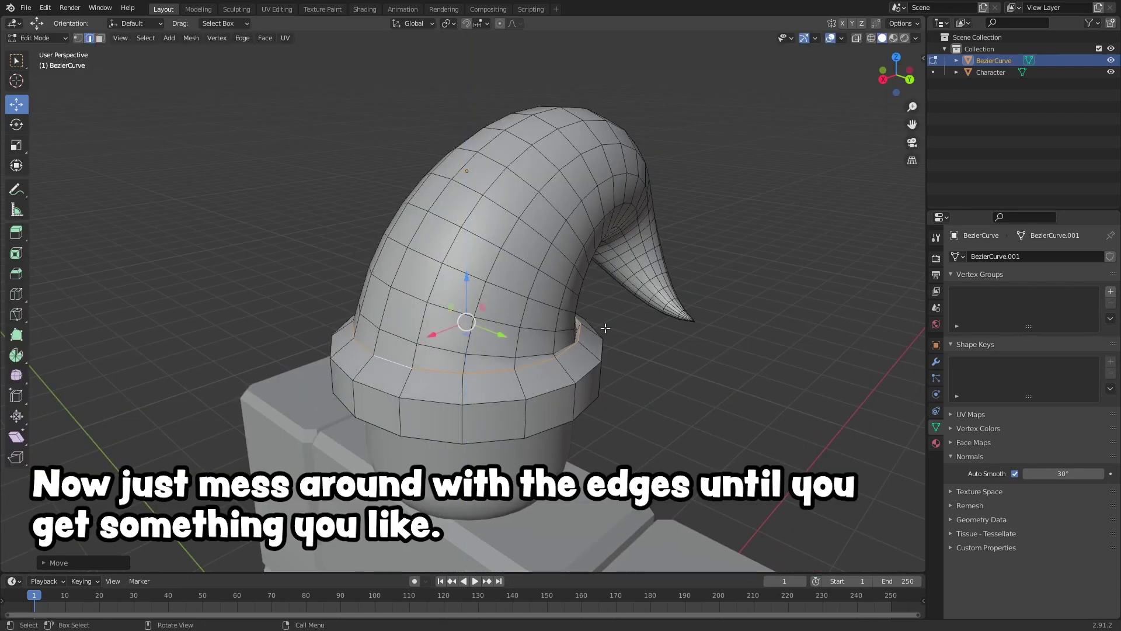
{"action": "key", "text": "s"}
{"action": "left_click", "coordinate": [646, 331]}
{"action": "key", "text": "Tab"}
- Bevel the outer upper edge loop of the hat's brim
{"action": "middle_click_drag", "start_coordinate": [605, 343], "coordinate": [397, 282]}
{"action": "key", "text": "Tab"}
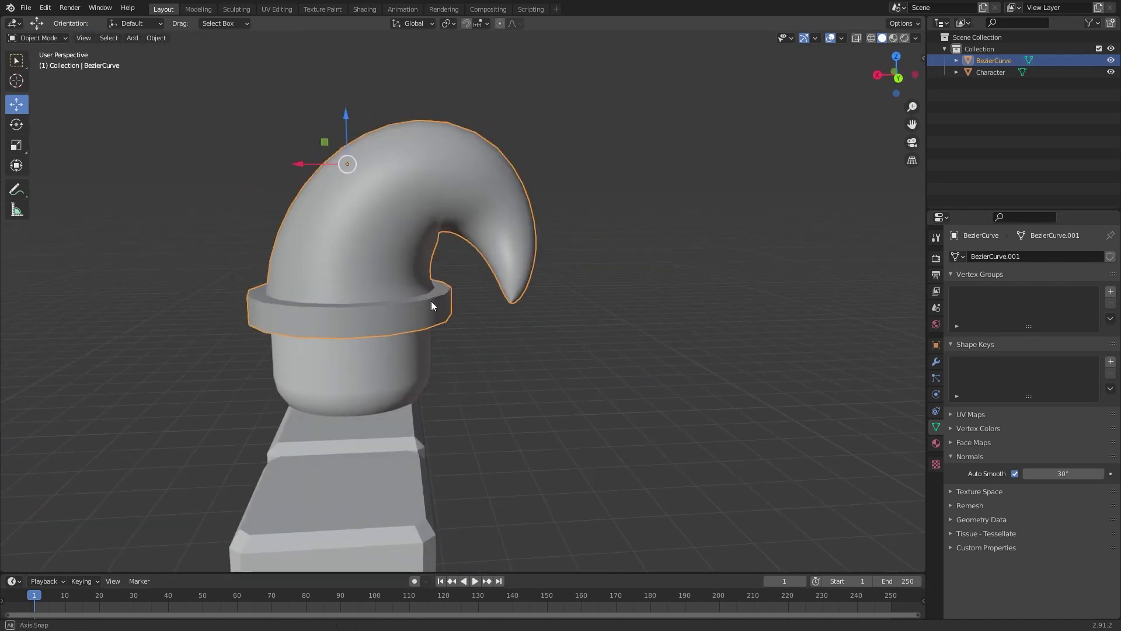
{"action": "scroll", "coordinate": [438, 302], "scroll_direction": "up", "scroll_amount": 3}
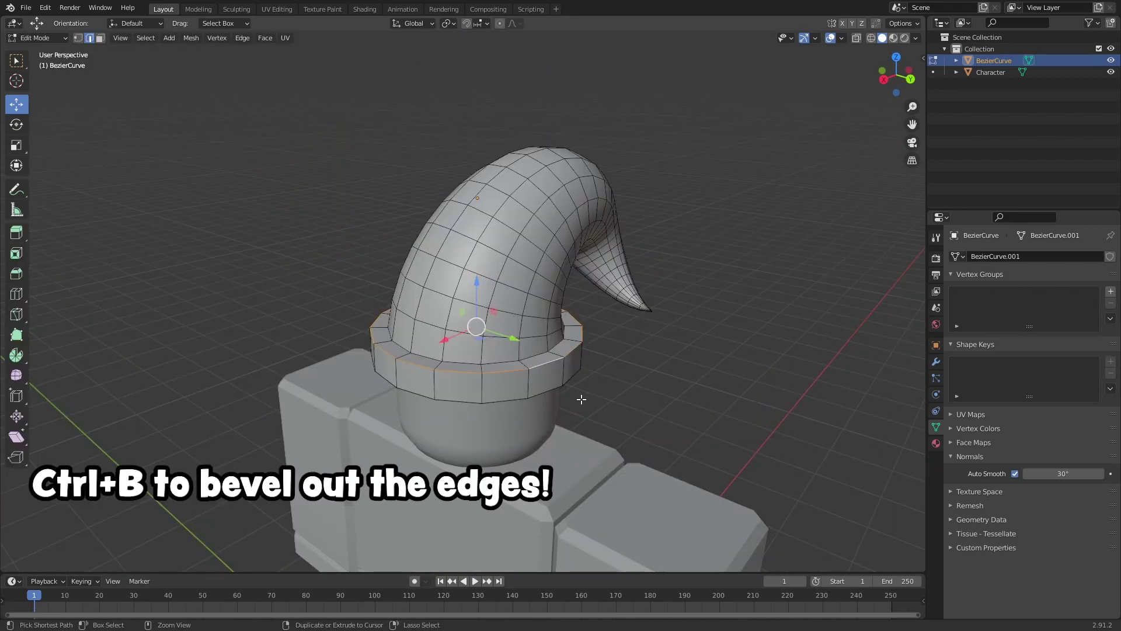
{"action": "key", "text": "ctrl+b"}
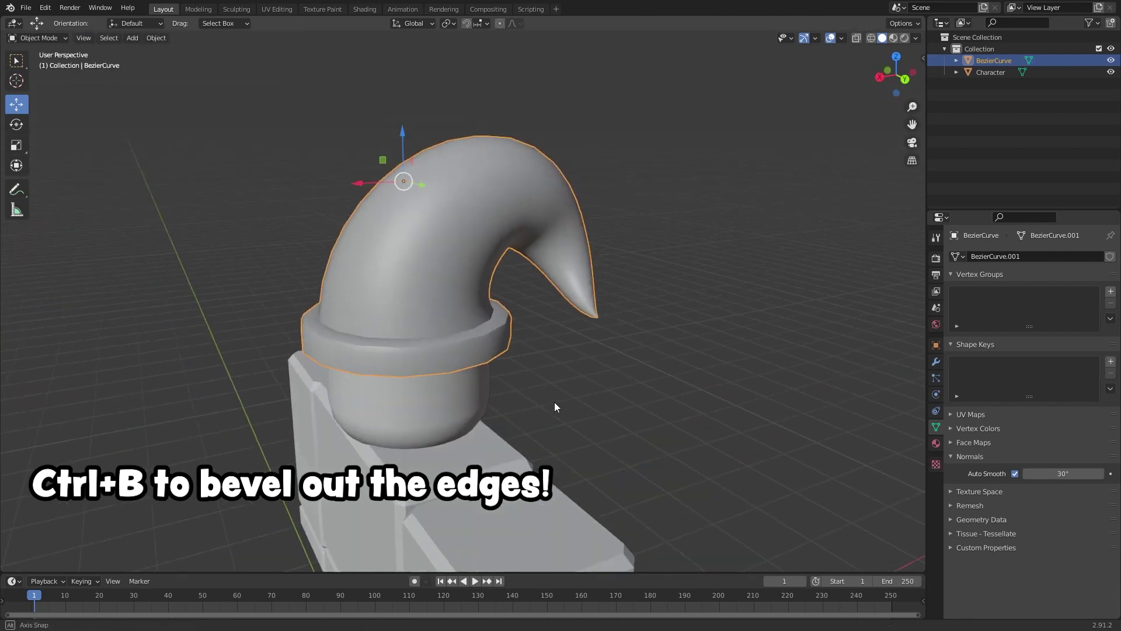
{"action": "scroll", "coordinate": [546, 393], "scroll_direction": "down", "scroll_amount": 3}
{"action": "scroll", "coordinate": [479, 332], "scroll_direction": "up", "scroll_amount": 4}
{"action": "middle_click_drag", "start_coordinate": [479, 332], "coordinate": [494, 338]}
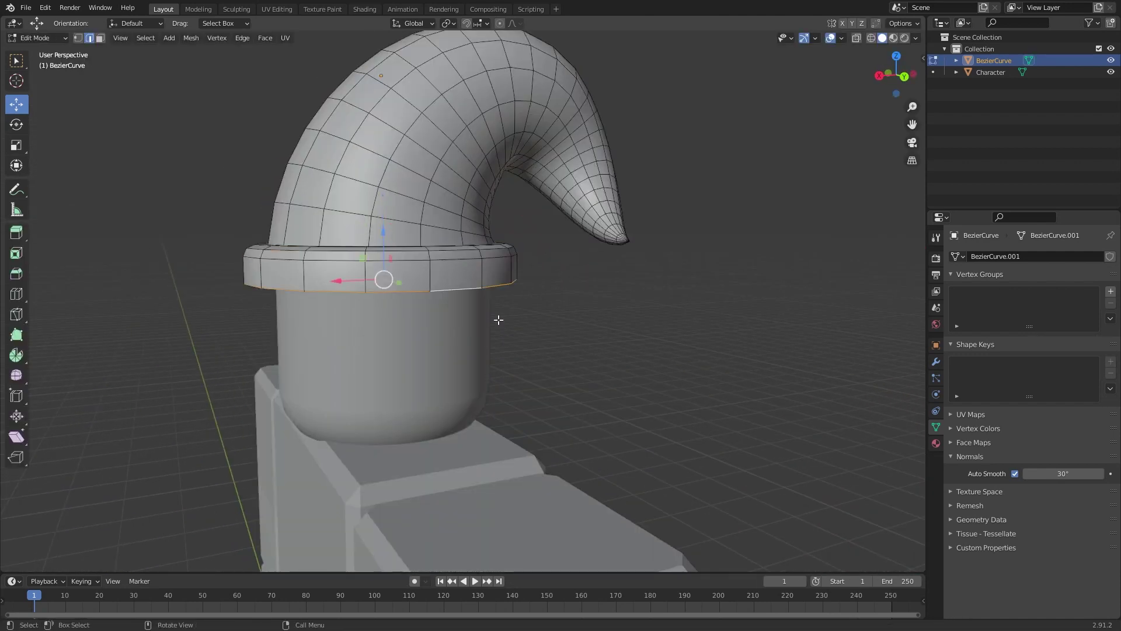
- Scale the brim's bottom edge loop and lower the brim's upper edges along Z
{"action": "key", "text": "s"}
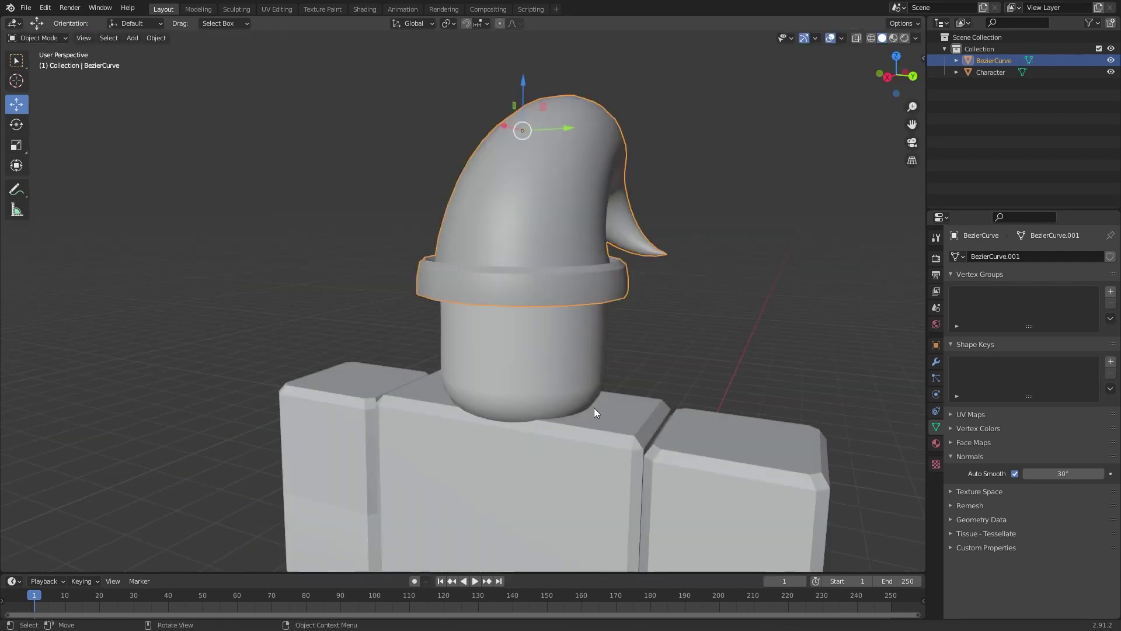
{"action": "middle_click_drag", "start_coordinate": [596, 407], "coordinate": [456, 372]}
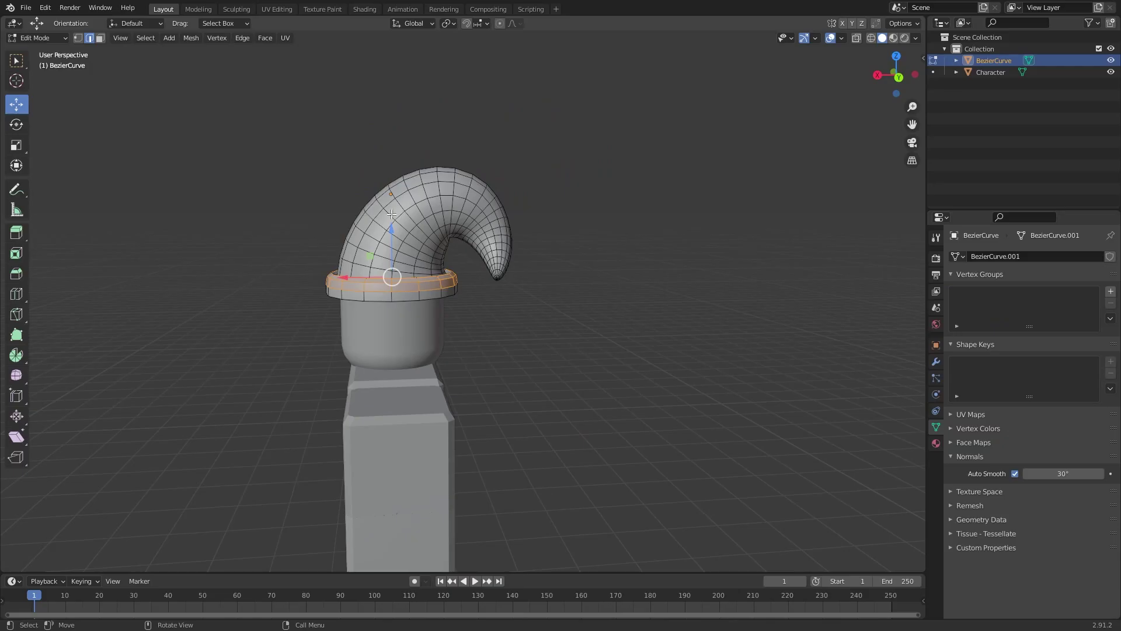
{"action": "key", "text": "g"}
{"action": "key", "text": "z"}
{"action": "left_click", "coordinate": [389, 240]}
{"action": "key", "text": "Tab"}
- Select the faces on the underside of the brim and move them along the Z axis
{"action": "middle_click_drag", "start_coordinate": [454, 325], "coordinate": [386, 315]}
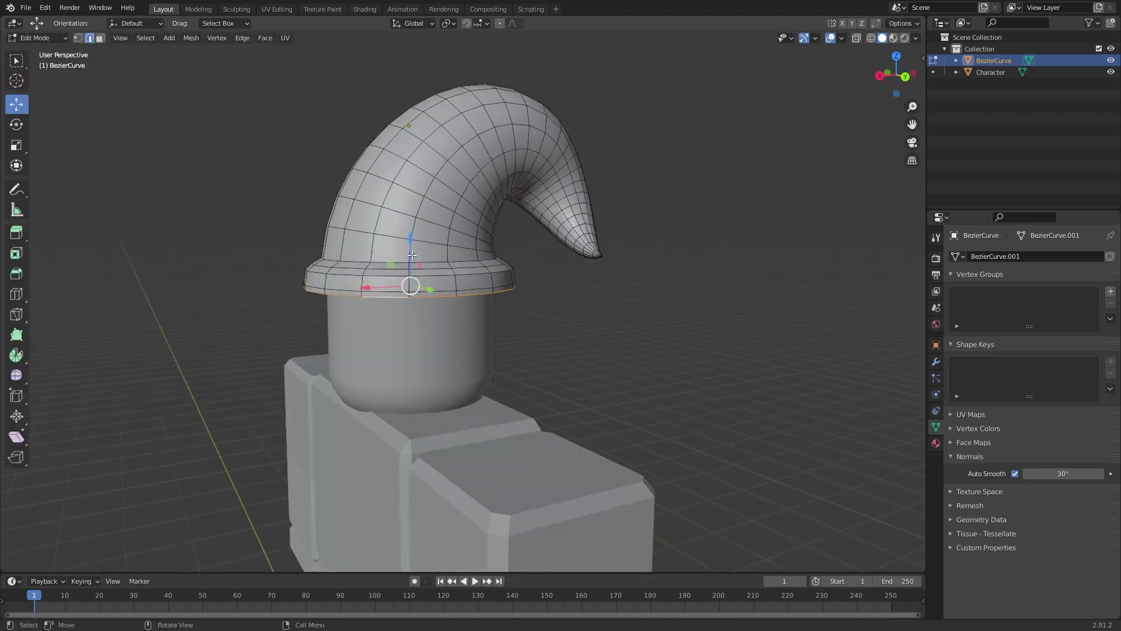
{"action": "middle_click_drag", "start_coordinate": [411, 255], "coordinate": [449, 214]}
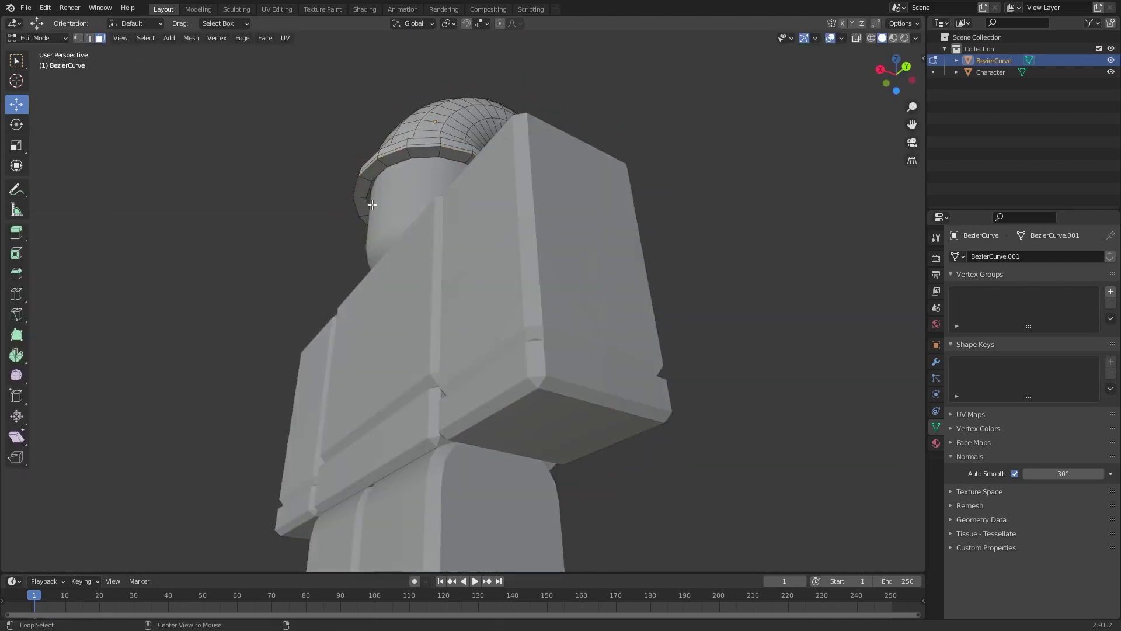
{"action": "middle_click_drag", "start_coordinate": [375, 189], "coordinate": [502, 247]}
{"action": "key", "text": "g"}
{"action": "key", "text": "z"}
{"action": "left_click", "coordinate": [452, 201]}
- Scale the whole hat down slightly and lower it onto the character's head
{"action": "key", "text": "Tab"}
{"action": "key", "text": "s"}
{"action": "left_click", "coordinate": [559, 315]}
{"action": "mouse_move", "coordinate": [559, 315]}
{"action": "middle_mouse_down"}
{"action": "mouse_move", "coordinate": [403, 319]}
{"action": "mouse_move", "coordinate": [570, 328]}
{"action": "middle_mouse_up"}
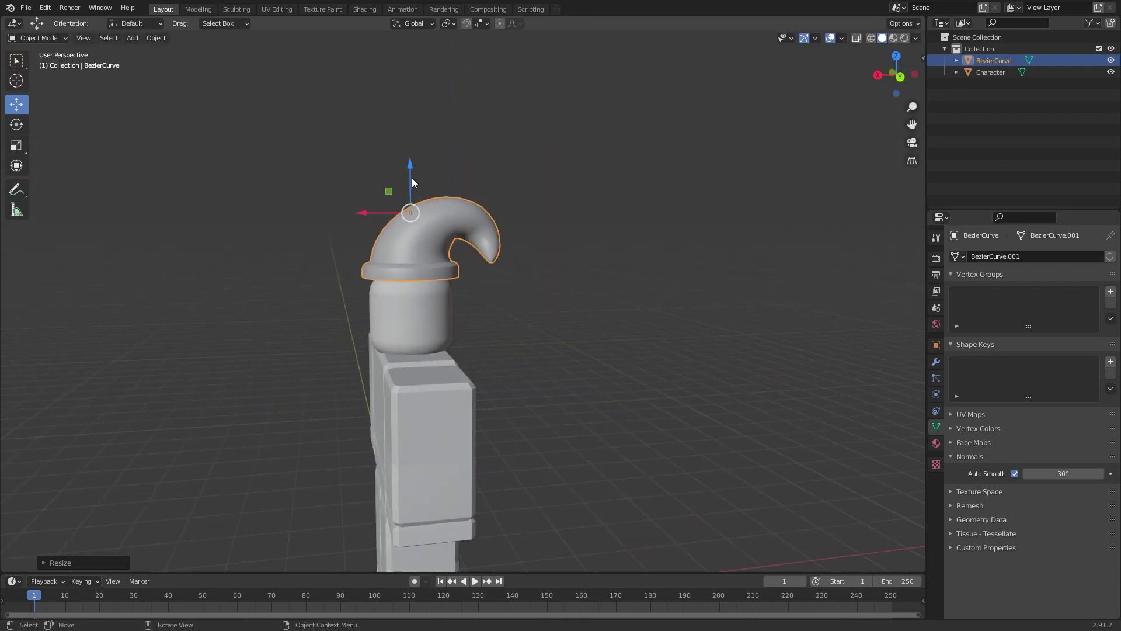
{"action": "left_click_drag", "start_coordinate": [412, 177], "coordinate": [412, 193]}
{"action": "left_click", "coordinate": [546, 327]}
- Try a Subdivision Surface modifier on the hat
{"action": "middle_click_drag", "start_coordinate": [546, 339], "coordinate": [404, 356]}
{"action": "left_click", "coordinate": [528, 233]}
{"action": "left_click", "coordinate": [937, 362]}
{"action": "left_click", "coordinate": [1008, 258]}
{"action": "left_click", "coordinate": [893, 458]}
{"action": "scroll", "coordinate": [523, 324], "scroll_direction": "up", "scroll_amount": 1}
{"action": "mouse_move", "coordinate": [523, 324]}
{"action": "middle_mouse_down"}
{"action": "mouse_move", "coordinate": [434, 353]}
{"action": "mouse_move", "coordinate": [518, 336]}
{"action": "mouse_move", "coordinate": [506, 328]}
{"action": "middle_mouse_up"}
{"action": "key", "text": "ctrl+z"}
{"action": "key", "text": "Tab"}
{"action": "key", "text": "Tab"}
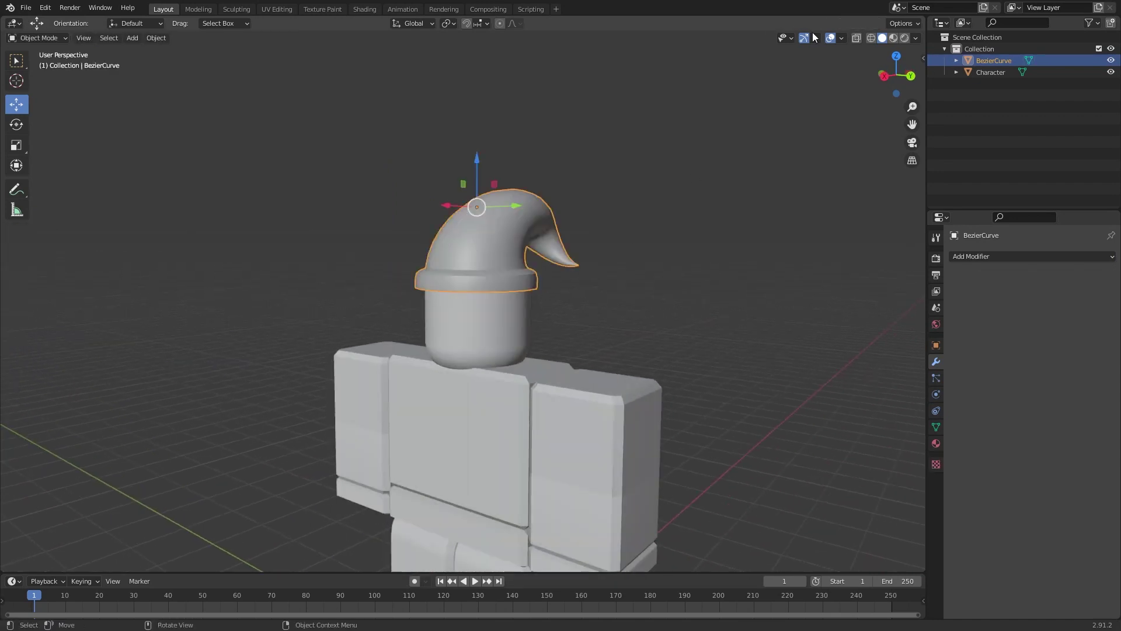
- Turn on the Statistics overlay and check the hat's triangle count in Edit Mode
{"action": "left_click", "coordinate": [843, 38]}
{"action": "left_click", "coordinate": [775, 134]}
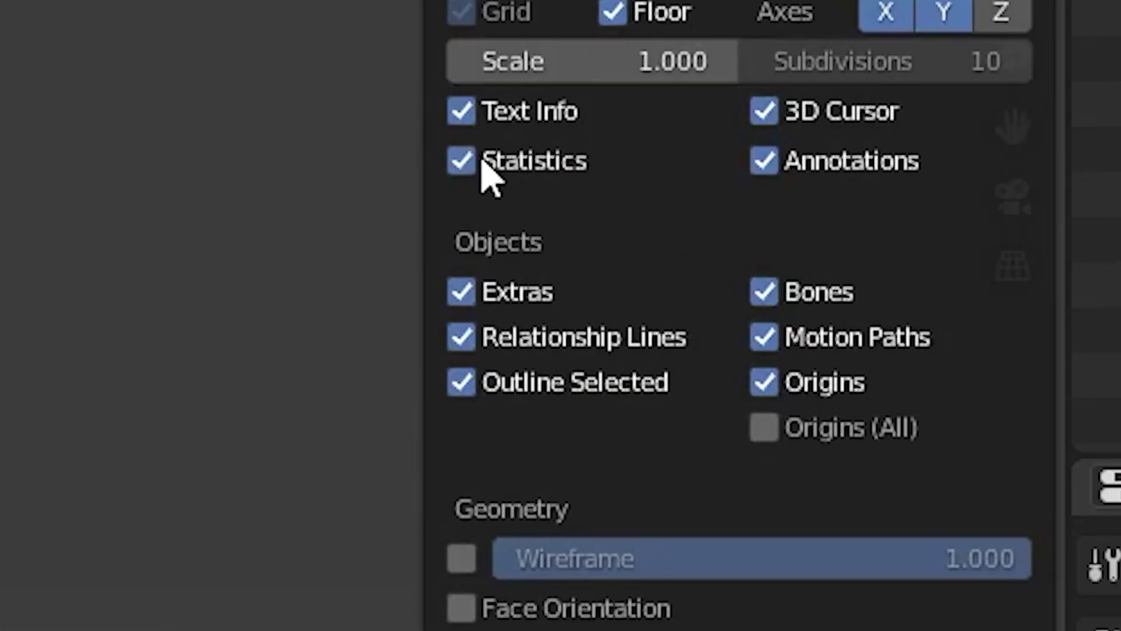
{"action": "key", "text": "Tab"}
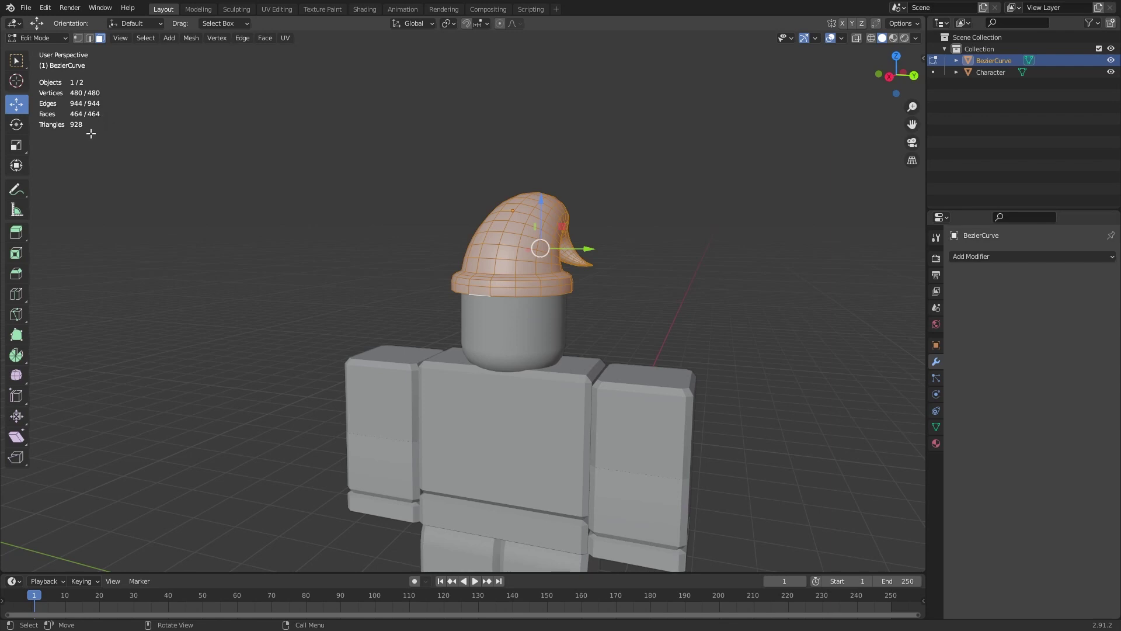
{"action": "middle_click_drag", "start_coordinate": [484, 267], "coordinate": [415, 309]}
{"action": "key", "text": "Tab"}
- Add a Decimate modifier to the hat, set its Collapse ratio below 0.75 and apply it
{"action": "scroll", "coordinate": [542, 324], "scroll_direction": "up", "scroll_amount": 2}
{"action": "middle_click_drag", "start_coordinate": [542, 324], "coordinate": [573, 295], "text": "shift"}
{"action": "left_click", "coordinate": [996, 258]}
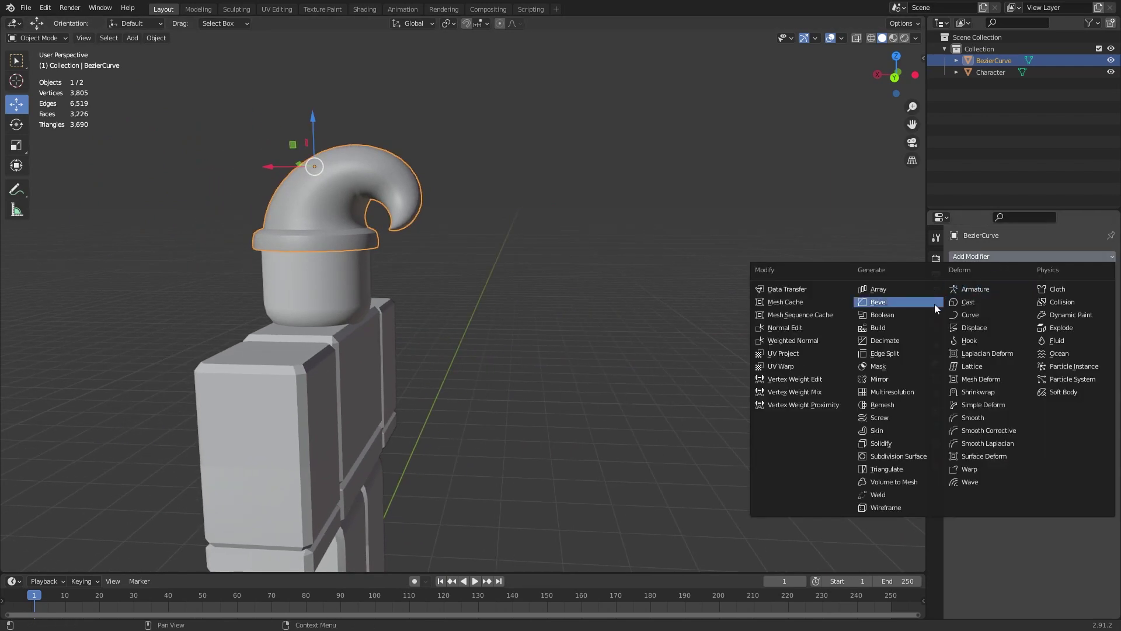
{"action": "left_click", "coordinate": [871, 328]}
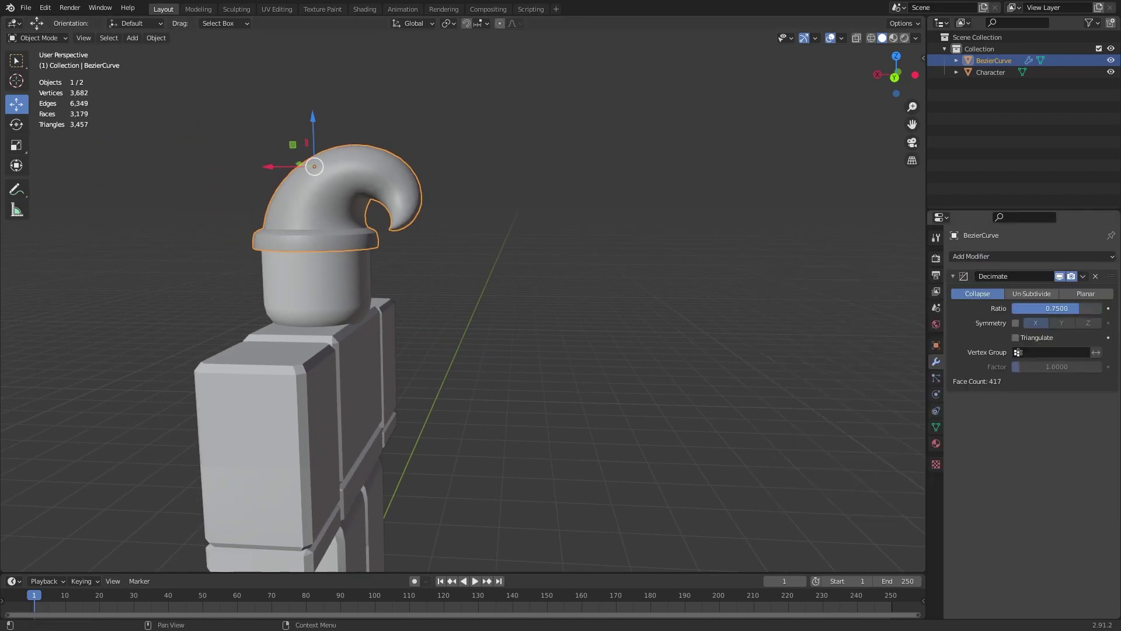
{"action": "left_click_drag", "start_coordinate": [1072, 309], "coordinate": [1075, 309]}
{"action": "mouse_move", "coordinate": [582, 276]}
{"action": "middle_mouse_down"}
{"action": "mouse_move", "coordinate": [670, 269]}
{"action": "mouse_move", "coordinate": [592, 264]}
{"action": "middle_mouse_up"}
{"action": "left_click", "coordinate": [1084, 277]}
{"action": "left_click", "coordinate": [1037, 285]}
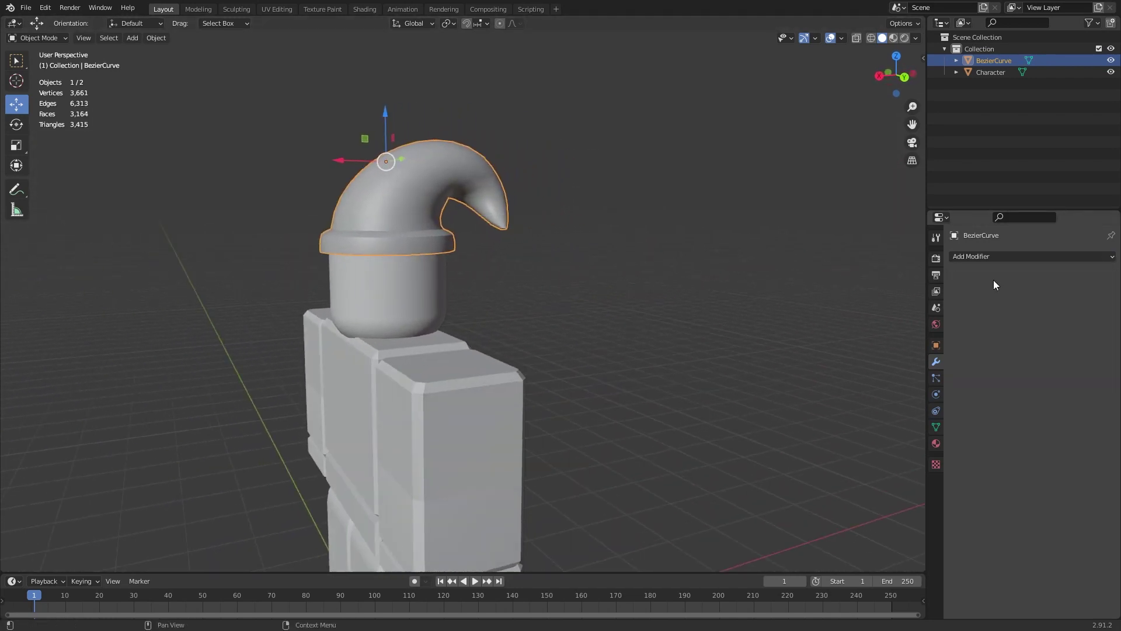
- Tilt the hat around the X axis, shift it slightly sideways on the head and deselect it
{"action": "middle_click_drag", "start_coordinate": [801, 250], "coordinate": [582, 207]}
{"action": "key", "text": "r"}
{"action": "key", "text": "x"}
{"action": "left_click", "coordinate": [560, 229]}
{"action": "left_click_drag", "start_coordinate": [604, 184], "coordinate": [593, 185]}
{"action": "left_click", "coordinate": [646, 272]}
{"action": "middle_click_drag", "start_coordinate": [646, 272], "coordinate": [513, 236]}
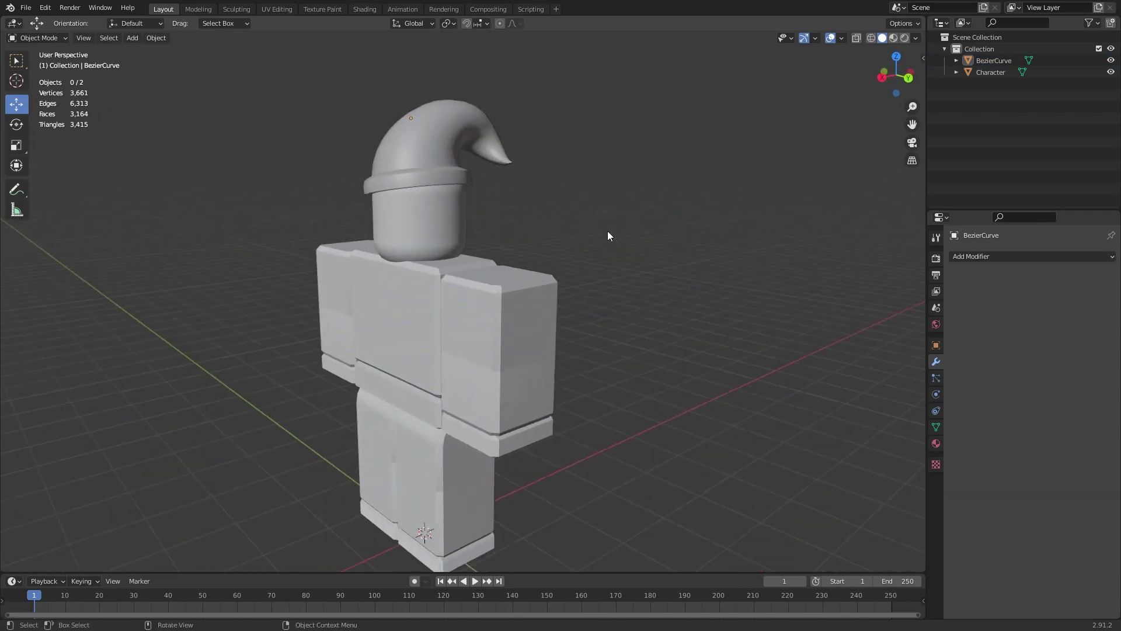
- Add a UV sphere with 20 segments and 12 rings
{"action": "key", "text": "shift+a"}
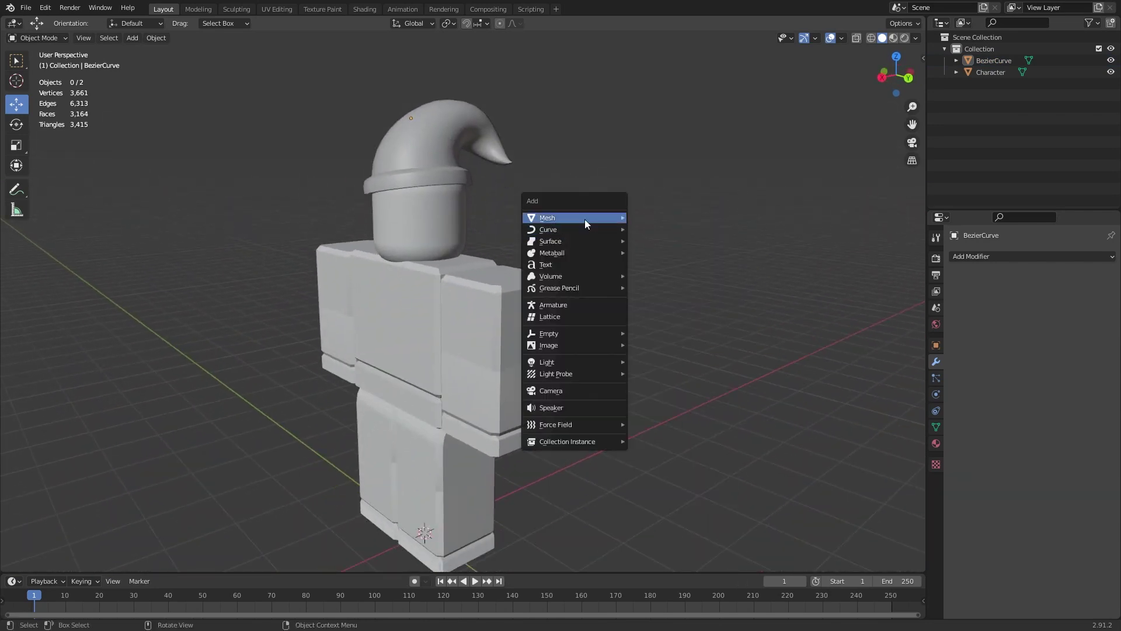
{"action": "mouse_move", "coordinate": [584, 224]}
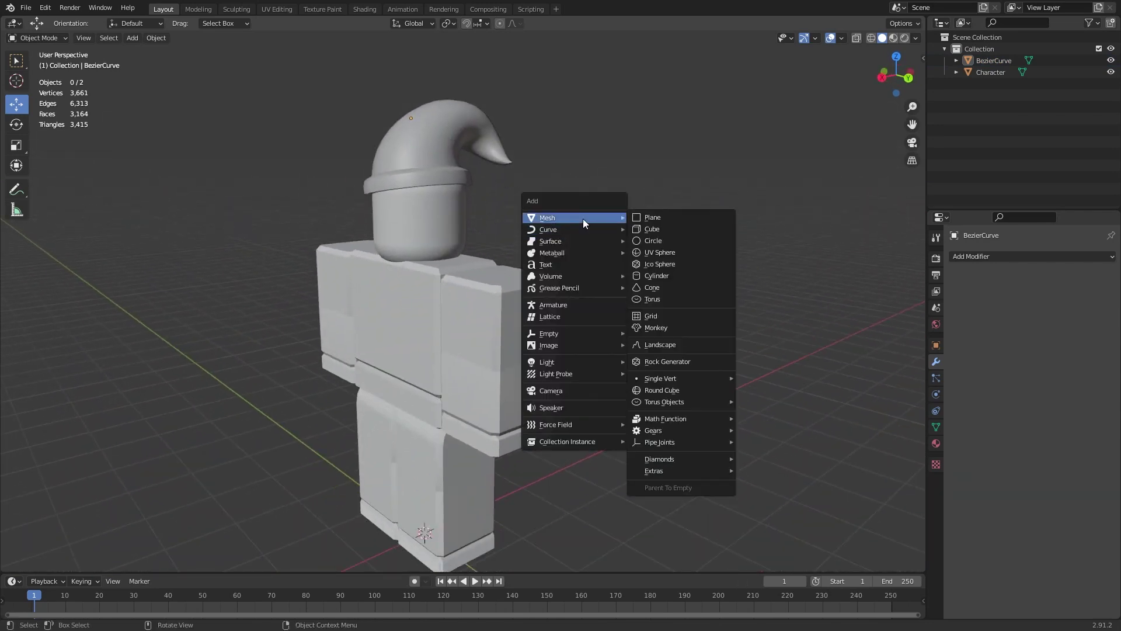
{"action": "left_click", "coordinate": [648, 252]}
{"action": "scroll", "coordinate": [648, 258], "scroll_direction": "down", "scroll_amount": 2}
{"action": "left_click", "coordinate": [61, 563]}
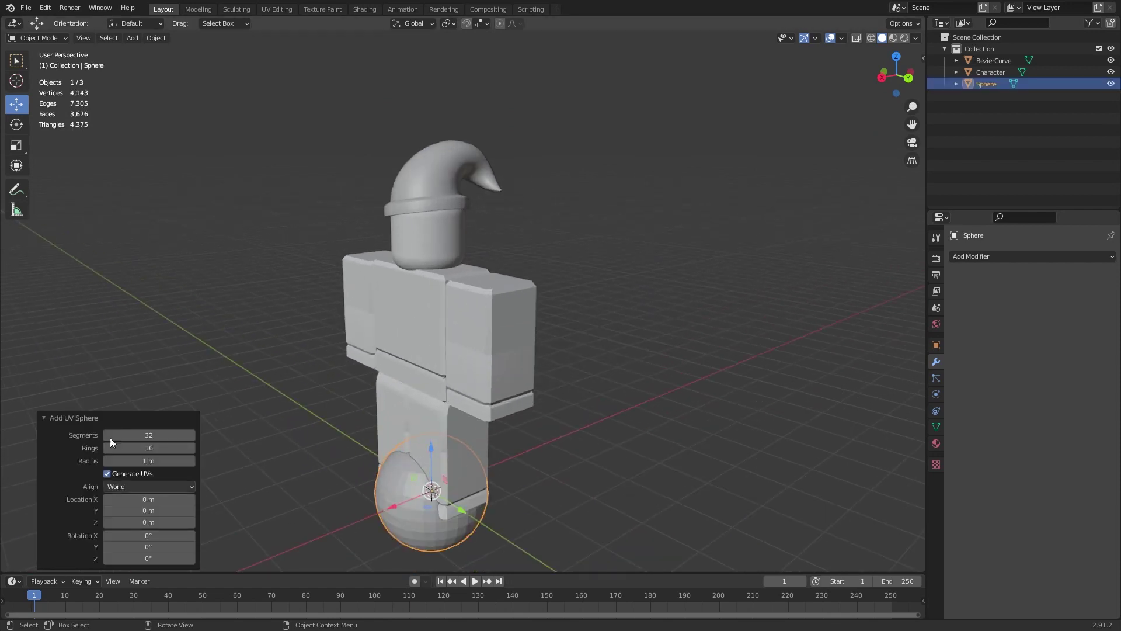
{"action": "left_click", "coordinate": [150, 436]}
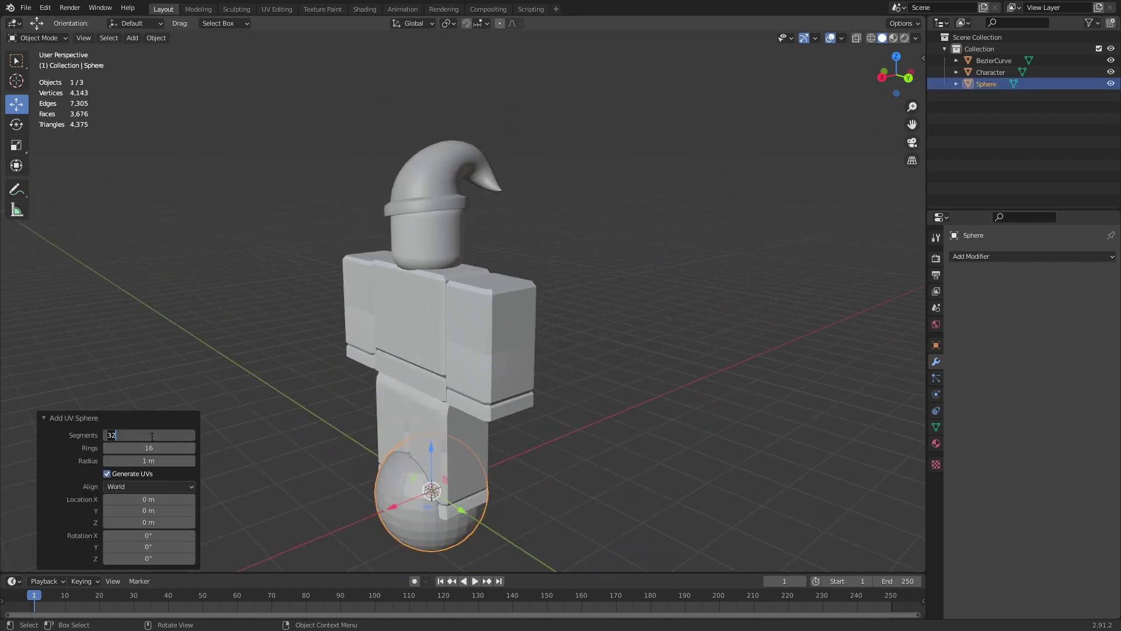
{"action": "type", "text": "20"}
{"action": "key", "text": "Return"}
{"action": "left_click", "coordinate": [155, 446]}
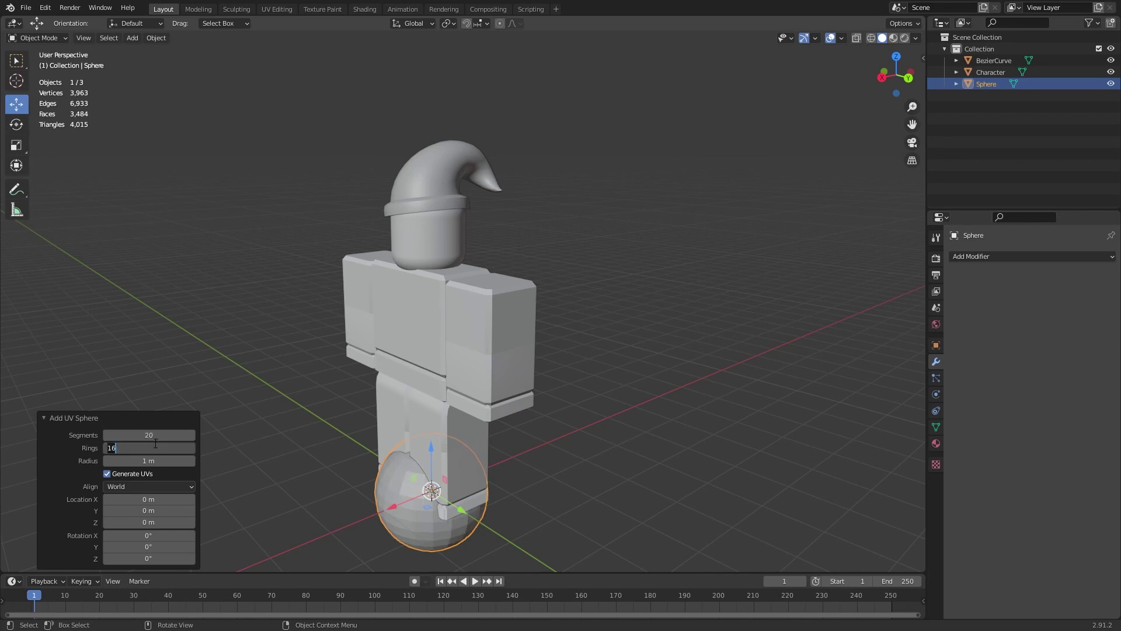
{"action": "type", "text": "12"}
{"action": "key", "text": "Return"}
- Move the sphere beside the character, about -3.23 m along X and about 1.55 m up
{"action": "left_click_drag", "start_coordinate": [416, 496], "coordinate": [541, 431]}
{"action": "middle_click_drag", "start_coordinate": [541, 425], "coordinate": [474, 381], "text": "shift"}
{"action": "left_click_drag", "start_coordinate": [483, 369], "coordinate": [483, 294]}
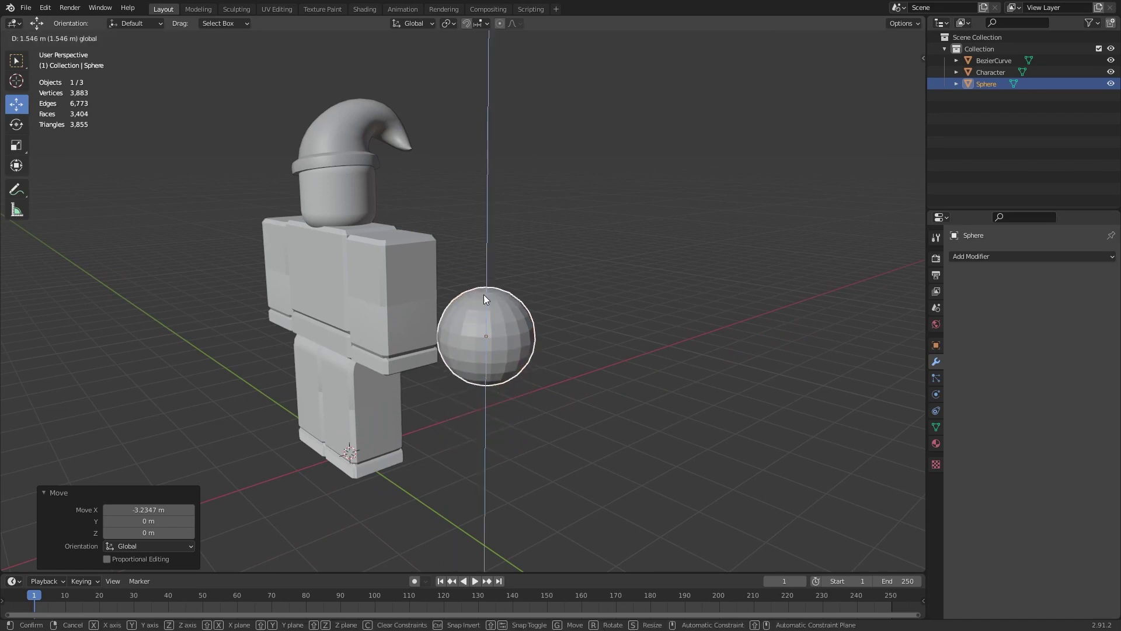
- Shade the sphere smooth
{"action": "scroll", "coordinate": [486, 299], "scroll_direction": "up", "scroll_amount": 1}
{"action": "middle_click_drag", "start_coordinate": [490, 302], "coordinate": [457, 306]}
{"action": "scroll", "coordinate": [545, 320], "scroll_direction": "up", "scroll_amount": 1}
{"action": "right_click", "coordinate": [515, 267]}
{"action": "left_click", "coordinate": [513, 267]}
{"action": "scroll", "coordinate": [504, 364], "scroll_direction": "up", "scroll_amount": 1}
- Select scattered patches of faces around the sphere and displace them to give it an uneven, lumpy shape
{"action": "key", "text": "Tab"}
{"action": "left_click", "coordinate": [695, 345]}
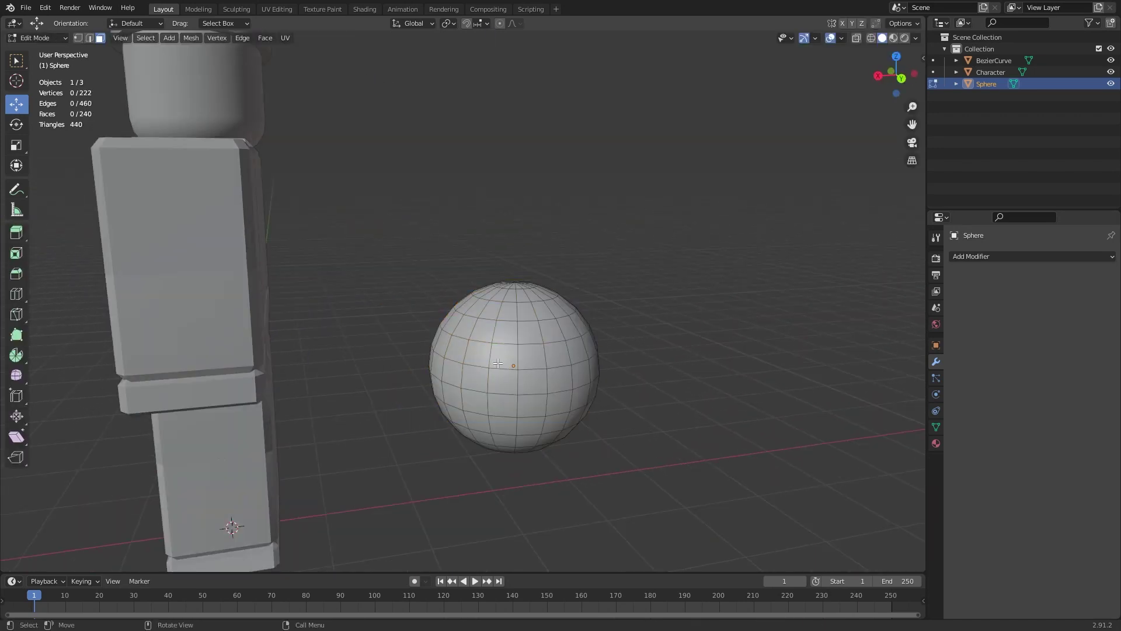
{"action": "left_click_drag", "start_coordinate": [494, 356], "coordinate": [541, 391]}
{"action": "middle_click_drag", "start_coordinate": [543, 392], "coordinate": [373, 327]}
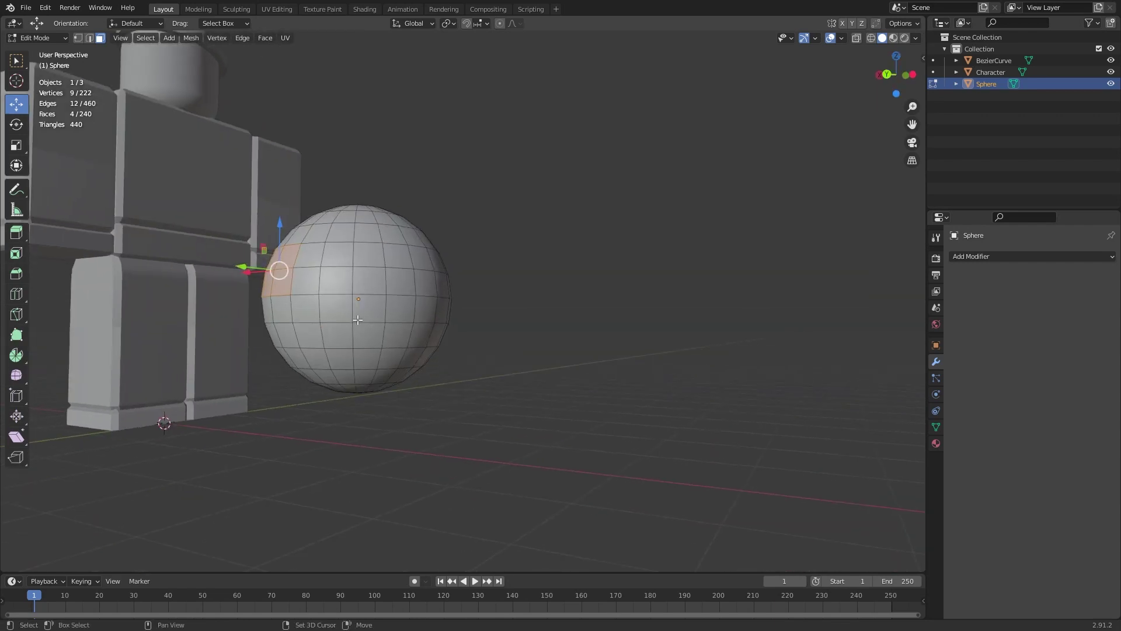
{"action": "left_click_drag", "start_coordinate": [343, 323], "coordinate": [309, 352], "text": "shift"}
{"action": "middle_click_drag", "start_coordinate": [309, 351], "coordinate": [380, 328]}
{"action": "left_click_drag", "start_coordinate": [380, 327], "coordinate": [403, 349], "text": "shift"}
{"action": "middle_click_drag", "start_coordinate": [403, 349], "coordinate": [584, 350]}
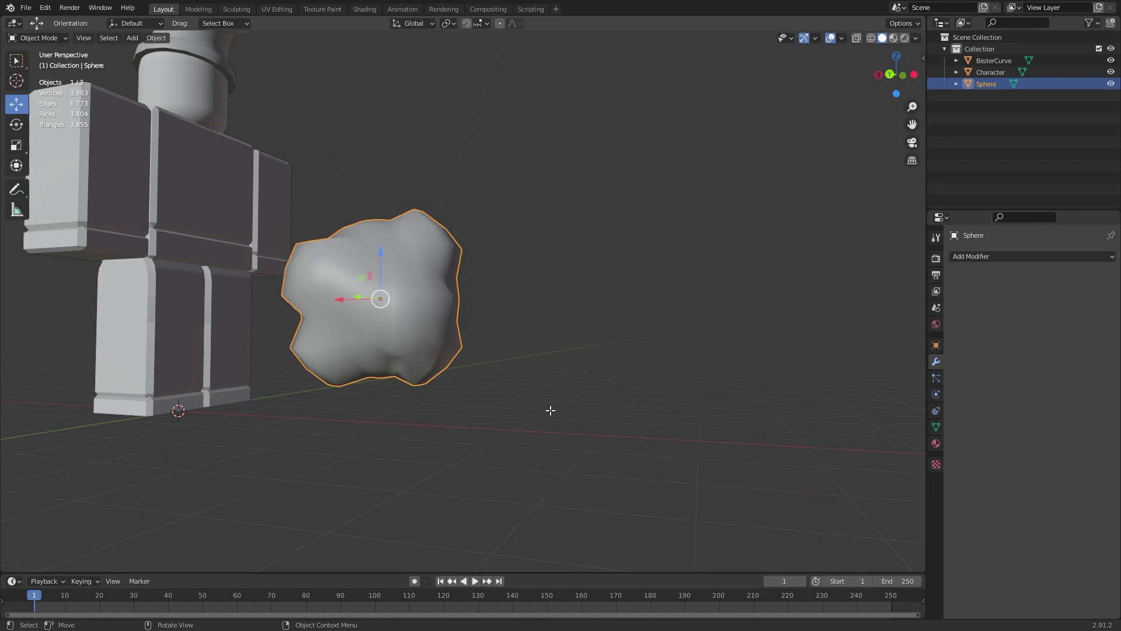
- Add a Subdivision Surface modifier with one viewport level to the lumpy sphere and apply it
{"action": "middle_click_drag", "start_coordinate": [550, 410], "coordinate": [584, 327]}
{"action": "left_click", "coordinate": [981, 257]}
{"action": "left_click", "coordinate": [907, 459]}
{"action": "mouse_move", "coordinate": [623, 400]}
{"action": "middle_mouse_down"}
{"action": "mouse_move", "coordinate": [573, 398]}
{"action": "mouse_move", "coordinate": [619, 403]}
{"action": "middle_mouse_up"}
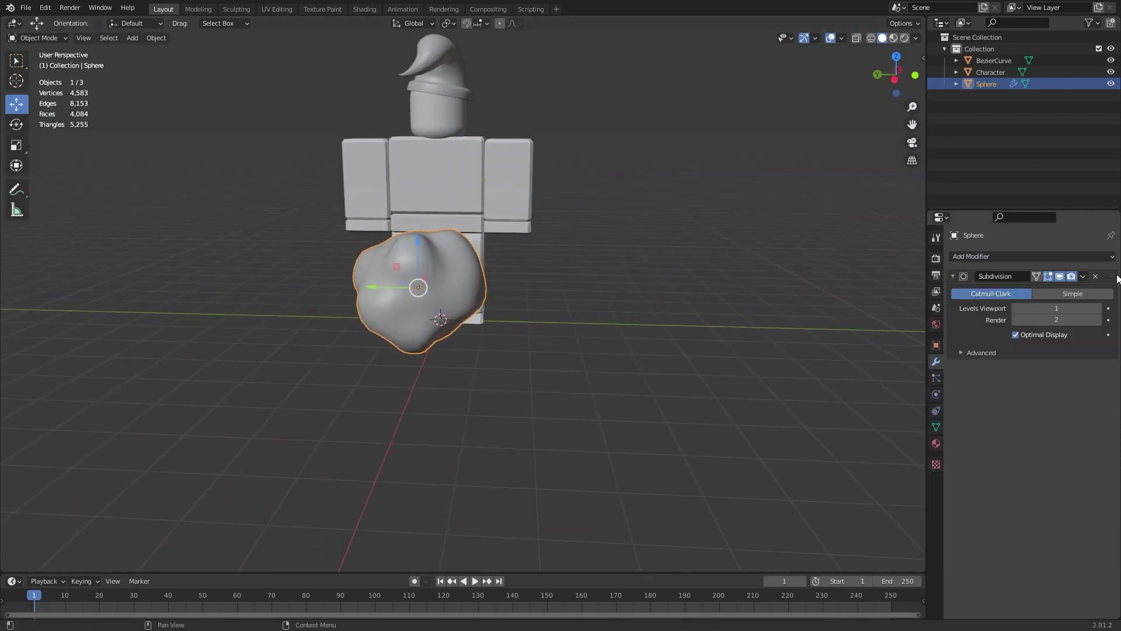
{"action": "left_click", "coordinate": [1082, 277]}
{"action": "left_click", "coordinate": [1014, 289]}
- Add a Decimate modifier to the lumpy sphere, set its collapse ratio to about 0.218, apply it and check the mesh
{"action": "middle_click_drag", "start_coordinate": [904, 272], "coordinate": [619, 380]}
{"action": "left_click", "coordinate": [986, 256]}
{"action": "left_click", "coordinate": [911, 340]}
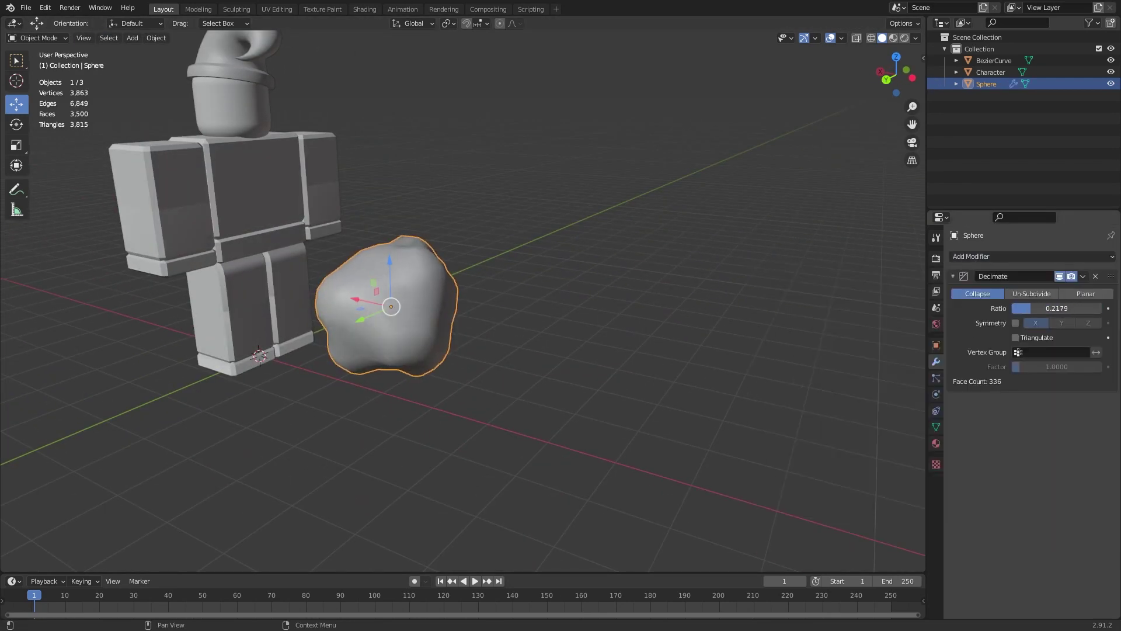
{"action": "left_click", "coordinate": [1084, 277]}
{"action": "left_click", "coordinate": [1015, 289]}
{"action": "key", "text": "Tab"}
{"action": "middle_click_drag", "start_coordinate": [508, 318], "coordinate": [412, 328]}
{"action": "key", "text": "Tab"}
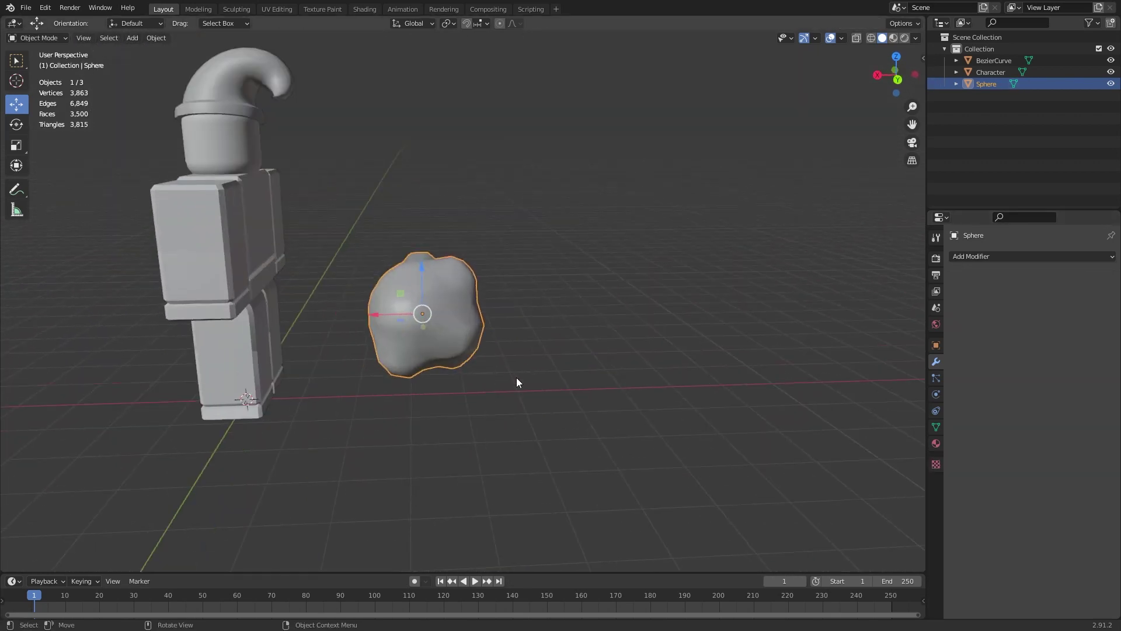
- Scale the lumpy sphere to 0.581 and move it up to the tip of the curled hat
{"action": "key", "text": "s"}
{"action": "left_click", "coordinate": [471, 353]}
{"action": "left_click", "coordinate": [896, 70]}
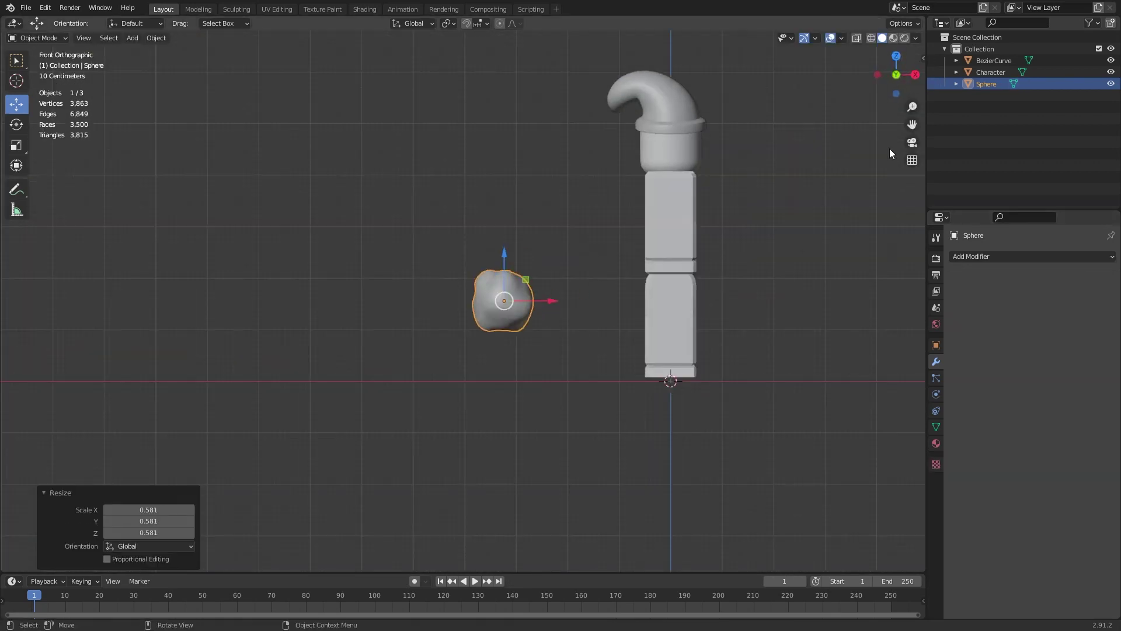
{"action": "left_click", "coordinate": [916, 74]}
{"action": "left_click", "coordinate": [916, 75]}
{"action": "left_click_drag", "start_coordinate": [424, 300], "coordinate": [316, 118]}
{"action": "middle_click_drag", "start_coordinate": [316, 118], "coordinate": [275, 267]}
{"action": "left_click_drag", "start_coordinate": [253, 337], "coordinate": [218, 344]}
- Scale the sphere by a further 0.406 and nudge it along Y towards the hat's tip
{"action": "key", "text": "s"}
{"action": "left_click", "coordinate": [260, 359]}
{"action": "middle_click_drag", "start_coordinate": [253, 361], "coordinate": [261, 352]}
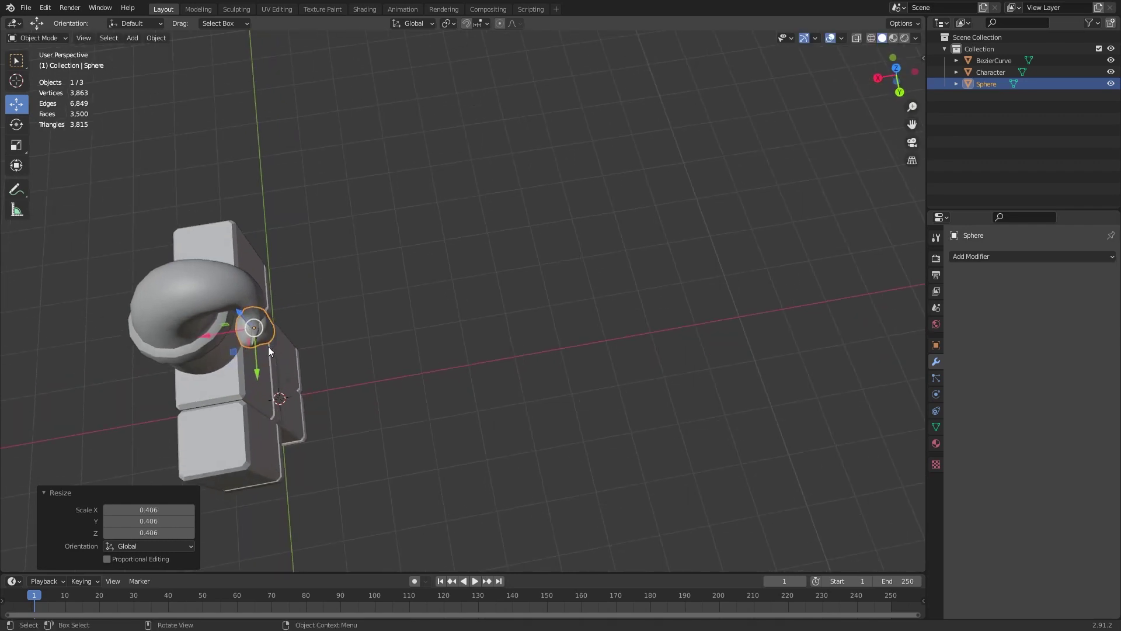
{"action": "left_click_drag", "start_coordinate": [257, 367], "coordinate": [259, 376]}
- Rotate the sphere around the Z axis, shift it slightly to cover the hat's tip and deselect it
{"action": "middle_click_drag", "start_coordinate": [258, 375], "coordinate": [395, 285]}
{"action": "key", "text": "r"}
{"action": "key", "text": "z"}
{"action": "left_click", "coordinate": [420, 261]}
{"action": "left_click_drag", "start_coordinate": [293, 188], "coordinate": [289, 190]}
{"action": "left_click", "coordinate": [398, 233]}
{"action": "middle_click_drag", "start_coordinate": [395, 230], "coordinate": [339, 222]}
{"action": "middle_click_drag", "start_coordinate": [264, 152], "coordinate": [459, 314]}
- In top view, move the sphere onto the hat's tip, about -0.06 m along X and -0.07 m along Y
{"action": "left_click", "coordinate": [455, 233]}
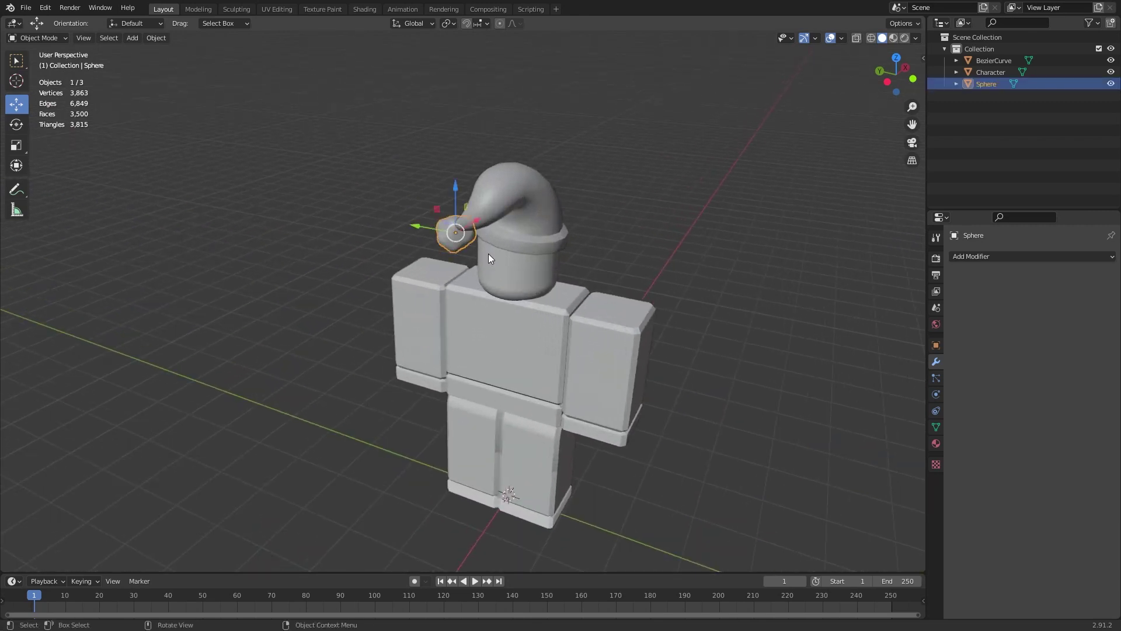
{"action": "middle_click_drag", "start_coordinate": [489, 257], "coordinate": [774, 139]}
{"action": "left_click", "coordinate": [894, 77]}
{"action": "scroll", "coordinate": [664, 184], "scroll_direction": "up", "scroll_amount": 2}
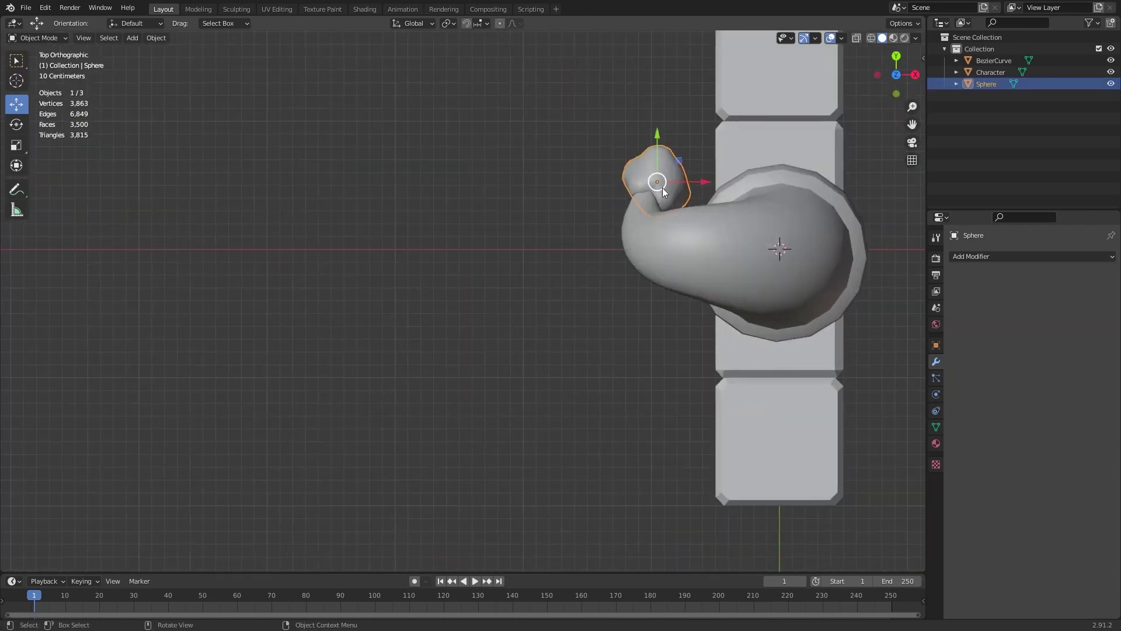
{"action": "key", "text": "g"}
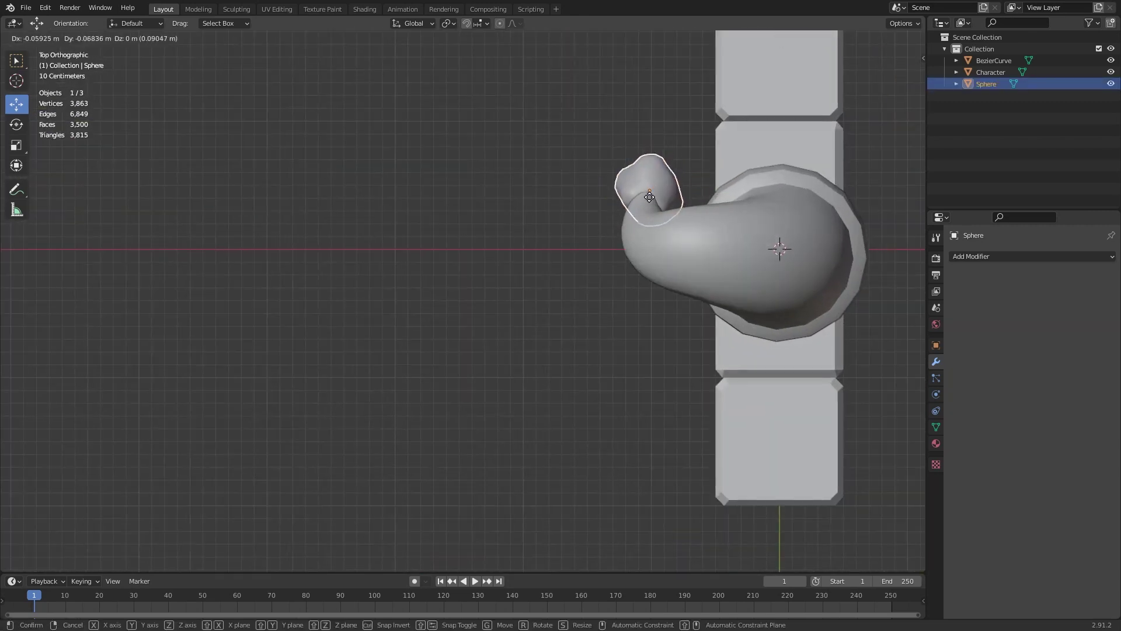
{"action": "left_click", "coordinate": [650, 195]}
- Join the lumpy sphere and the hat into one object
{"action": "middle_click_drag", "start_coordinate": [660, 248], "coordinate": [508, 146]}
{"action": "left_click", "coordinate": [592, 306]}
{"action": "middle_click_drag", "start_coordinate": [591, 306], "coordinate": [541, 340]}
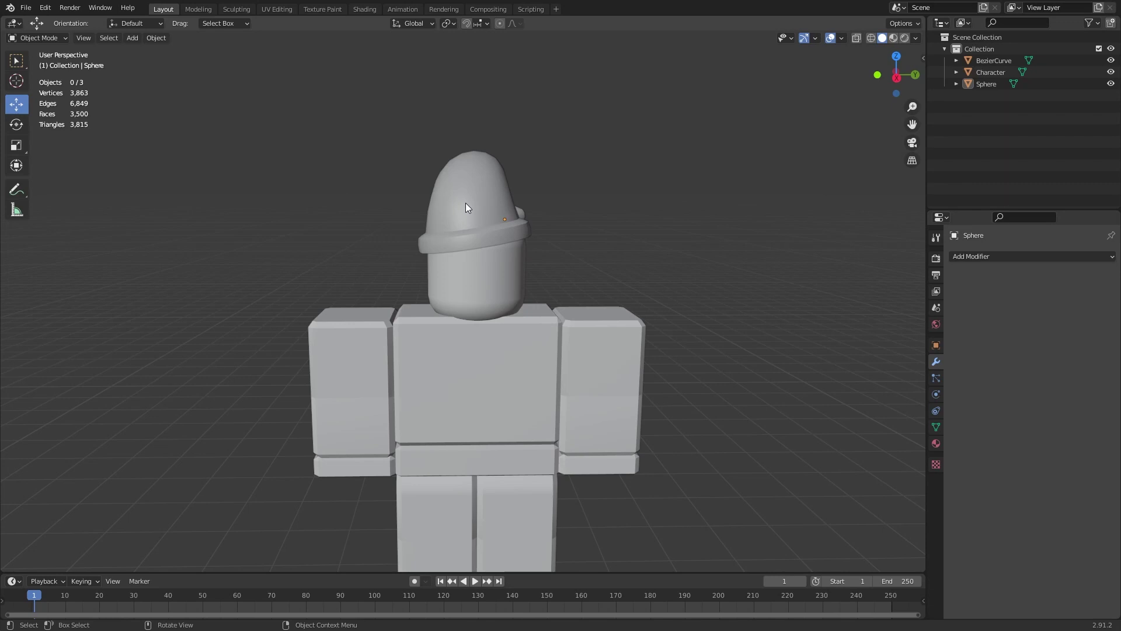
{"action": "key", "text": "shift"}
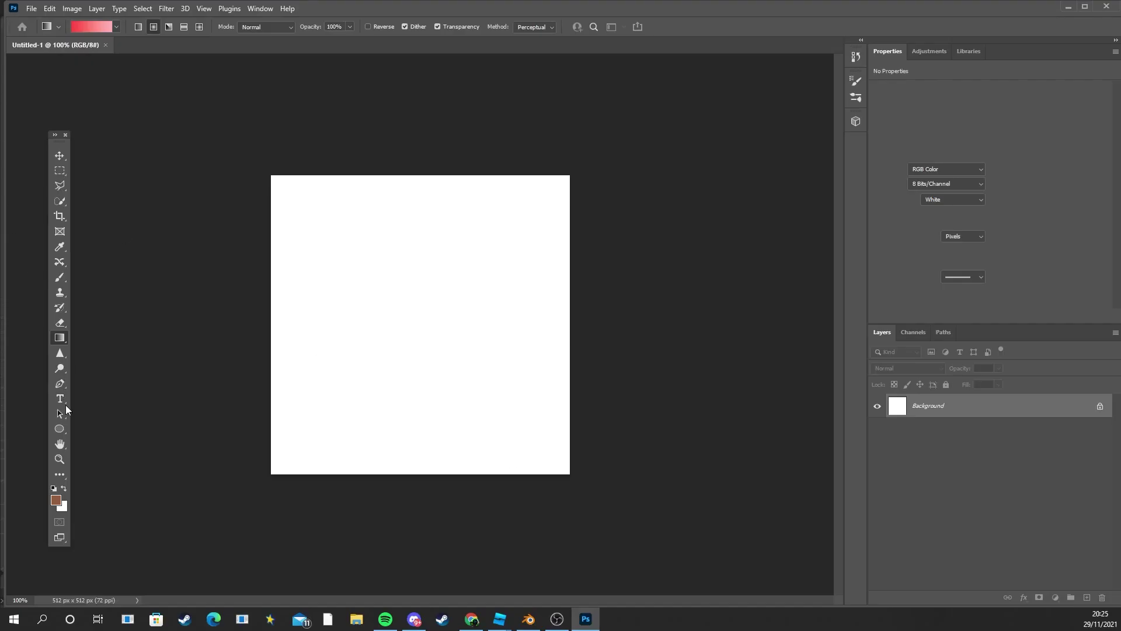
- In Photoshop, choose the Brush tool and set the foreground colour to red #fe5555
{"action": "left_click", "coordinate": [60, 277]}
{"action": "left_click", "coordinate": [56, 500]}
{"action": "left_click", "coordinate": [690, 245]}
{"action": "left_click", "coordinate": [631, 251]}
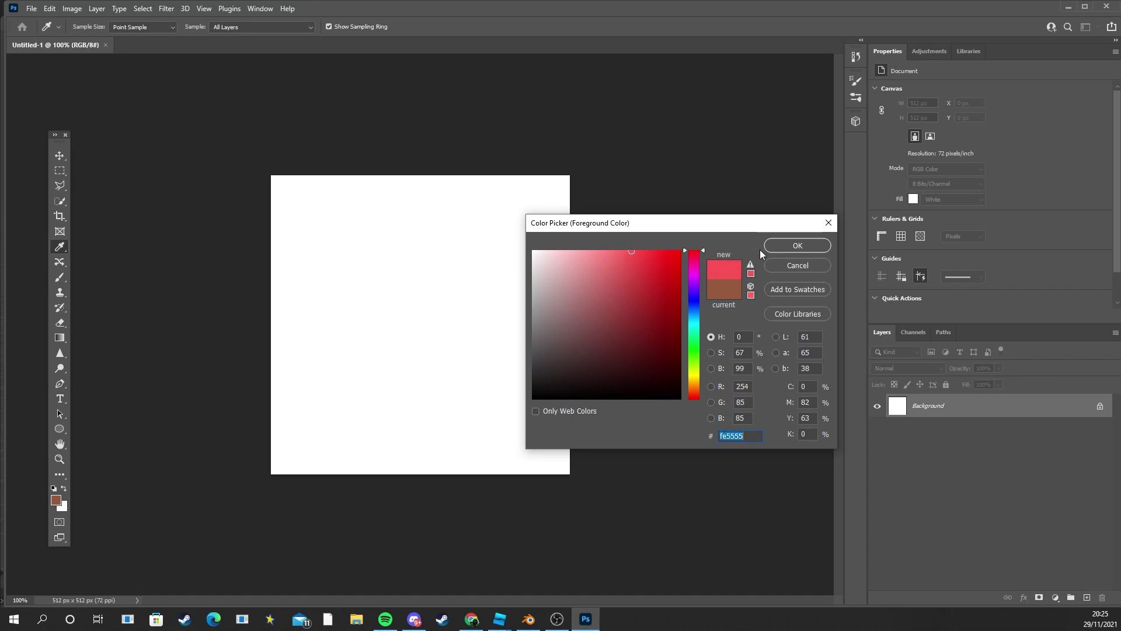
{"action": "left_click", "coordinate": [798, 246]}
- Paint one large red dab in the upper-left corner of the white canvas and save the image as texture.png
{"action": "left_click", "coordinate": [305, 225]}
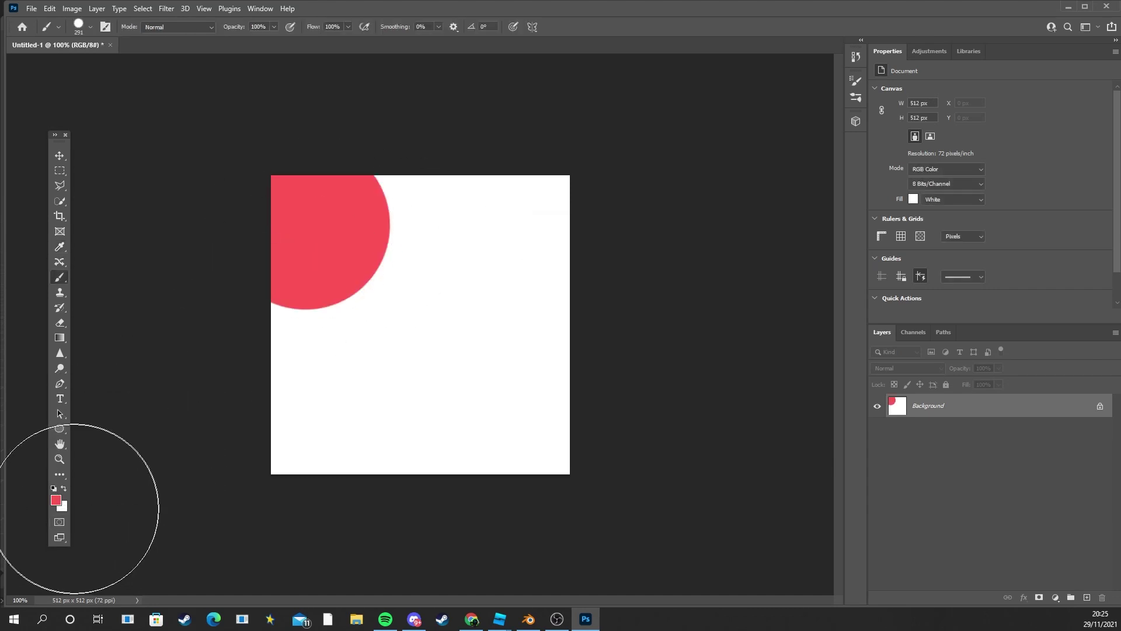
{"action": "left_click", "coordinate": [31, 8]}
{"action": "left_click", "coordinate": [60, 150]}
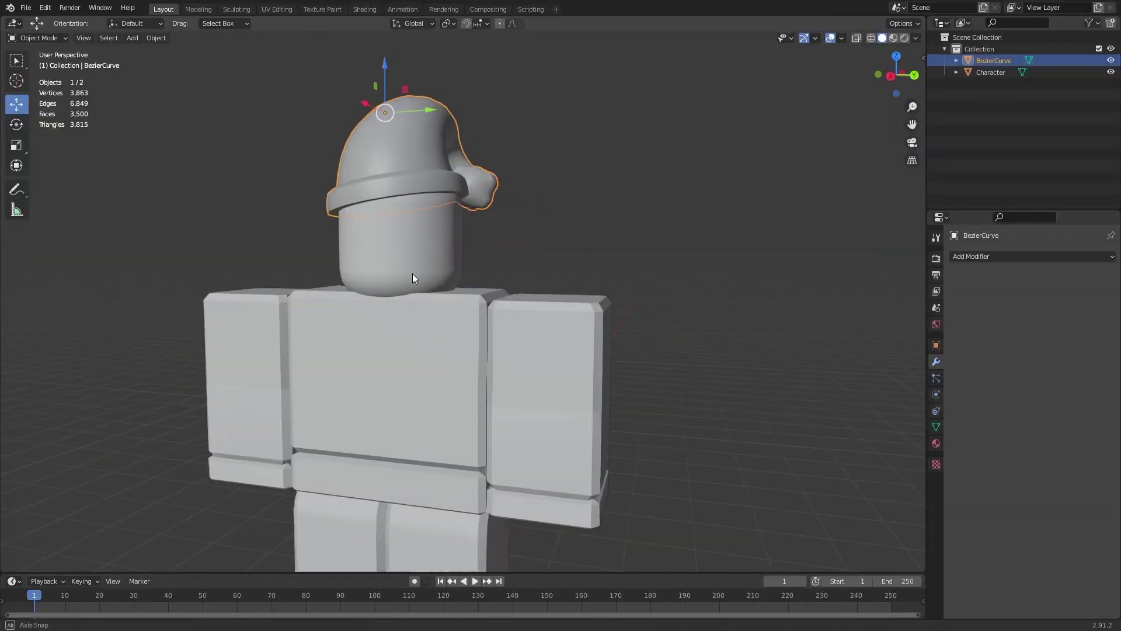
- Back in Blender, create a new material on the hat and use an Image Texture for its base colour
{"action": "scroll", "coordinate": [413, 274], "scroll_direction": "up", "scroll_amount": 1}
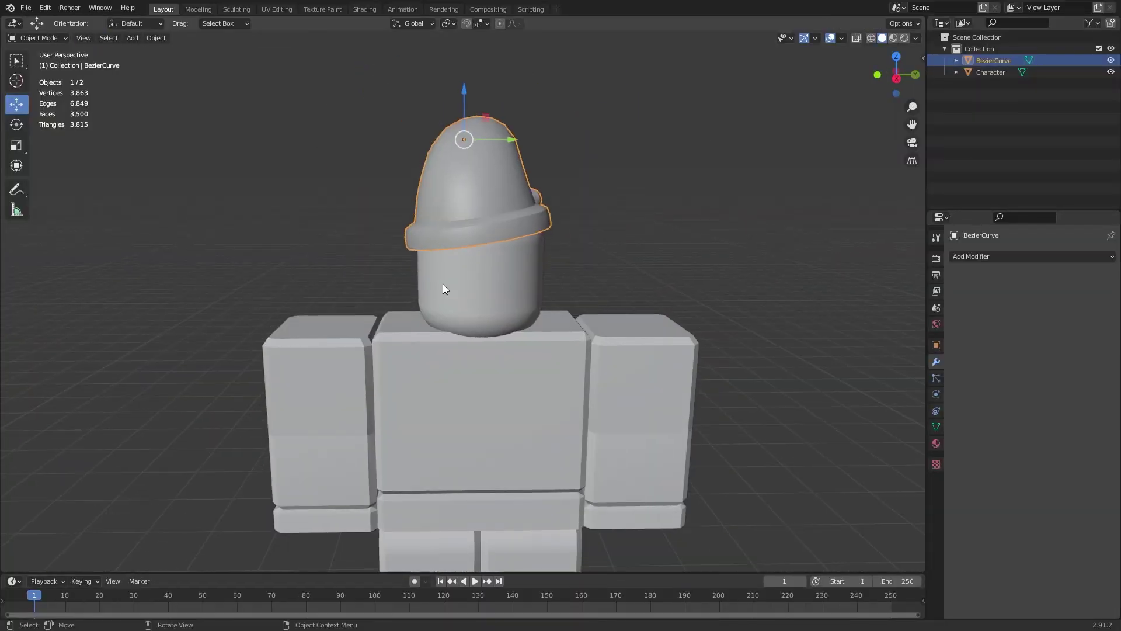
{"action": "middle_click_drag", "start_coordinate": [451, 285], "coordinate": [635, 281]}
{"action": "left_click", "coordinate": [936, 443]}
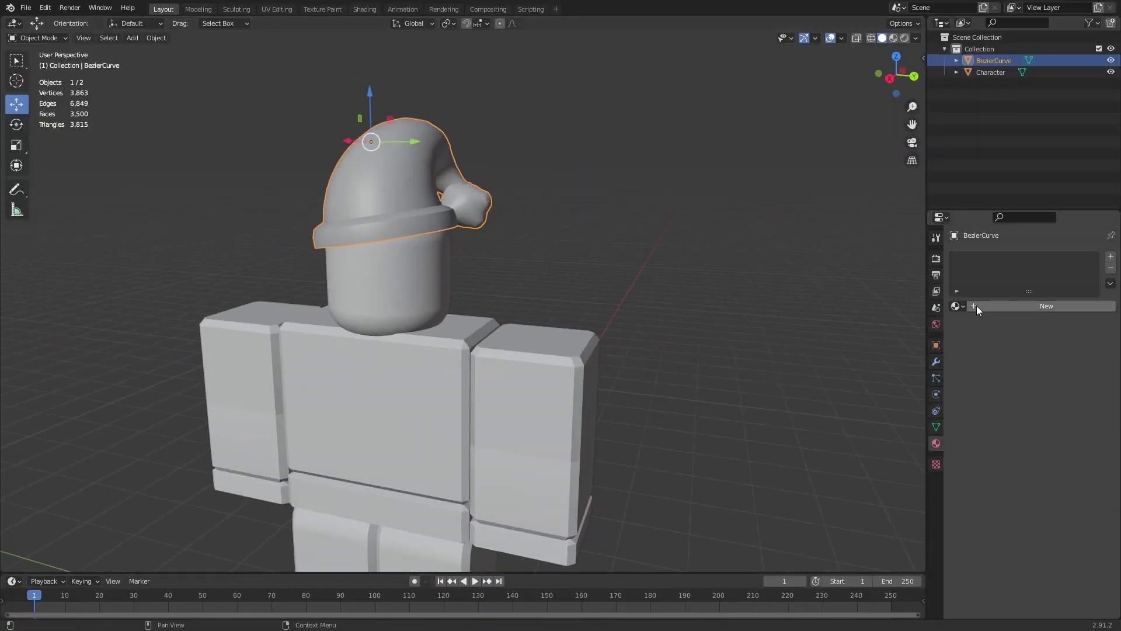
{"action": "left_click", "coordinate": [1019, 306]}
{"action": "left_click", "coordinate": [1018, 427]}
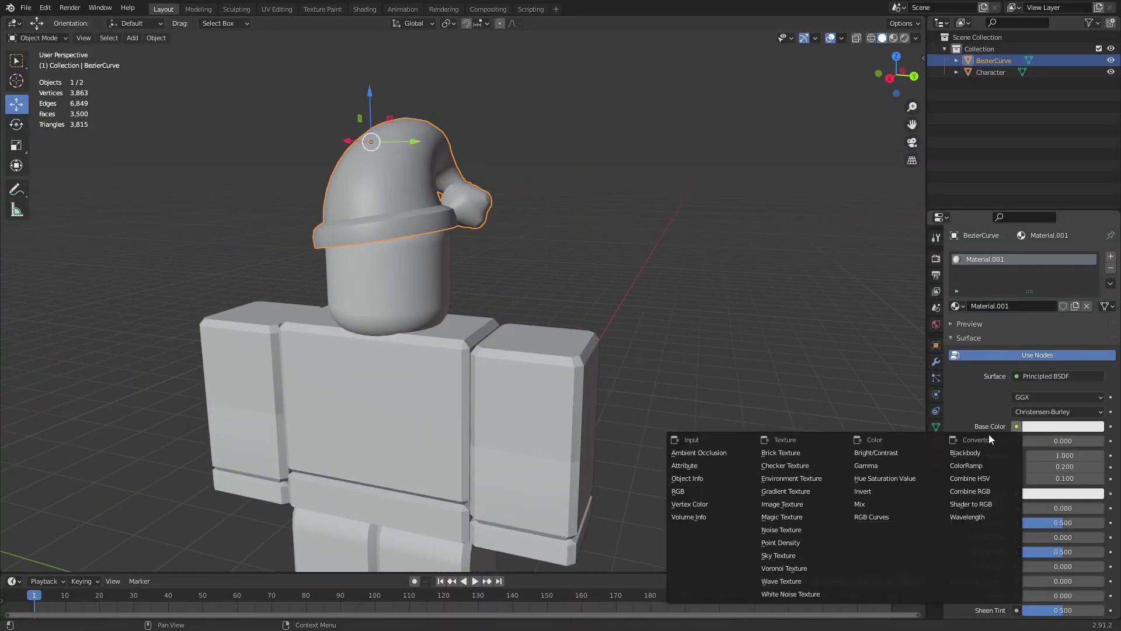
{"action": "left_click", "coordinate": [788, 509]}
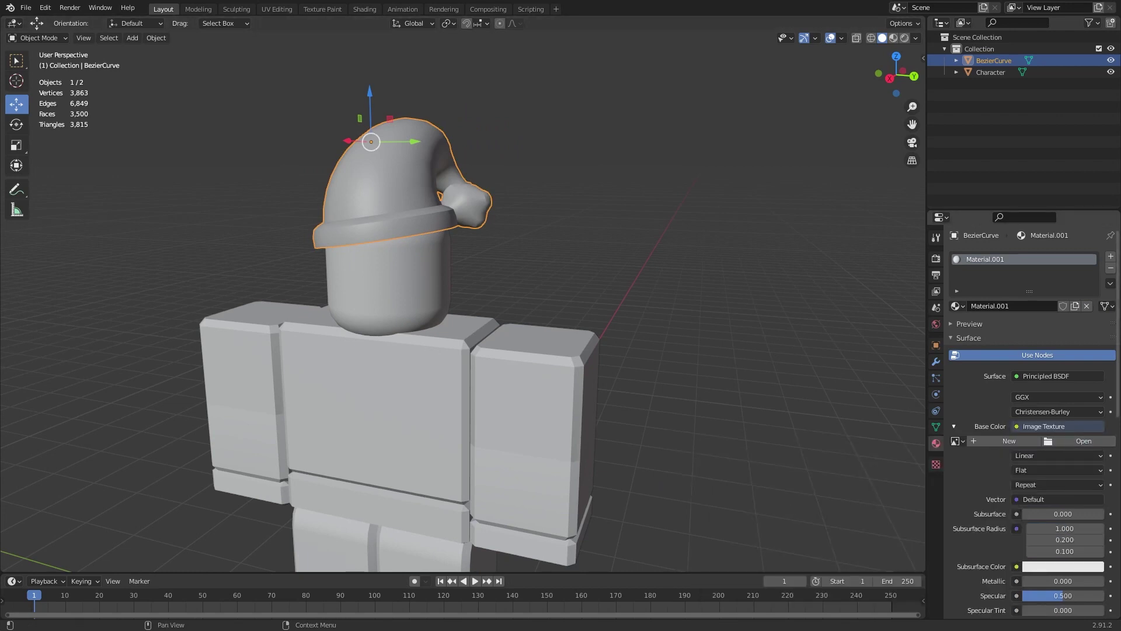
- Load texture.png from the Documents folder as the material's base colour image
{"action": "left_click", "coordinate": [1083, 441]}
{"action": "left_click_drag", "start_coordinate": [1063, 113], "coordinate": [655, 121]}
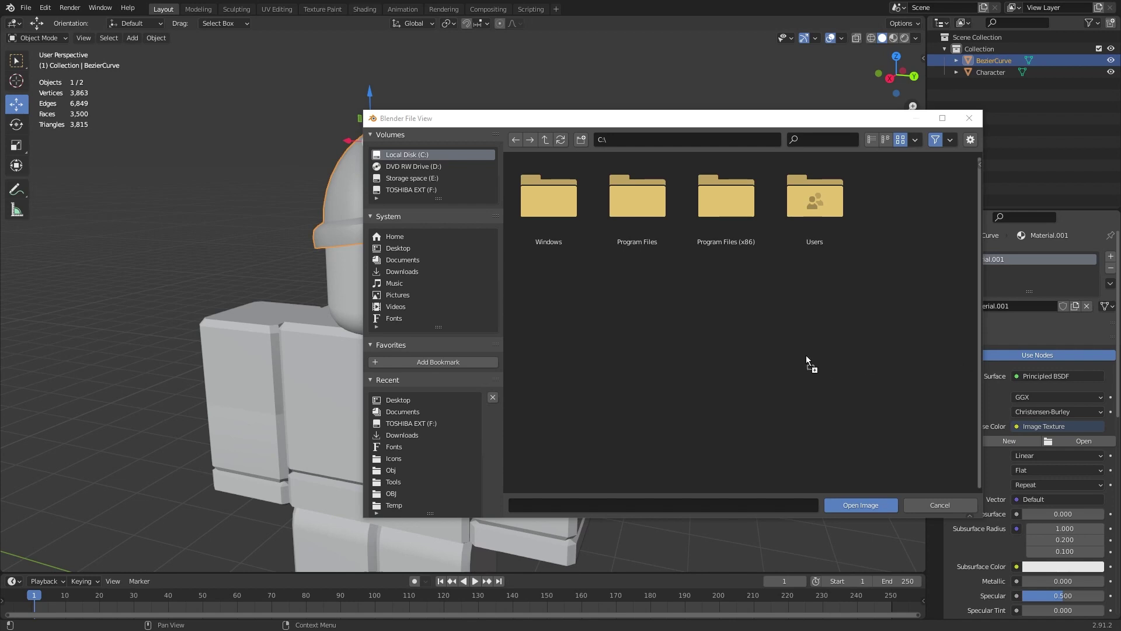
{"action": "left_click_drag", "start_coordinate": [777, 354], "coordinate": [779, 358]}
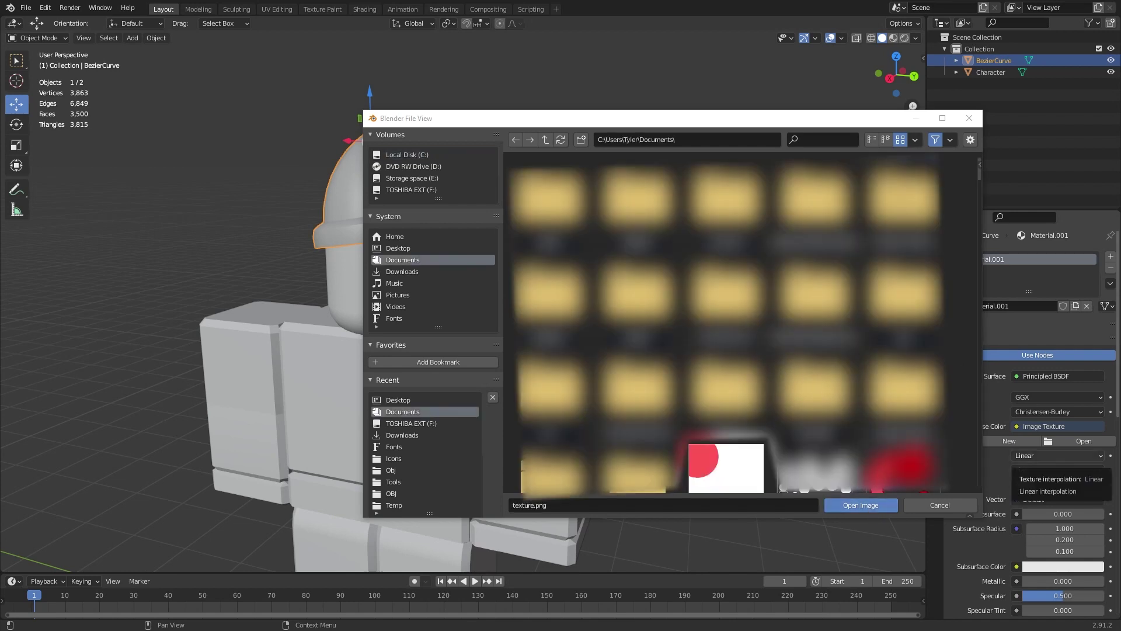
{"action": "left_click", "coordinate": [859, 505]}
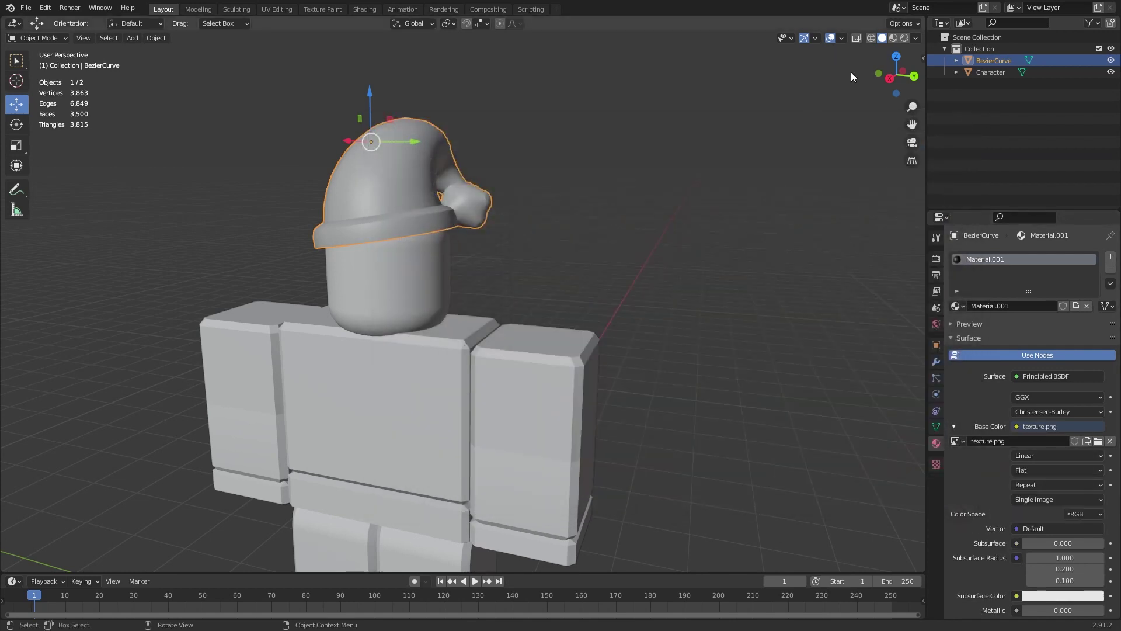
- Switch to the UV Editing workspace and display the hat in material preview shading
{"action": "left_click", "coordinate": [279, 13]}
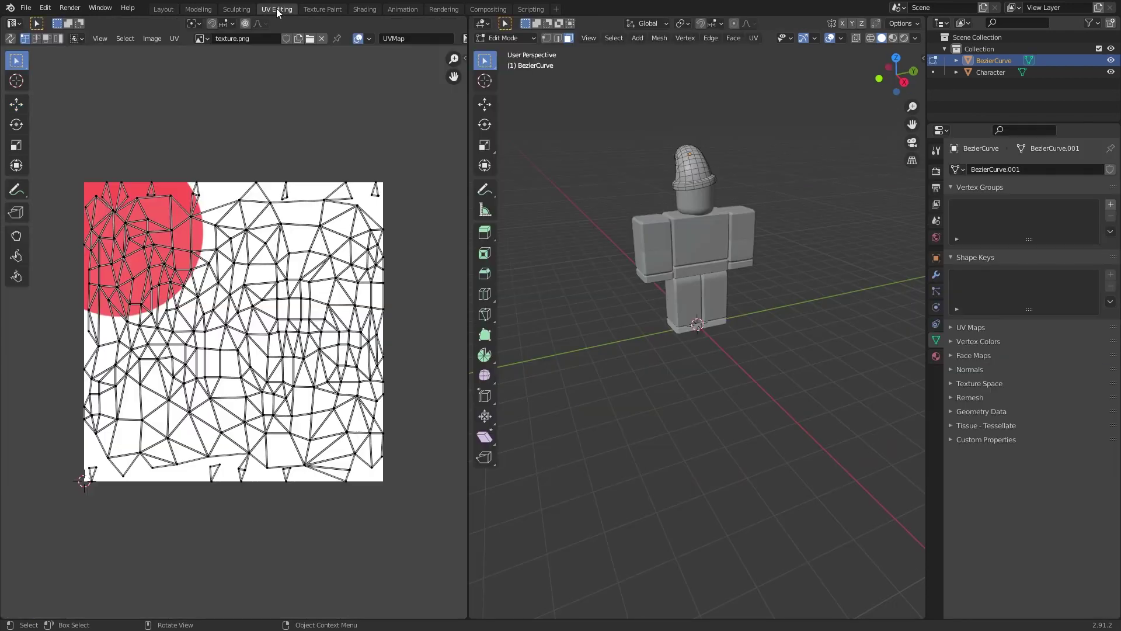
{"action": "mouse_move", "coordinate": [672, 174]}
{"action": "middle_mouse_down", "text": "shift"}
{"action": "mouse_move", "coordinate": [666, 235]}
{"action": "mouse_move", "coordinate": [692, 343]}
{"action": "middle_mouse_up", "text": "shift"}
{"action": "scroll", "coordinate": [665, 235], "scroll_direction": "up", "scroll_amount": 4}
{"action": "left_click", "coordinate": [893, 38]}
- Shrink the pom-pom's UVs to a small patch and place it on the texture's red area
{"action": "middle_click_drag", "start_coordinate": [812, 250], "coordinate": [550, 252]}
{"action": "left_click", "coordinate": [866, 236]}
{"action": "key", "text": "ctrl+z"}
{"action": "middle_click_drag", "start_coordinate": [866, 235], "coordinate": [491, 263]}
{"action": "key", "text": "a"}
{"action": "key", "text": "s"}
{"action": "left_click", "coordinate": [239, 339]}
{"action": "left_click", "coordinate": [16, 105]}
{"action": "mouse_move", "coordinate": [648, 318]}
{"action": "middle_mouse_down"}
{"action": "mouse_move", "coordinate": [521, 335]}
{"action": "mouse_move", "coordinate": [711, 338]}
{"action": "mouse_move", "coordinate": [748, 296]}
{"action": "middle_mouse_up"}
{"action": "scroll", "coordinate": [521, 336], "scroll_direction": "up", "scroll_amount": 3}
{"action": "key", "text": "Tab"}
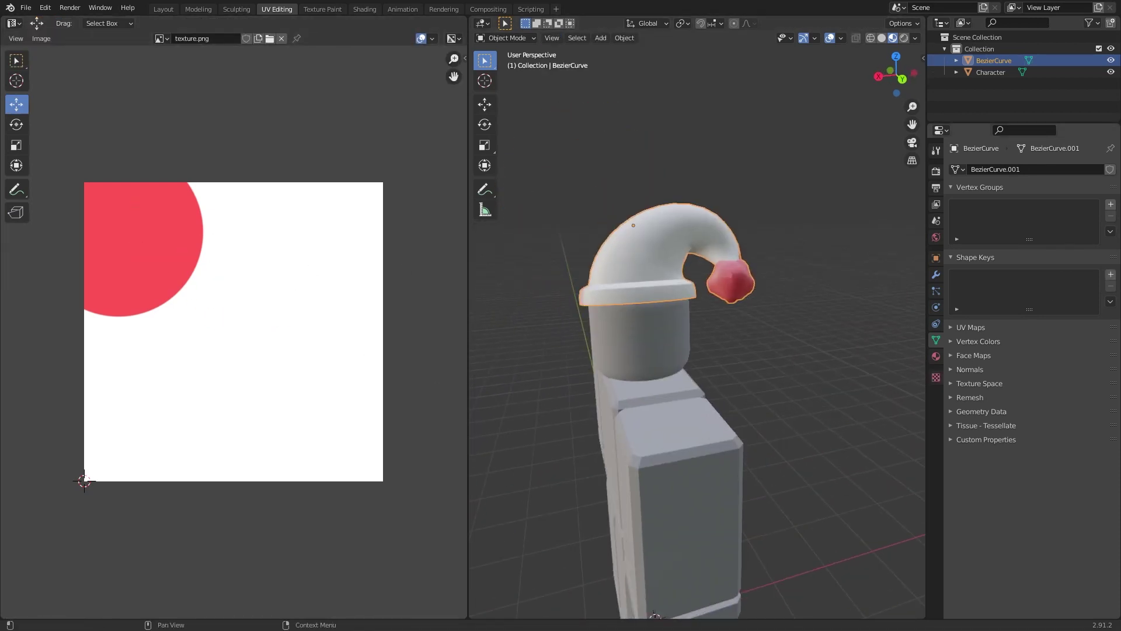
- Move the pom-pom's UV patch to the white upper-right area of the texture
{"action": "middle_click_drag", "start_coordinate": [561, 298], "coordinate": [635, 295]}
{"action": "key", "text": "Tab"}
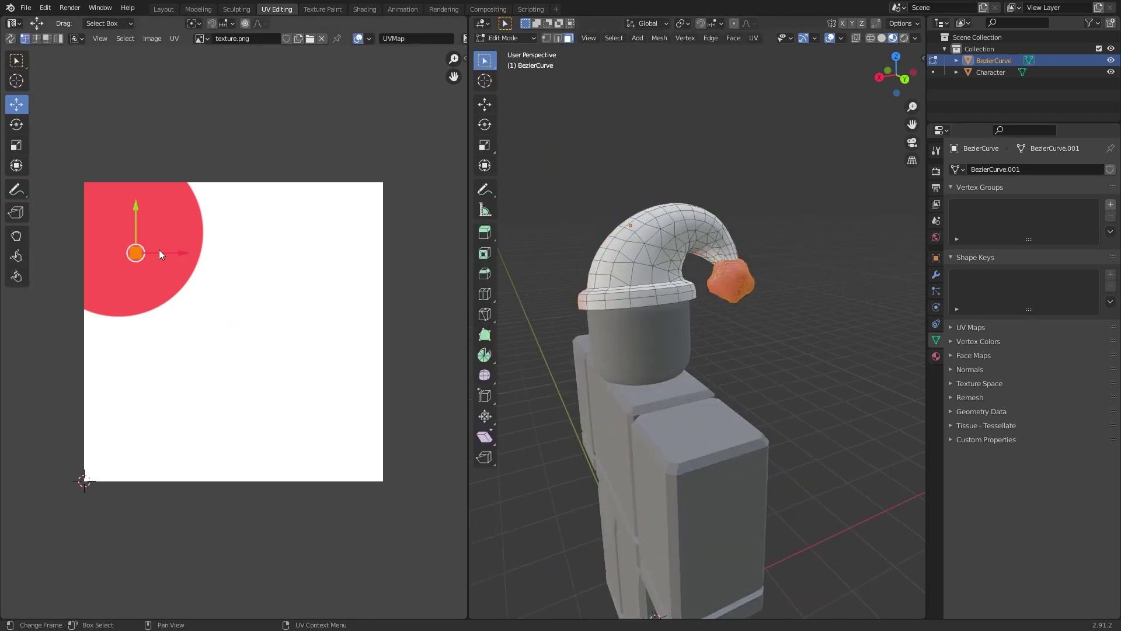
{"action": "key", "text": "g"}
{"action": "left_click", "coordinate": [411, 221]}
- Select the face loops of the hat's brim, shrink their UVs to a tiny patch and move it onto the red area
{"action": "scroll", "coordinate": [594, 255], "scroll_direction": "up", "scroll_amount": 3}
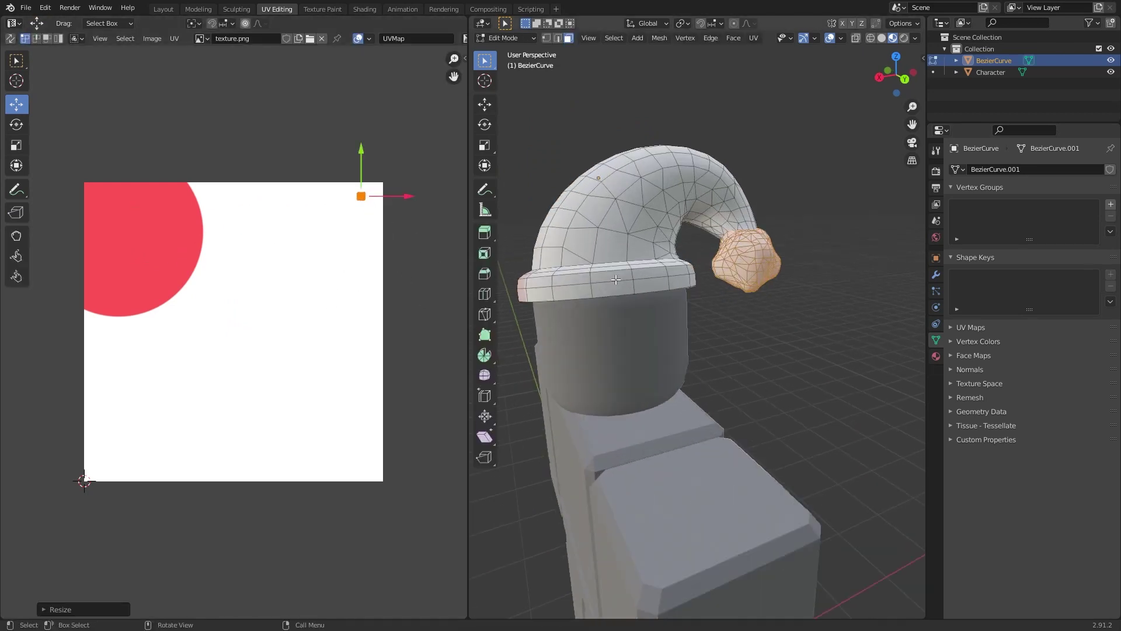
{"action": "left_click", "coordinate": [588, 255], "text": "alt"}
{"action": "middle_click_drag", "start_coordinate": [589, 255], "coordinate": [682, 276]}
{"action": "left_click", "coordinate": [614, 216], "text": "alt+shift"}
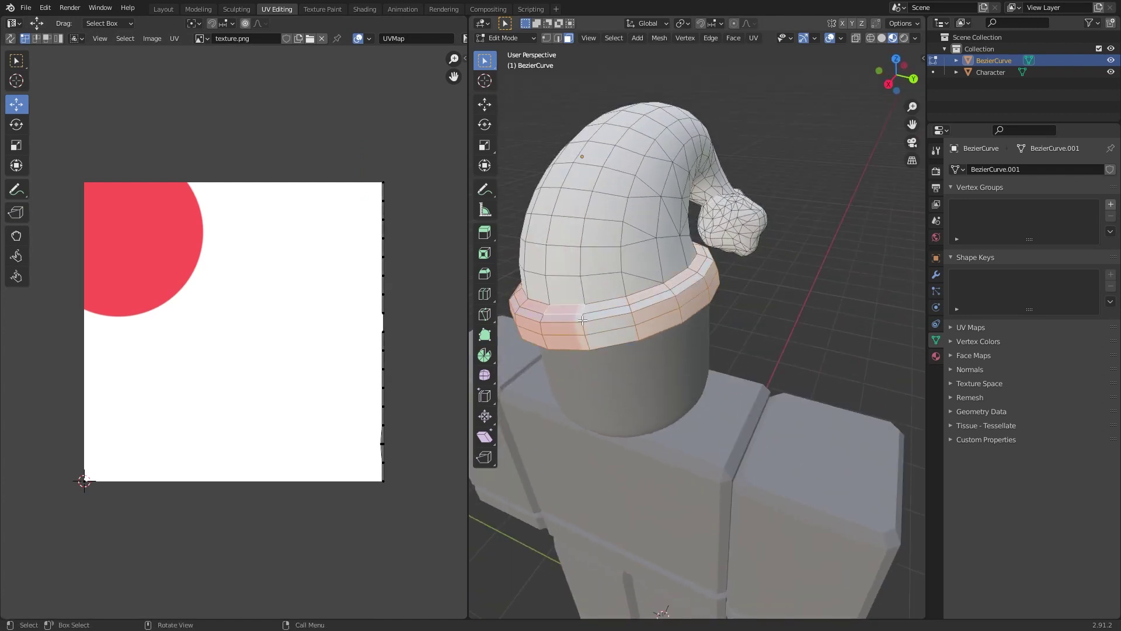
{"action": "key", "text": "s"}
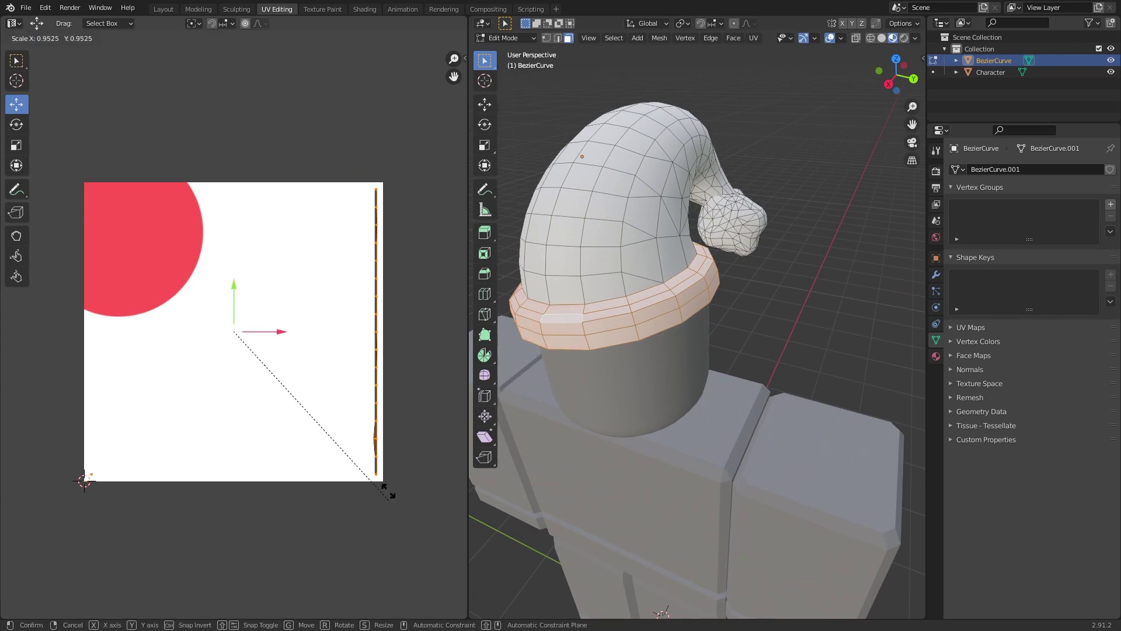
{"action": "left_click", "coordinate": [238, 330]}
{"action": "key", "text": "g"}
{"action": "left_click", "coordinate": [149, 255]}
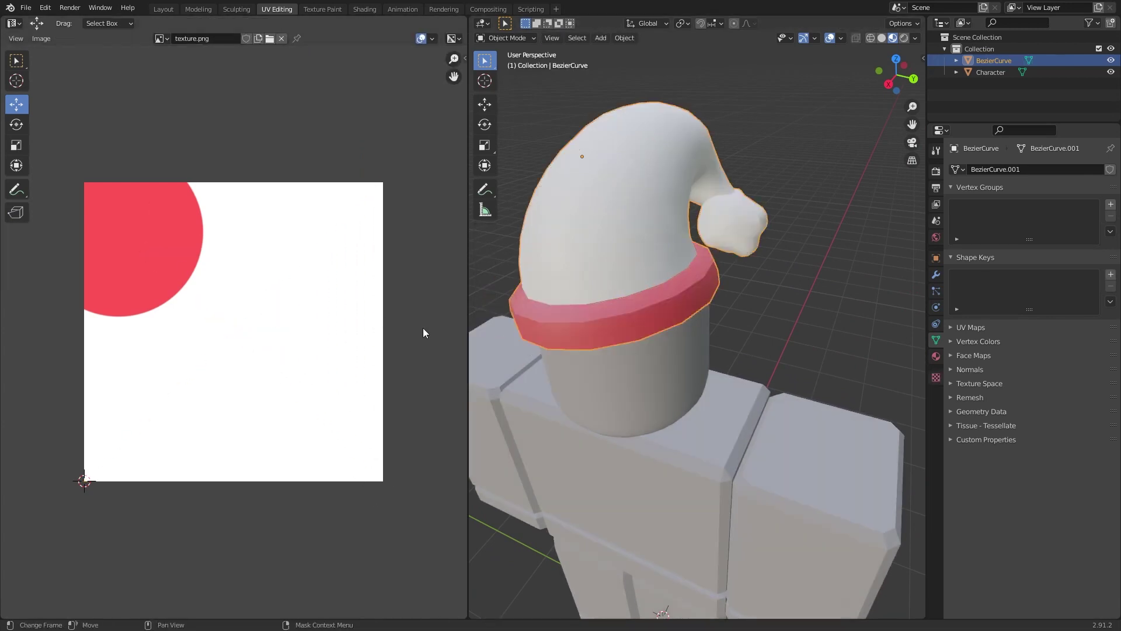
- Move the brim's UV patch onto the white lower part of the texture, about 0.36 across and 0.46 down
{"action": "middle_click_drag", "start_coordinate": [589, 315], "coordinate": [538, 308]}
{"action": "middle_click_drag", "start_coordinate": [695, 333], "coordinate": [723, 340]}
{"action": "key", "text": "g"}
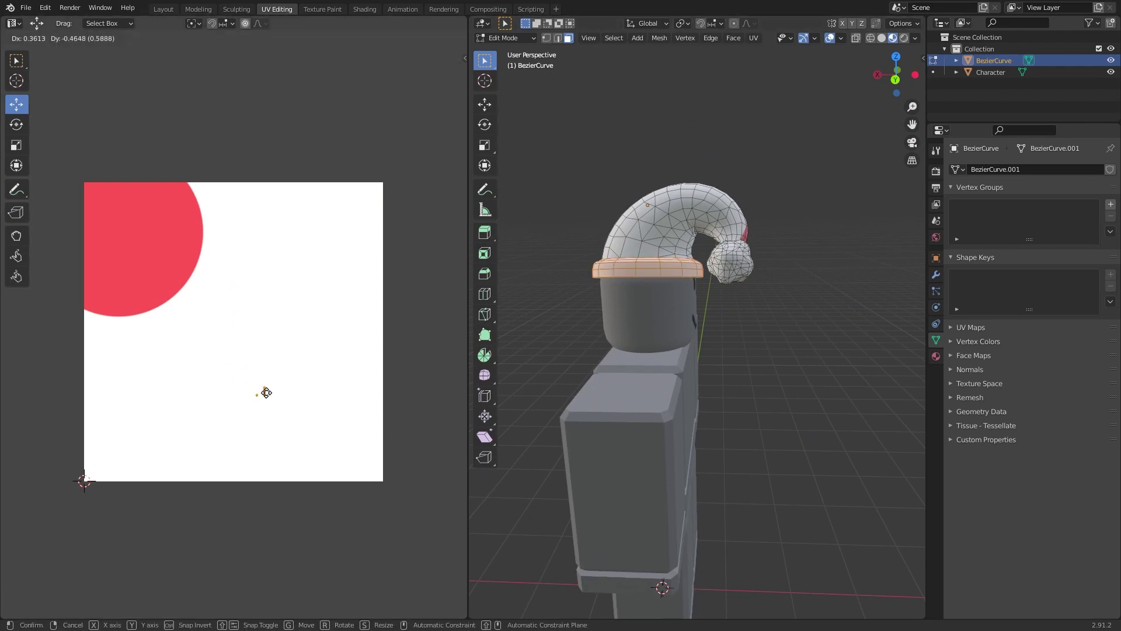
{"action": "left_click", "coordinate": [263, 393]}
- Select all of the hat's faces and box-select the hat body's UVs around the small brim patch
{"action": "key", "text": "a"}
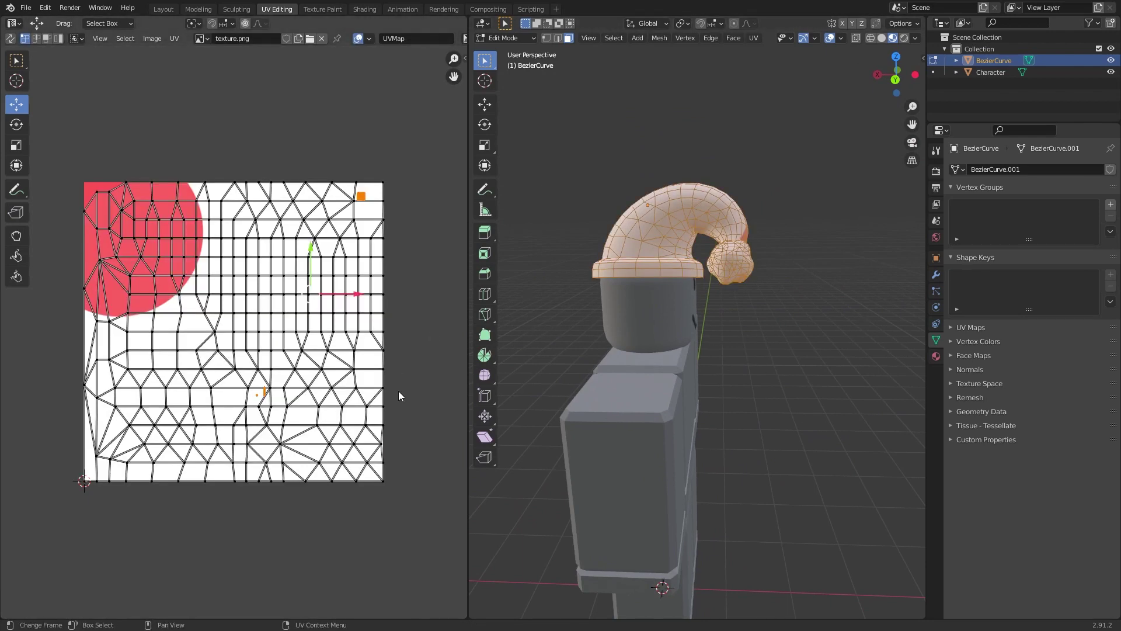
{"action": "scroll", "coordinate": [399, 391], "scroll_direction": "up", "scroll_amount": 3}
{"action": "key", "text": "ctrl+z"}
{"action": "scroll", "coordinate": [321, 436], "scroll_direction": "down", "scroll_amount": 5}
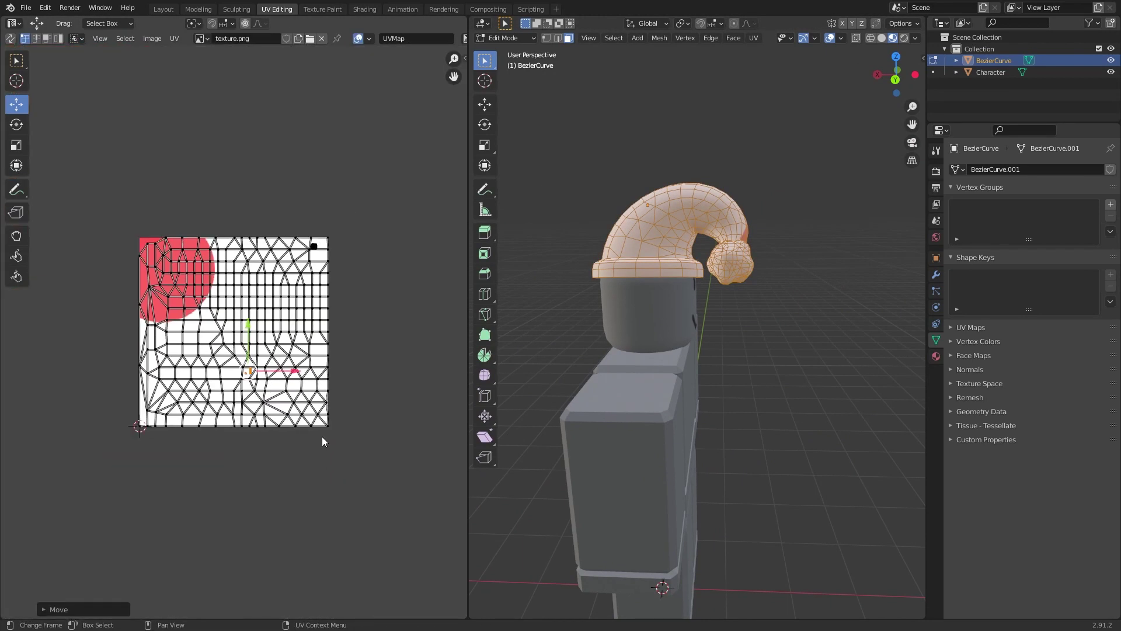
{"action": "scroll", "coordinate": [255, 452], "scroll_direction": "up", "scroll_amount": 2}
{"action": "left_click_drag", "start_coordinate": [381, 523], "coordinate": [265, 304]}
{"action": "scroll", "coordinate": [252, 344], "scroll_direction": "up", "scroll_amount": 3}
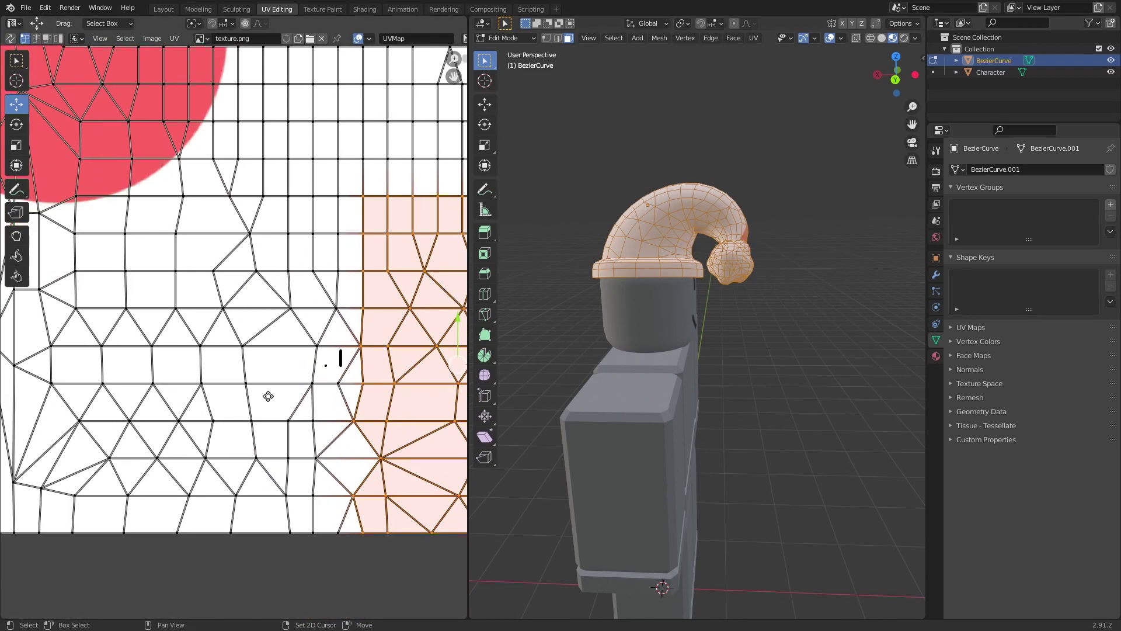
{"action": "middle_click_drag", "start_coordinate": [252, 344], "coordinate": [252, 334]}
{"action": "left_click_drag", "start_coordinate": [384, 449], "coordinate": [113, 247]}
{"action": "middle_click_drag", "start_coordinate": [114, 248], "coordinate": [275, 274]}
{"action": "left_click_drag", "start_coordinate": [357, 456], "coordinate": [109, 242]}
- Add the hat body's remaining UVs to the selection, leaving out the brim and pom-pom patches
{"action": "middle_click_drag", "start_coordinate": [195, 248], "coordinate": [196, 433]}
{"action": "scroll", "coordinate": [201, 274], "scroll_direction": "down", "scroll_amount": 6}
{"action": "left_click_drag", "start_coordinate": [198, 411], "coordinate": [292, 240], "text": "shift"}
{"action": "scroll", "coordinate": [301, 339], "scroll_direction": "up", "scroll_amount": 4}
{"action": "left_click_drag", "start_coordinate": [353, 404], "coordinate": [234, 218], "text": "shift"}
{"action": "middle_click_drag", "start_coordinate": [235, 219], "coordinate": [122, 270]}
{"action": "left_click_drag", "start_coordinate": [381, 577], "coordinate": [230, 242], "text": "shift"}
{"action": "left_click_drag", "start_coordinate": [365, 264], "coordinate": [213, 204], "text": "shift"}
{"action": "left_click_drag", "start_coordinate": [293, 206], "coordinate": [221, 155], "text": "shift"}
{"action": "scroll", "coordinate": [274, 265], "scroll_direction": "up", "scroll_amount": 4}
{"action": "middle_click_drag", "start_coordinate": [274, 265], "coordinate": [219, 364]}
{"action": "left_click_drag", "start_coordinate": [291, 126], "coordinate": [312, 153], "text": "shift"}
- Shrink the hat body's UVs to a tiny patch, move it onto the red circle of the texture, and leave Edit Mode
{"action": "scroll", "coordinate": [298, 331], "scroll_direction": "down", "scroll_amount": 10}
{"action": "middle_click_drag", "start_coordinate": [218, 451], "coordinate": [339, 431]}
{"action": "key", "text": "s"}
{"action": "left_click", "coordinate": [271, 338]}
{"action": "key", "text": "g"}
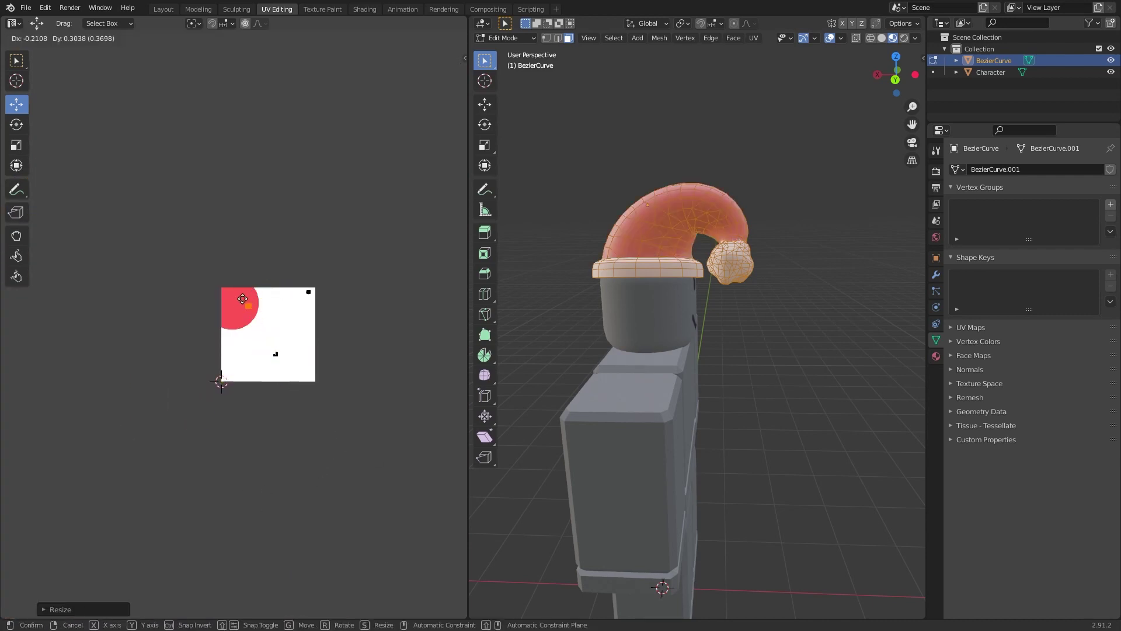
{"action": "left_click", "coordinate": [244, 301]}
{"action": "key", "text": "Tab"}
- Show the material preview in the Layout workspace and rotate the hat 190° about the Z axis
{"action": "middle_click_drag", "start_coordinate": [741, 282], "coordinate": [631, 333]}
{"action": "left_click", "coordinate": [160, 9]}
{"action": "mouse_move", "coordinate": [572, 398]}
{"action": "middle_mouse_down"}
{"action": "mouse_move", "coordinate": [393, 350]}
{"action": "mouse_move", "coordinate": [409, 356]}
{"action": "middle_mouse_up"}
{"action": "left_click", "coordinate": [894, 38]}
{"action": "middle_click_drag", "start_coordinate": [584, 292], "coordinate": [514, 362]}
{"action": "middle_click_drag", "start_coordinate": [555, 339], "coordinate": [661, 309]}
{"action": "key", "text": "r"}
{"action": "left_click", "coordinate": [350, 186]}
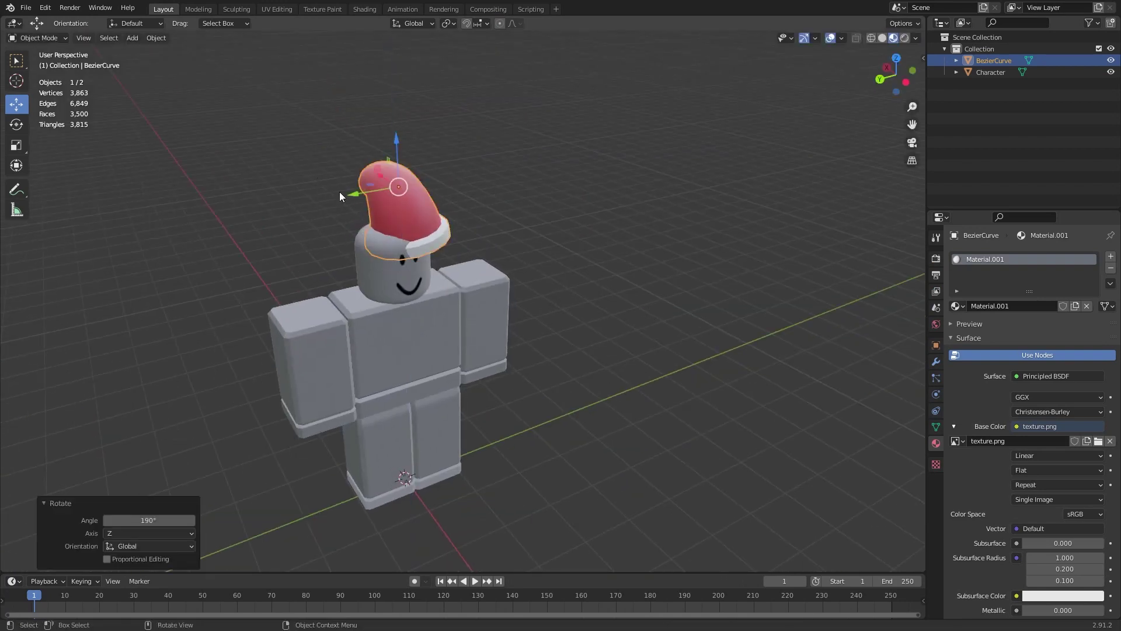
- Shift the hat slightly so that it sits properly on the character's head
{"action": "key", "text": "g"}
{"action": "left_click_drag", "start_coordinate": [362, 189], "coordinate": [359, 191]}
{"action": "middle_click_drag", "start_coordinate": [485, 339], "coordinate": [561, 321]}
{"action": "scroll", "coordinate": [415, 241], "scroll_direction": "down", "scroll_amount": 1}
{"action": "scroll", "coordinate": [388, 243], "scroll_direction": "up", "scroll_amount": 2}
- Select the edge loop where the brim meets the hat body, rescale it and shift it along the Z axis
{"action": "key", "text": "Tab"}
{"action": "scroll", "coordinate": [418, 263], "scroll_direction": "up", "scroll_amount": 2}
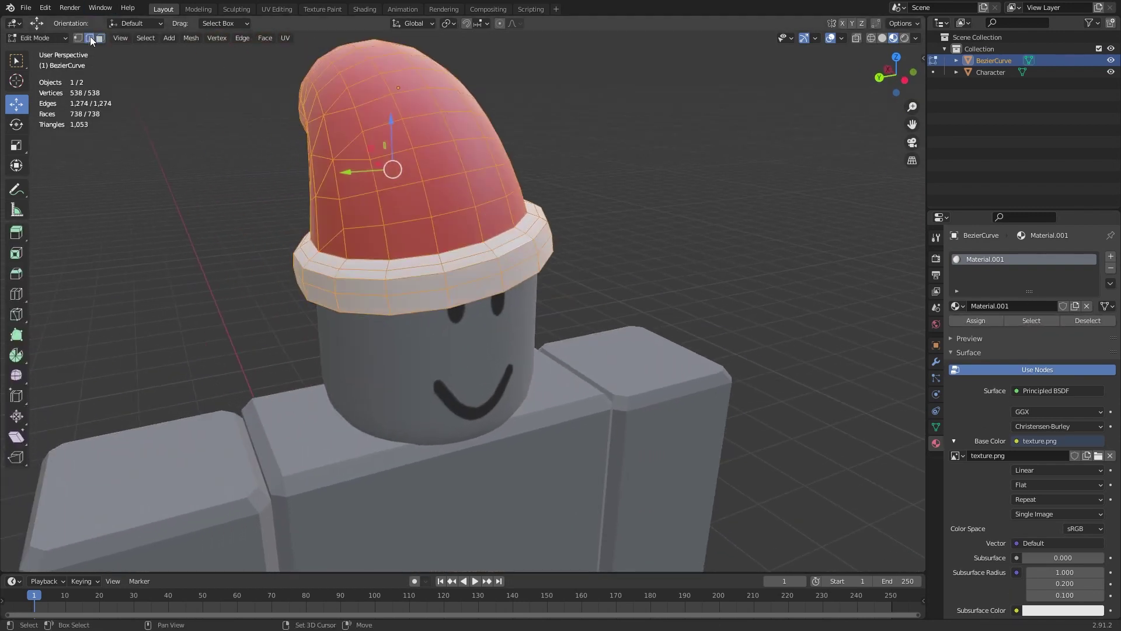
{"action": "left_click", "coordinate": [406, 271], "text": "alt"}
{"action": "key", "text": "s"}
{"action": "left_click", "coordinate": [540, 292]}
{"action": "key", "text": "g"}
{"action": "key", "text": "z"}
{"action": "left_click", "coordinate": [593, 268]}
{"action": "key", "text": "s"}
{"action": "left_click", "coordinate": [594, 268]}
{"action": "key", "text": "Tab"}
- Export only the selected hat as a Wavefront file named SantaHat.obj in the Documents folder
{"action": "middle_click_drag", "start_coordinate": [758, 361], "coordinate": [476, 274]}
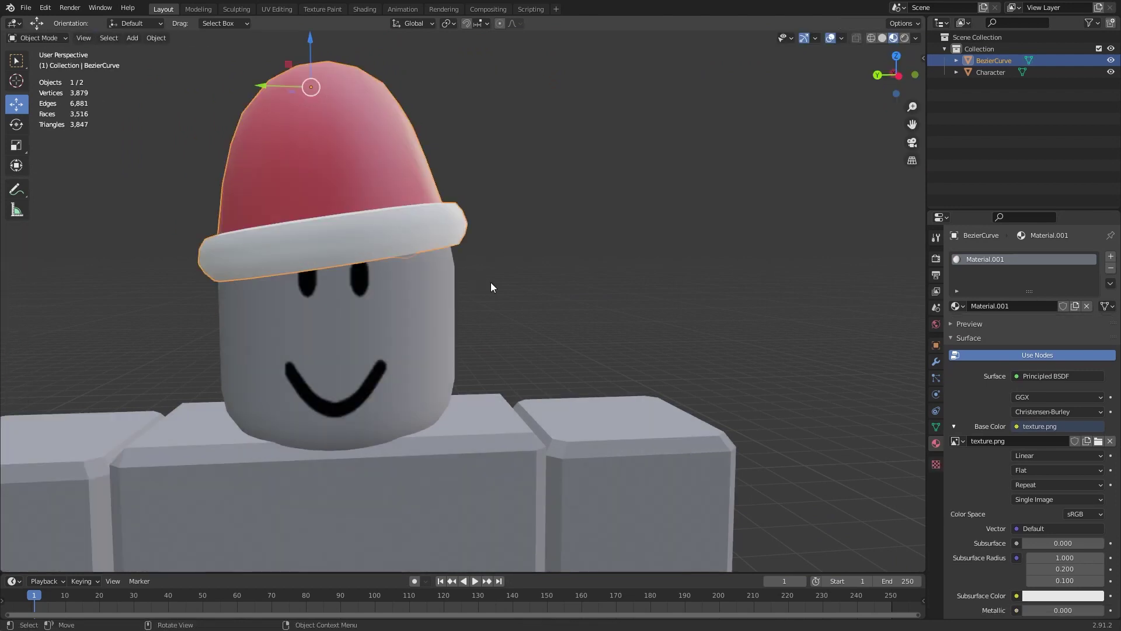
{"action": "scroll", "coordinate": [490, 287], "scroll_direction": "down", "scroll_amount": 5}
{"action": "middle_click_drag", "start_coordinate": [632, 321], "coordinate": [530, 314]}
{"action": "left_click", "coordinate": [25, 8]}
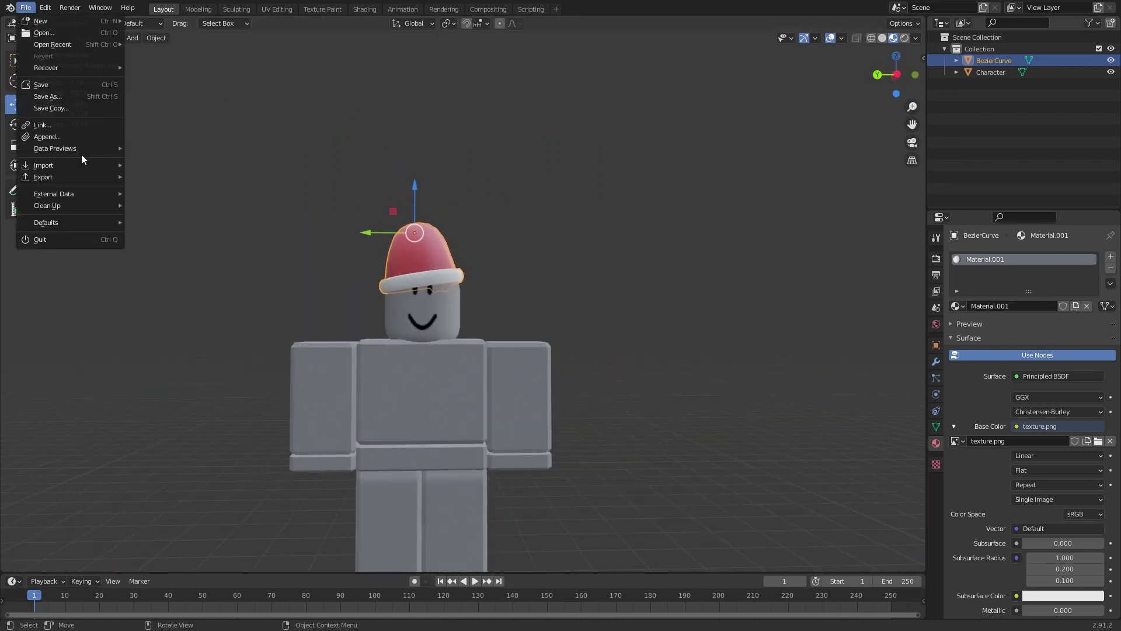
{"action": "mouse_move", "coordinate": [59, 179]}
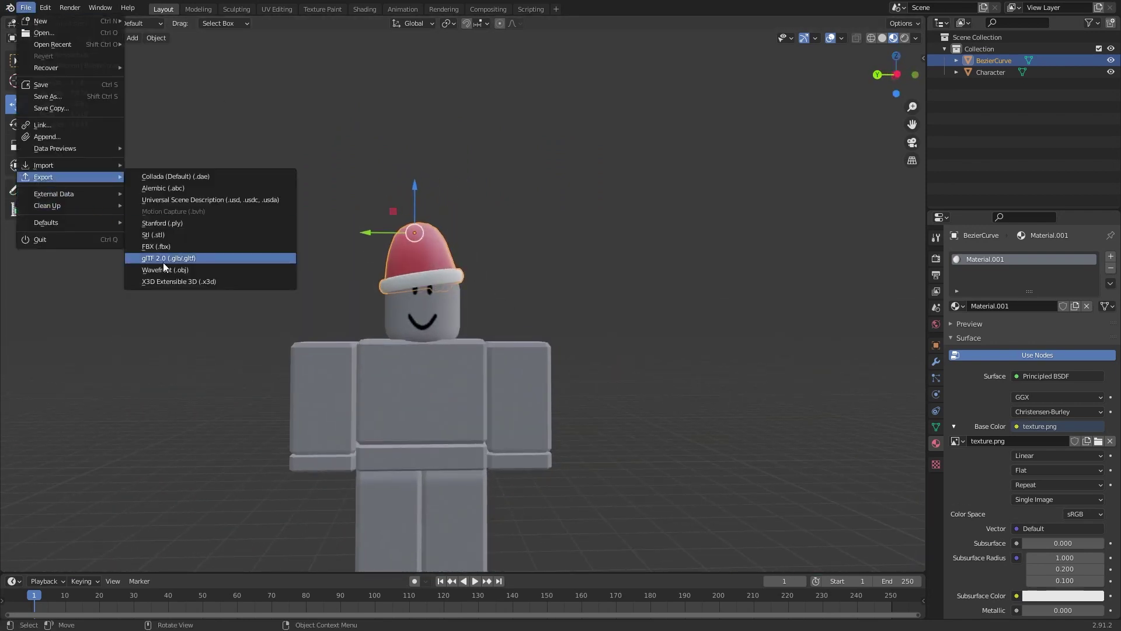
{"action": "left_click", "coordinate": [198, 270]}
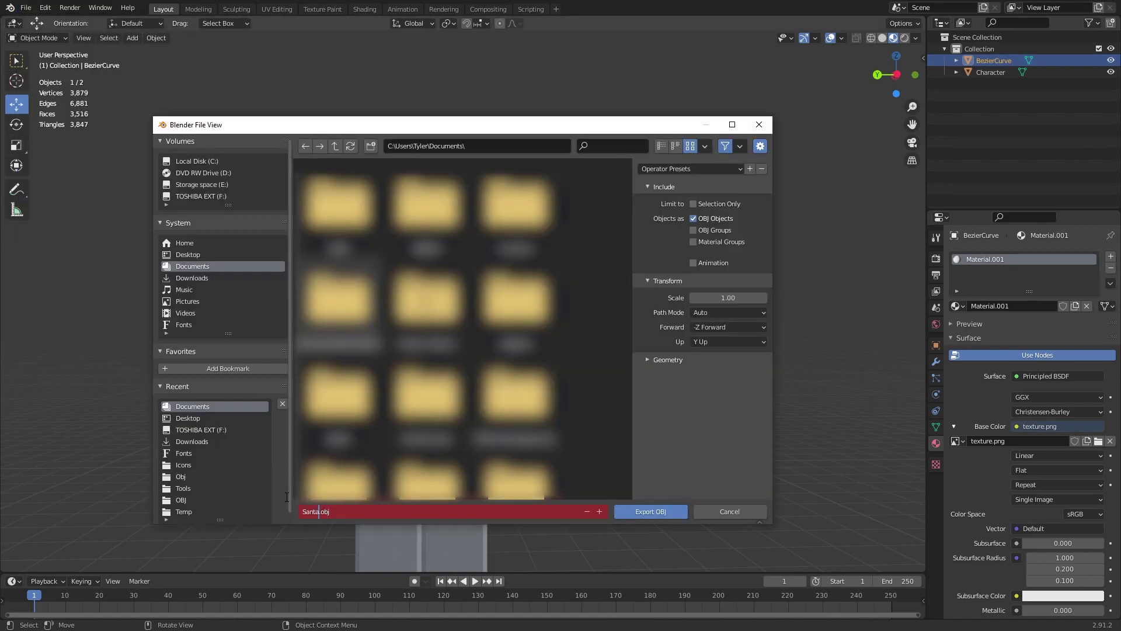
{"action": "left_click", "coordinate": [695, 205]}
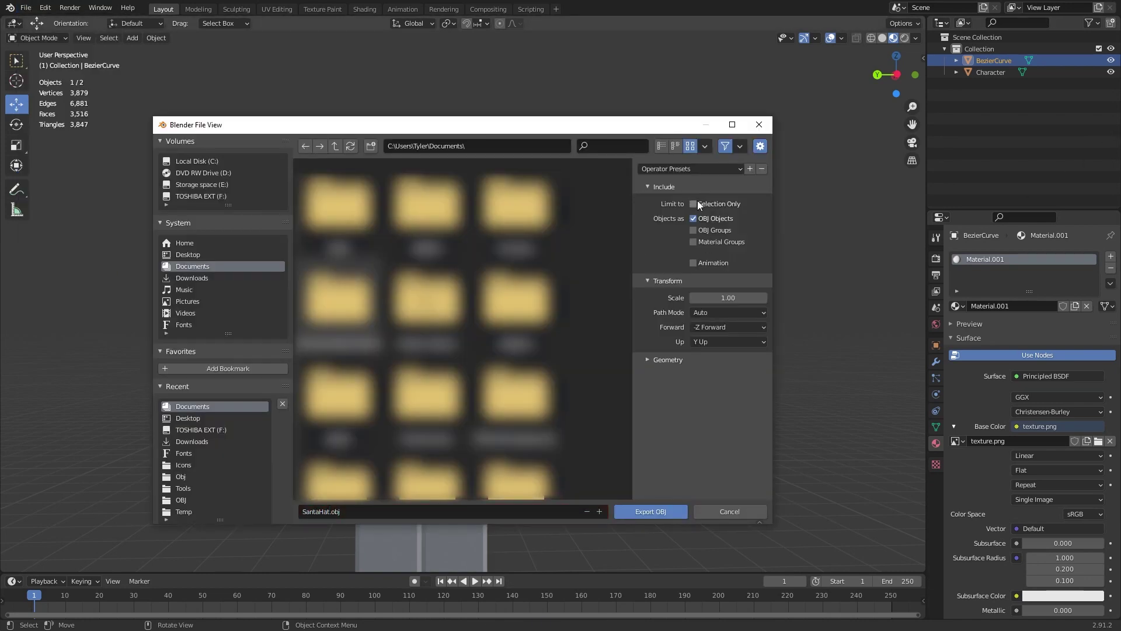
{"action": "left_click", "coordinate": [665, 512]}
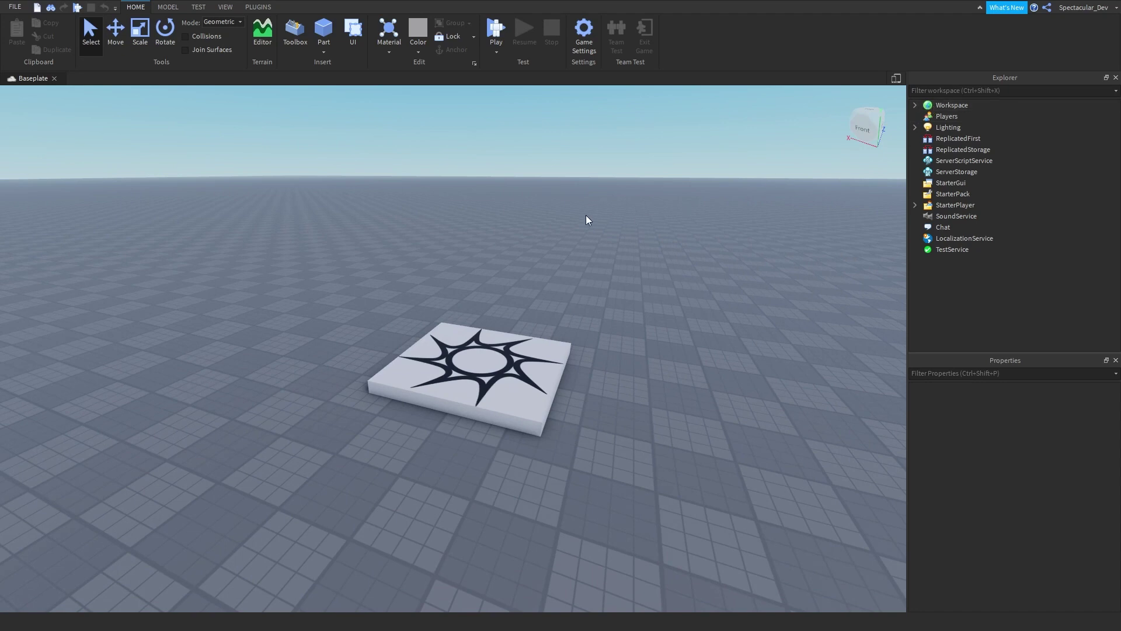
- Switch to Roblox Studio and insert a MeshPart into the Workspace
{"action": "left_click", "coordinate": [976, 106]}
{"action": "type", "text": "mes"}
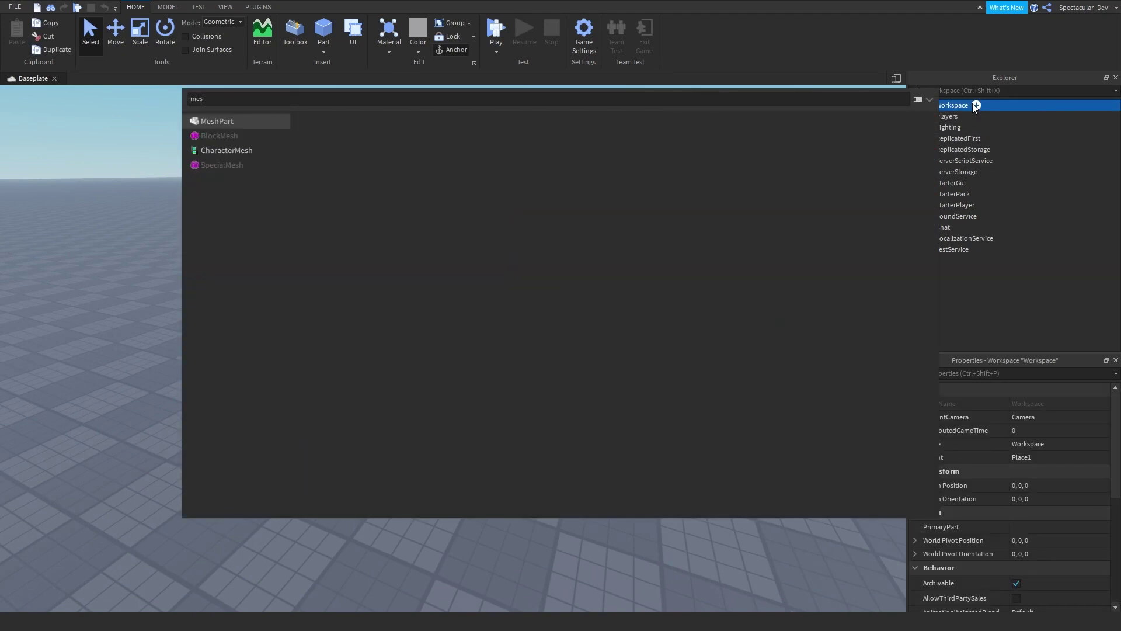
{"action": "key", "text": "Return"}
{"action": "left_click", "coordinate": [948, 153]}
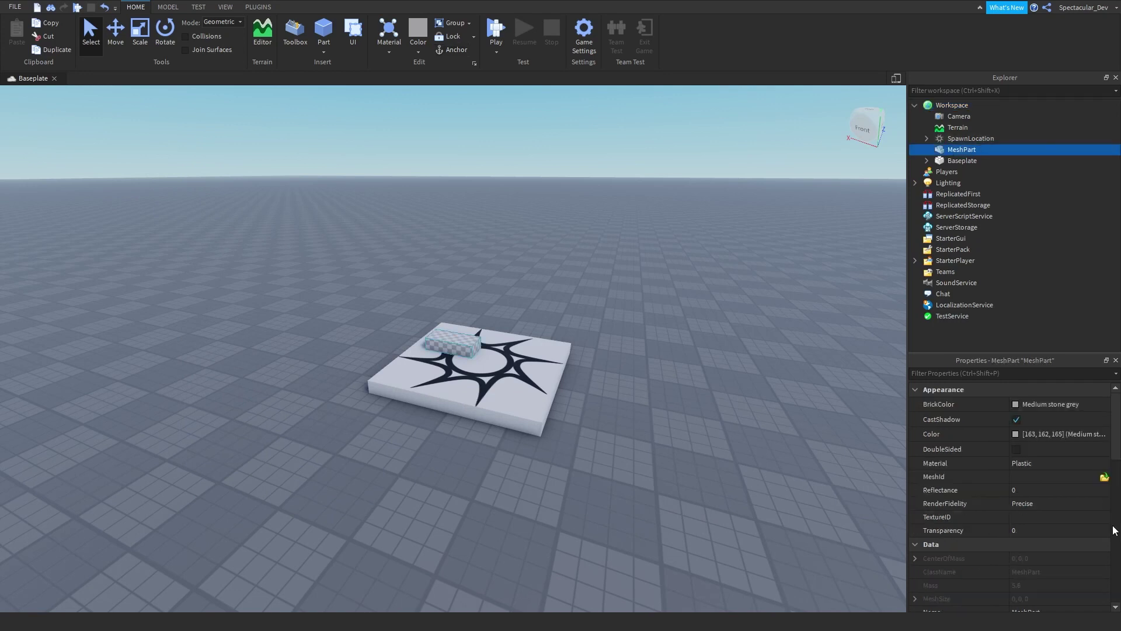
- Load SantaHat.obj as the MeshPart's mesh, declining to move it to the location stored in the file
{"action": "scroll", "coordinate": [1111, 477], "scroll_direction": "down", "scroll_amount": 5}
{"action": "scroll", "coordinate": [1107, 476], "scroll_direction": "up", "scroll_amount": 4}
{"action": "left_click", "coordinate": [1104, 459]}
{"action": "type", "text": "Santa"}
{"action": "left_click", "coordinate": [175, 297]}
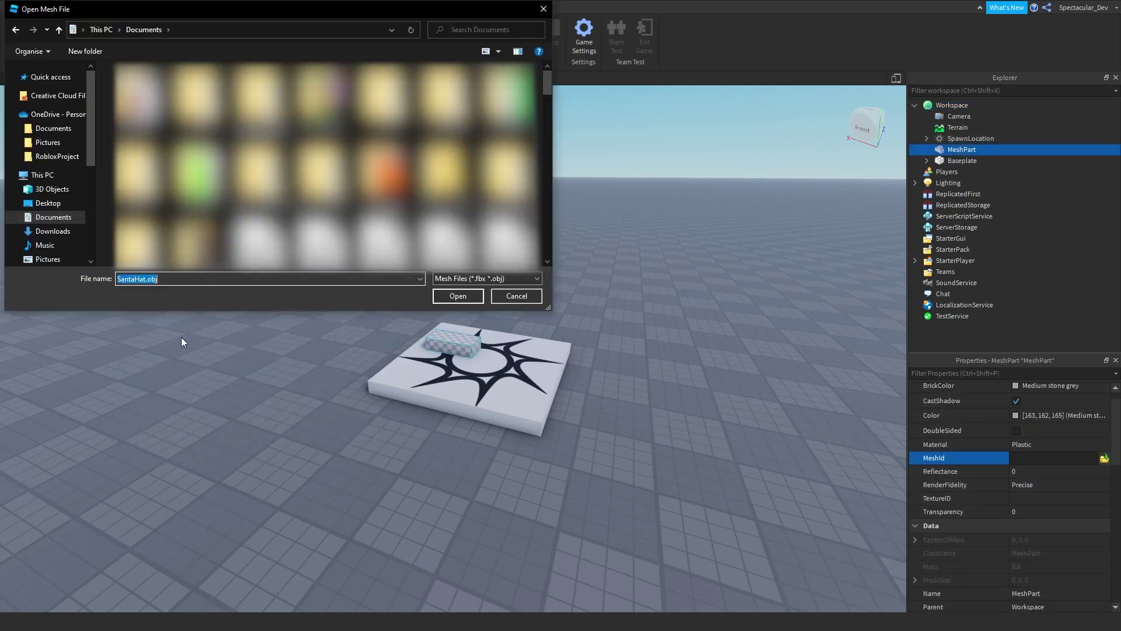
{"action": "left_click", "coordinate": [457, 295]}
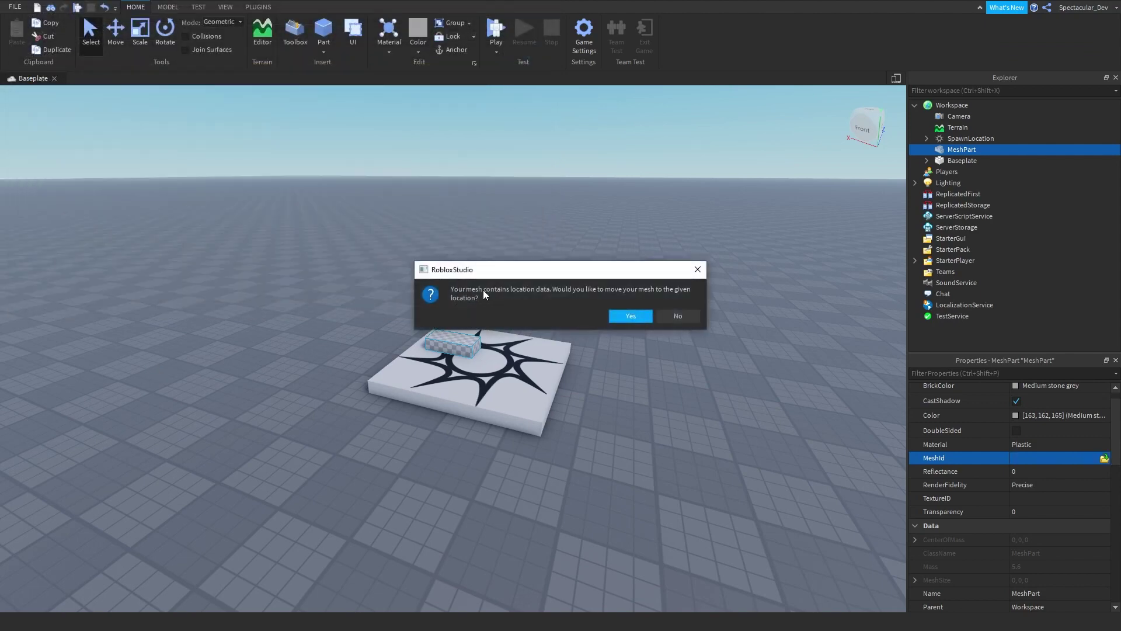
{"action": "left_click", "coordinate": [677, 316]}
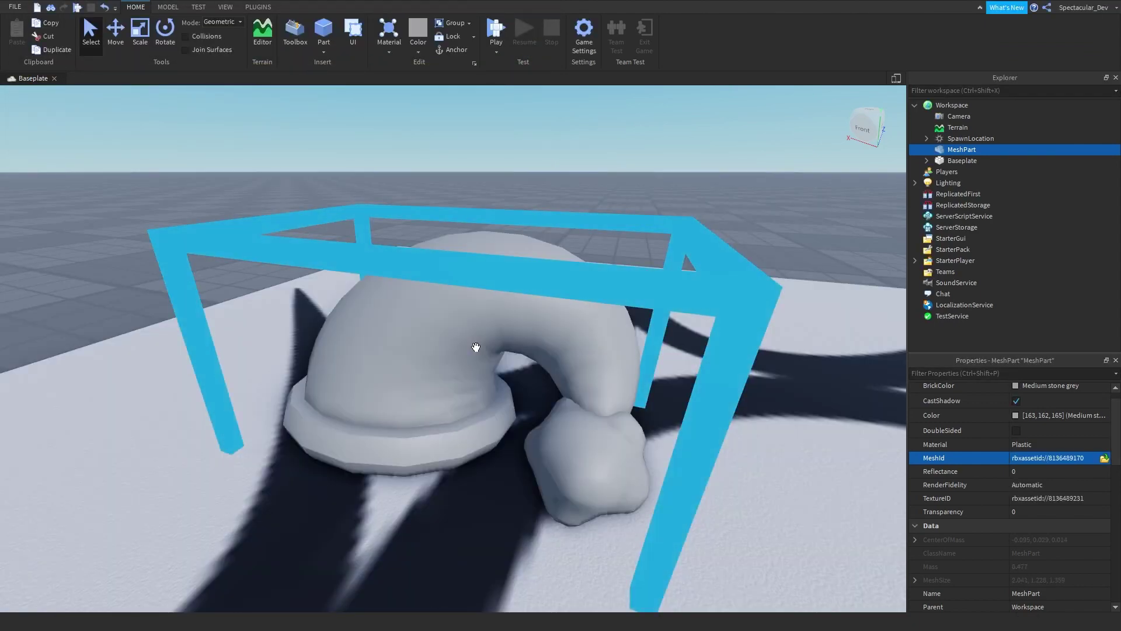
{"action": "right_click_drag", "start_coordinate": [476, 347], "coordinate": [466, 377]}
{"action": "scroll", "coordinate": [455, 354], "scroll_direction": "down", "scroll_amount": 8}
{"action": "left_click_drag", "start_coordinate": [465, 377], "coordinate": [498, 354]}
{"action": "left_click", "coordinate": [538, 380]}
{"action": "scroll", "coordinate": [535, 385], "scroll_direction": "up", "scroll_amount": 4}
{"action": "right_click_drag", "start_coordinate": [534, 388], "coordinate": [491, 351]}
{"action": "scroll", "coordinate": [530, 392], "scroll_direction": "down", "scroll_amount": 4}
{"action": "key", "text": "ctrl+z"}
{"action": "key", "text": "ctrl+z"}
{"action": "key", "text": "ctrl+z"}
- Move the hat off the spawn platform onto the baseplate beside it and deselect it
{"action": "scroll", "coordinate": [492, 365], "scroll_direction": "up", "scroll_amount": 3}
{"action": "key", "text": "a"}
{"action": "left_click_drag", "start_coordinate": [415, 376], "coordinate": [363, 322]}
{"action": "left_click", "coordinate": [388, 257]}
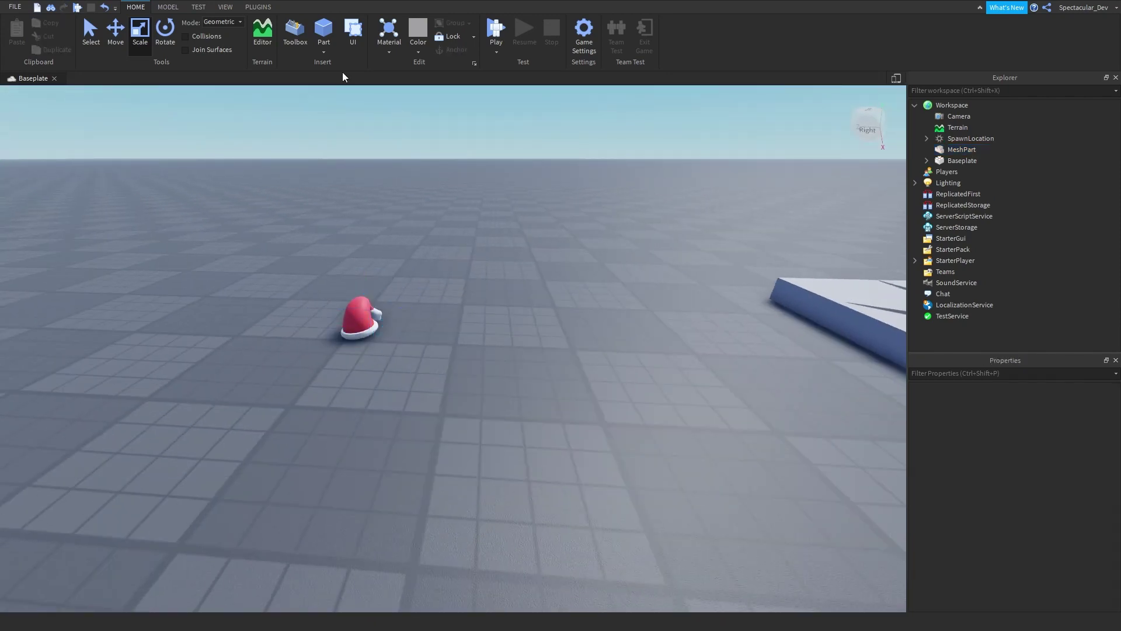
- Build a blocky dummy character rig near the hat with the Rig Builder
{"action": "left_click", "coordinate": [257, 7]}
{"action": "left_click", "coordinate": [443, 46]}
{"action": "left_click", "coordinate": [441, 318]}
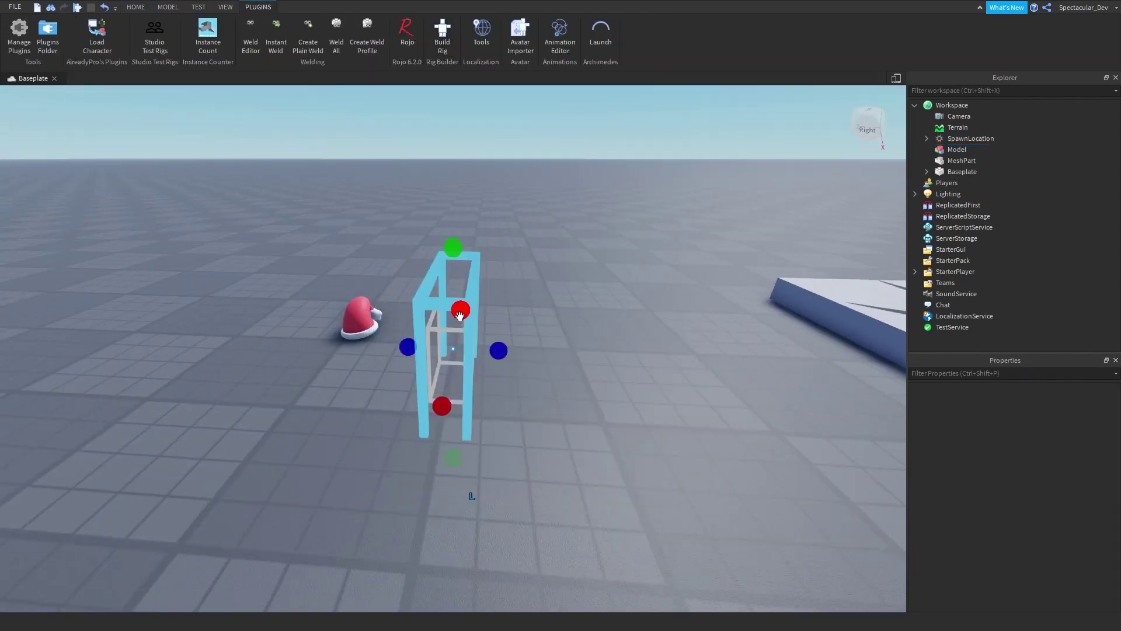
- Try placing the hat on the dummy's head and fine-tuning its sideways and vertical position with the Move tool
{"action": "left_click_drag", "start_coordinate": [364, 316], "coordinate": [466, 194]}
{"action": "key", "text": "a"}
{"action": "right_click_drag", "start_coordinate": [466, 194], "coordinate": [472, 202]}
{"action": "key", "text": "w"}
{"action": "left_click", "coordinate": [135, 7]}
{"action": "left_click", "coordinate": [115, 29]}
{"action": "left_click_drag", "start_coordinate": [438, 315], "coordinate": [423, 314]}
{"action": "left_click_drag", "start_coordinate": [477, 252], "coordinate": [477, 270]}
{"action": "right_click_drag", "start_coordinate": [477, 270], "coordinate": [401, 305]}
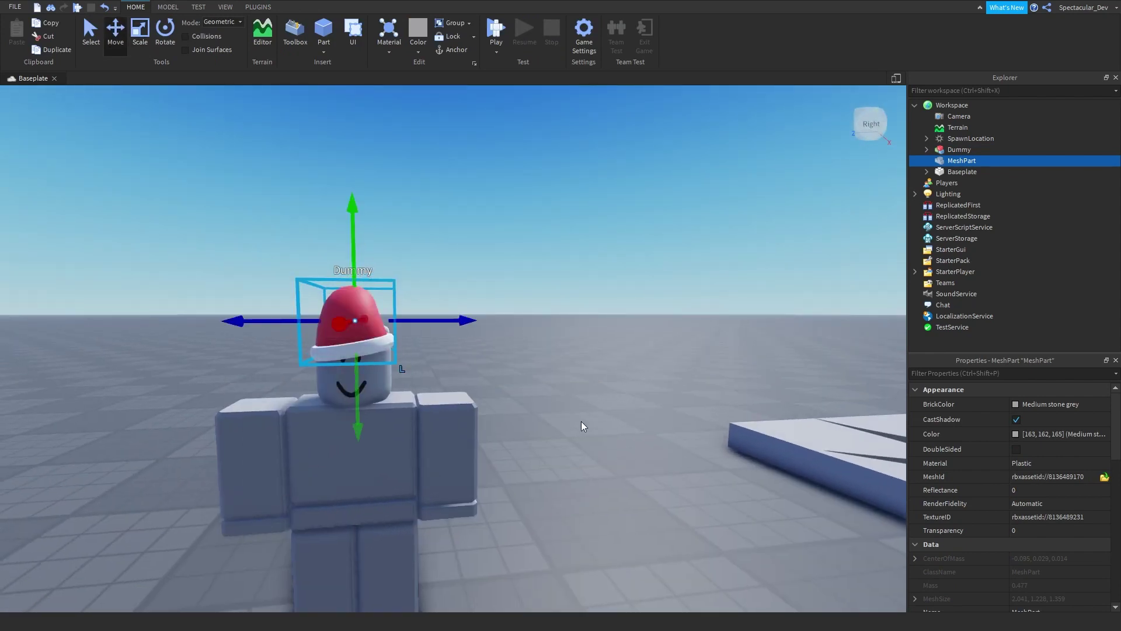
- Undo the hat's placement on the dummy, returning it to the ground beside the rig
{"action": "scroll", "coordinate": [581, 421], "scroll_direction": "down", "scroll_amount": 3}
{"action": "right_click_drag", "start_coordinate": [580, 422], "coordinate": [562, 416]}
{"action": "key", "text": "ctrl+z"}
{"action": "key", "text": "ctrl+z"}
{"action": "key", "text": "ctrl+z"}
{"action": "key", "text": "ctrl+z"}
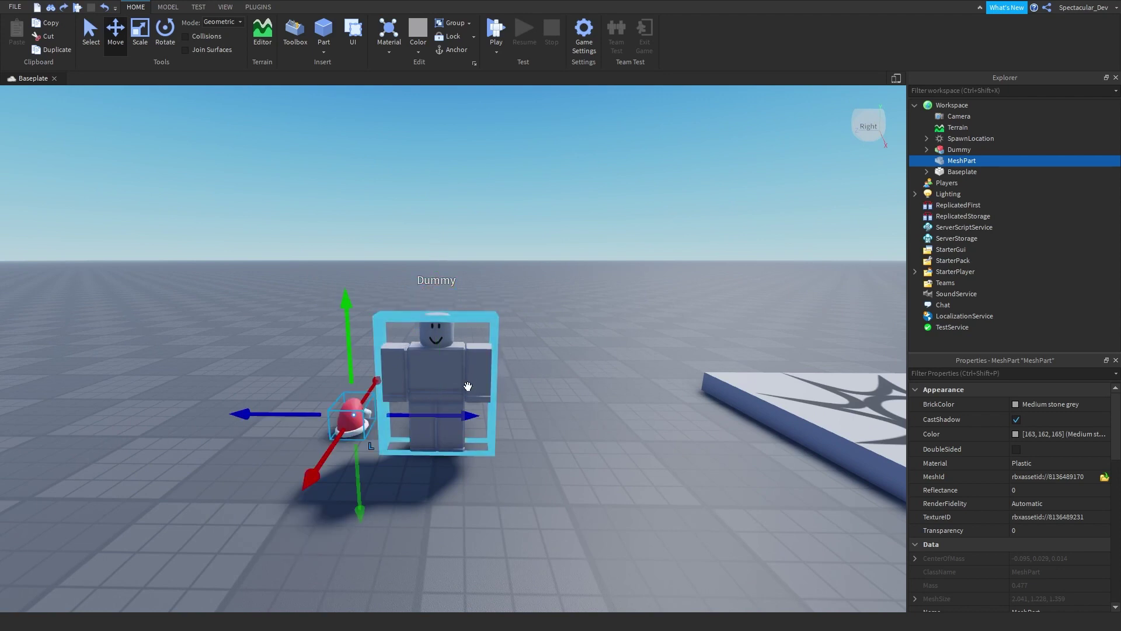
- Turn off the hat's CastShadow and set its material to SmoothPlastic
{"action": "key", "text": "f"}
{"action": "left_click", "coordinate": [1016, 419]}
{"action": "left_click", "coordinate": [1035, 465]}
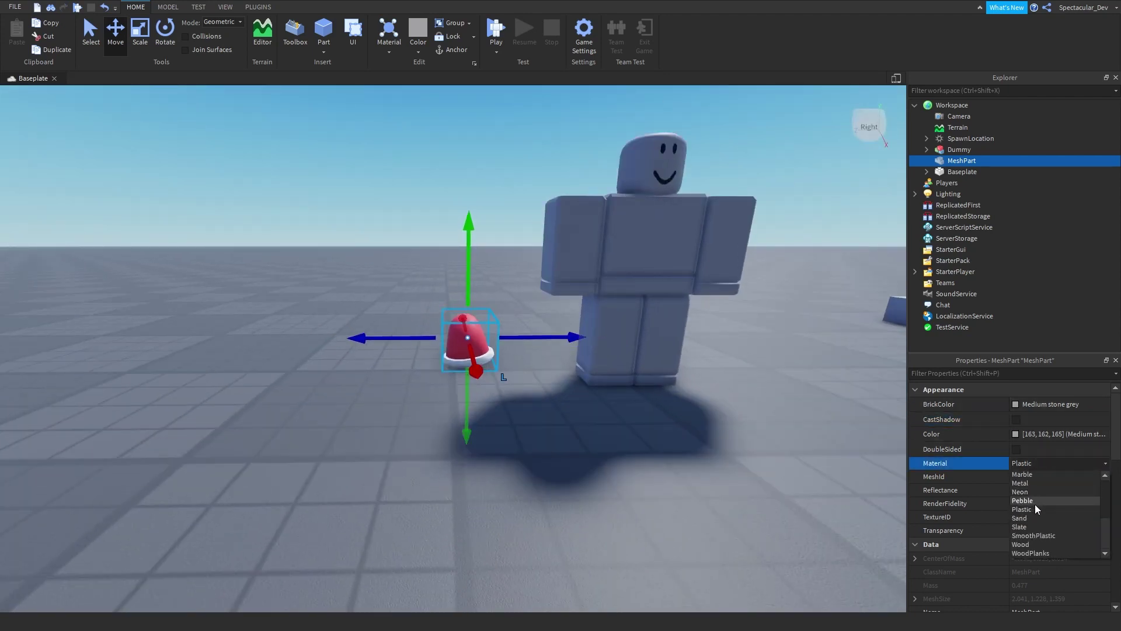
{"action": "left_click", "coordinate": [1035, 503]}
{"action": "left_click", "coordinate": [1039, 463]}
{"action": "left_click", "coordinate": [1045, 536]}
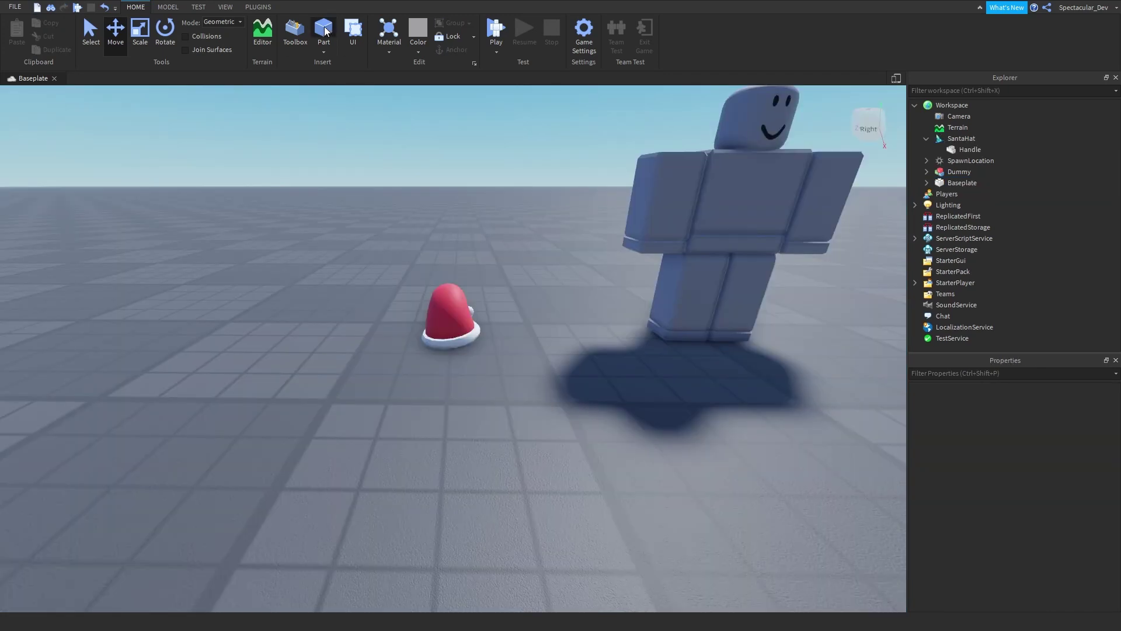
- Insert a block part next to the hat and turn off its CastShadow and CanCollide
{"action": "left_click", "coordinate": [324, 29]}
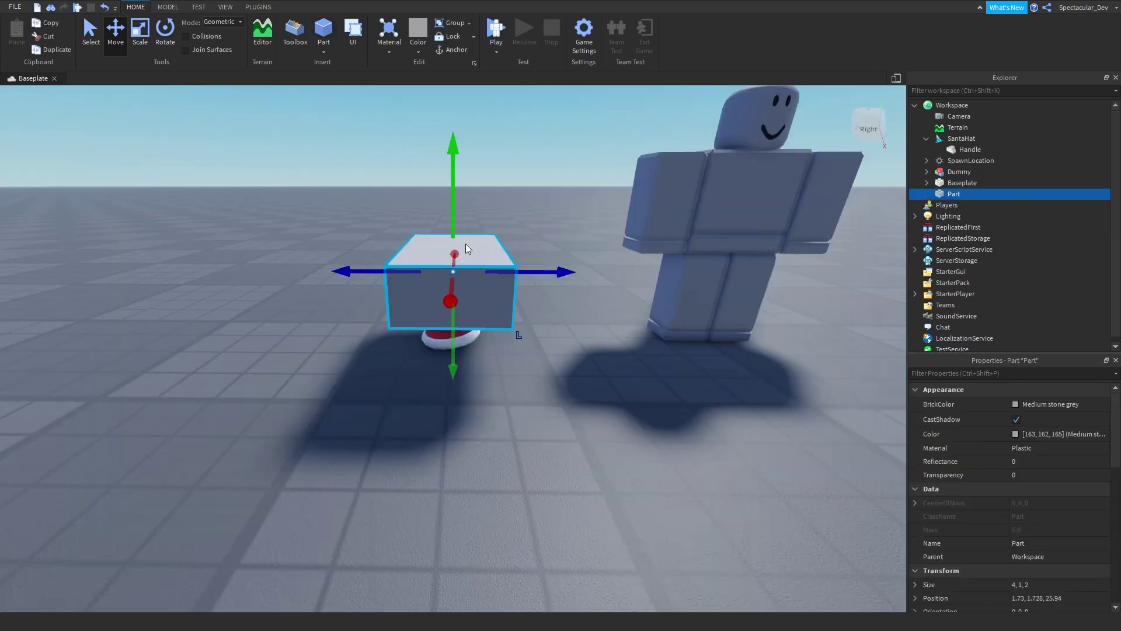
{"action": "left_click", "coordinate": [1016, 420]}
{"action": "left_click", "coordinate": [1045, 446]}
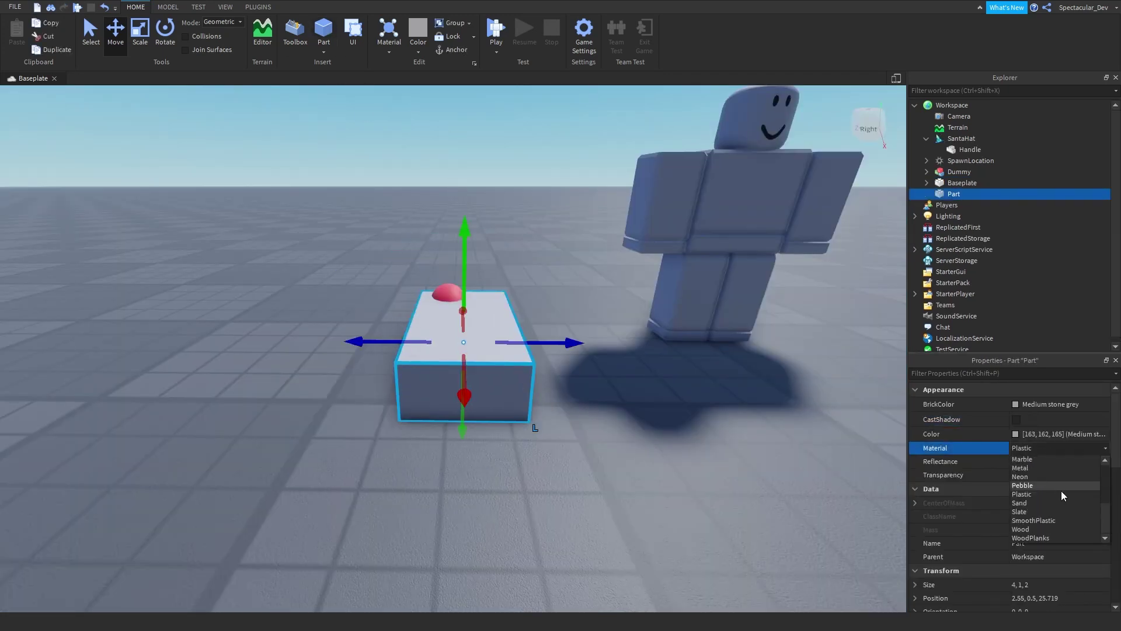
{"action": "scroll", "coordinate": [1057, 514], "scroll_direction": "down", "scroll_amount": 8}
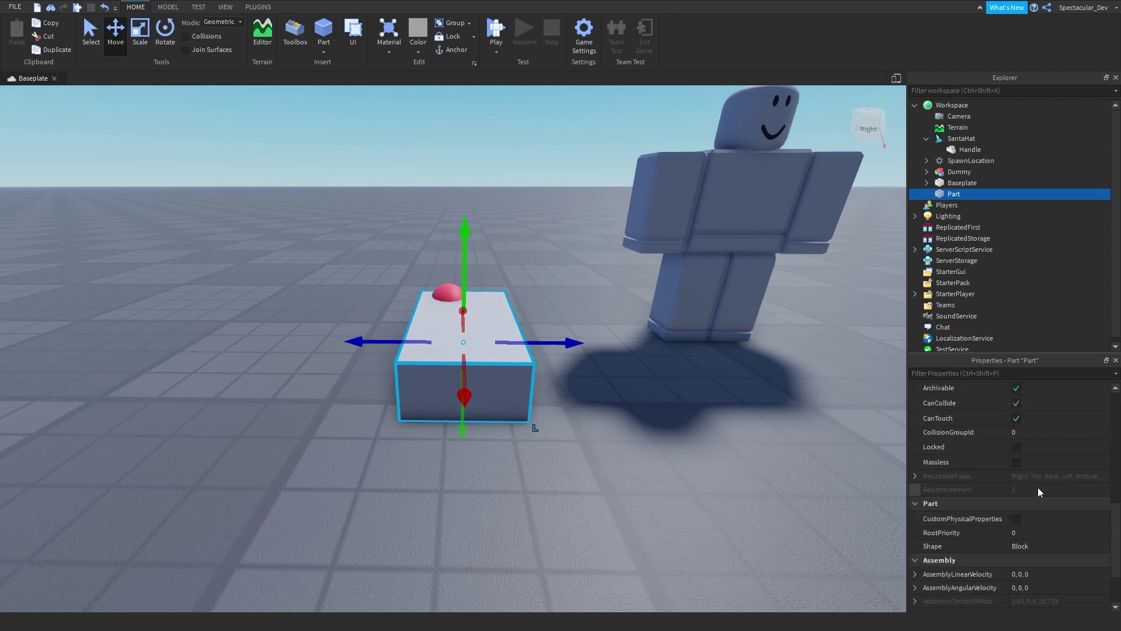
{"action": "scroll", "coordinate": [1038, 487], "scroll_direction": "down", "scroll_amount": 1}
{"action": "scroll", "coordinate": [1039, 502], "scroll_direction": "up", "scroll_amount": 4}
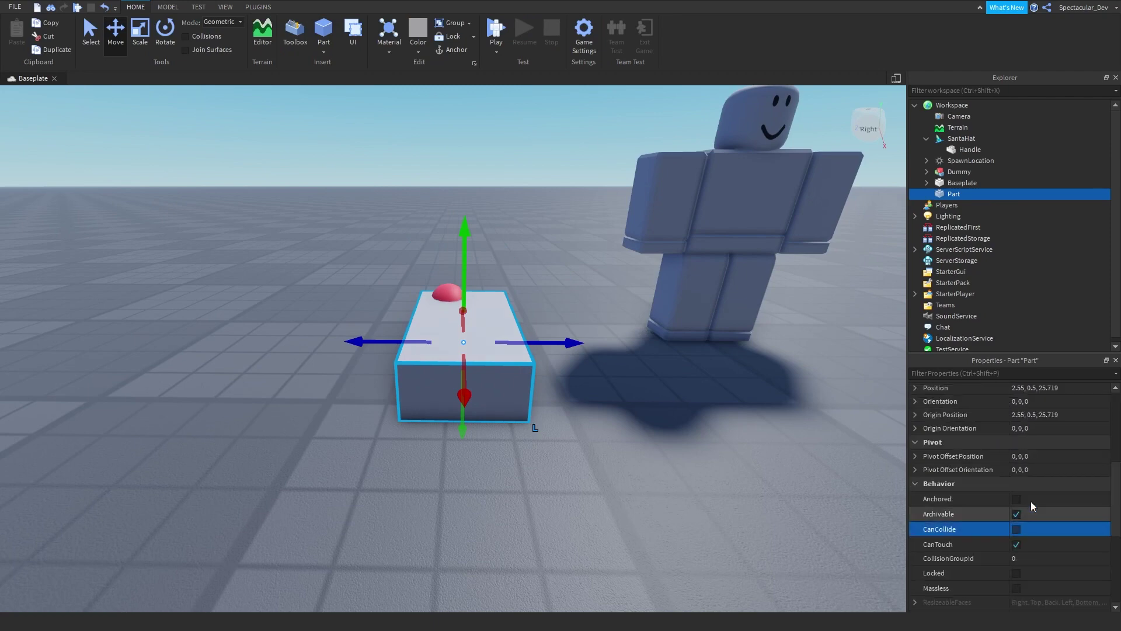
- Find the block part's Size property and set its dimensions to 1, 1, 1
{"action": "right_click_drag", "start_coordinate": [432, 259], "coordinate": [374, 201]}
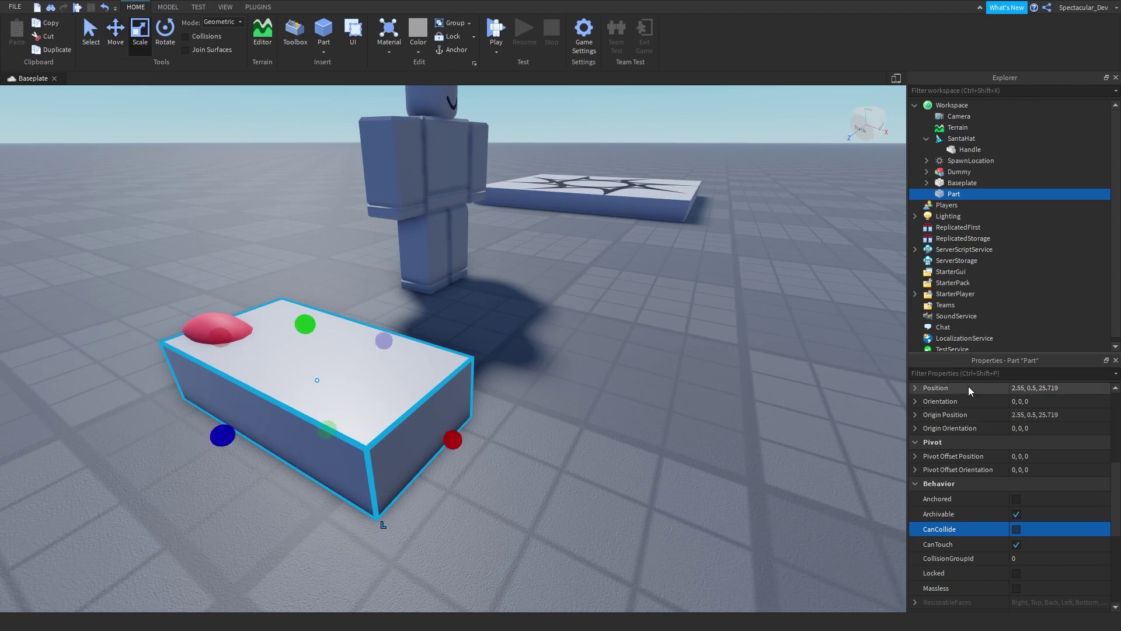
{"action": "type", "text": "siz"}
{"action": "left_click", "coordinate": [915, 404]}
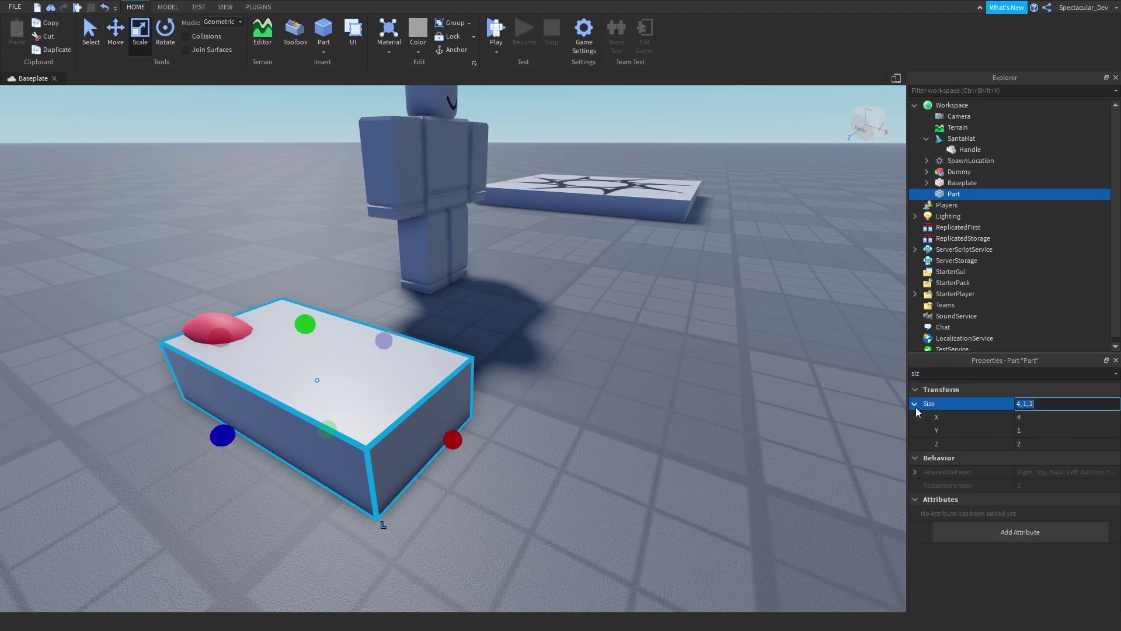
{"action": "type", "text": "1"}
{"action": "left_click", "coordinate": [1036, 439]}
{"action": "type", "text": "1"}
{"action": "key", "text": "Return"}
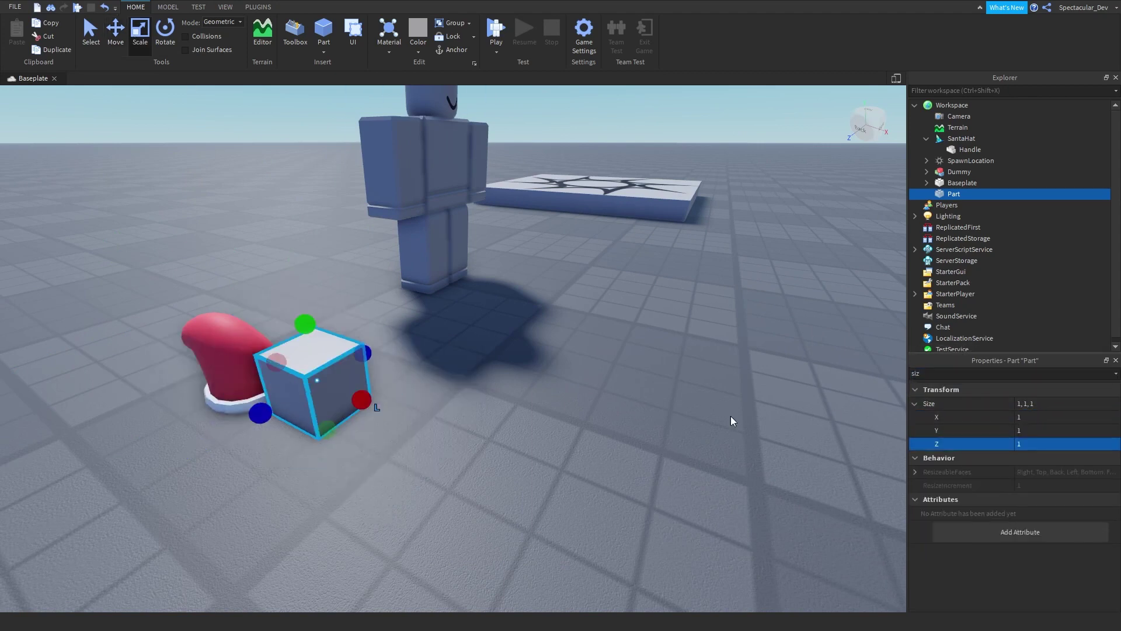
- Set the block part's X, Y and Z size to 0.2 each
{"action": "left_click", "coordinate": [1044, 430]}
{"action": "type", "text": "0.2"}
{"action": "key", "text": "Tab"}
{"action": "type", "text": "0.2"}
{"action": "left_click", "coordinate": [1036, 418]}
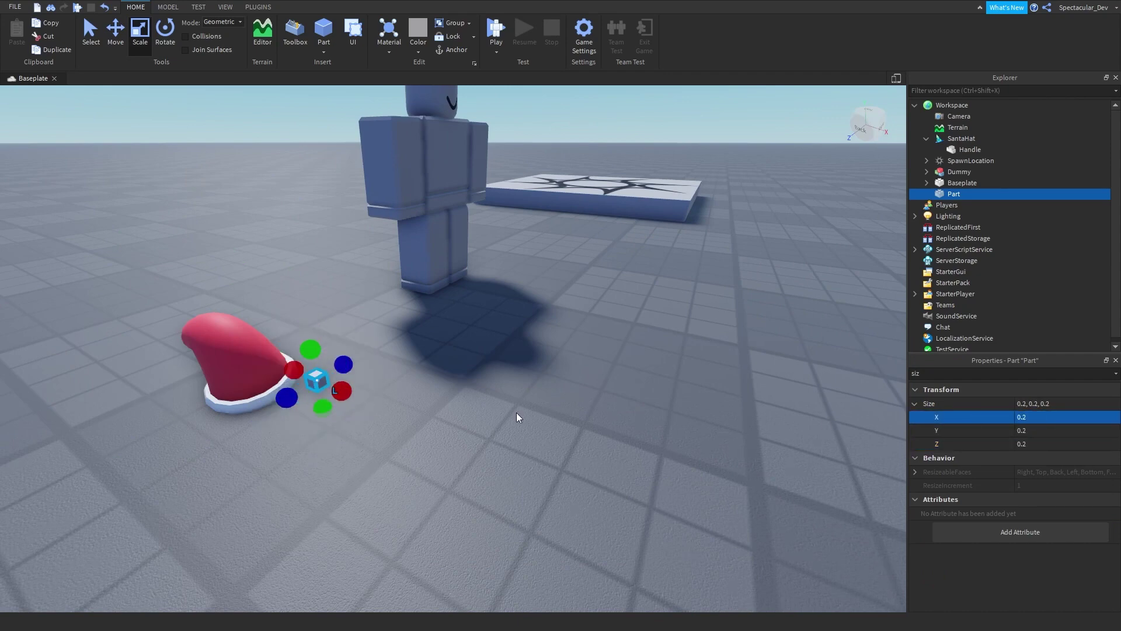
- Find the small part's Transparency property and set it to 1
{"action": "mouse_move", "coordinate": [494, 413]}
{"action": "right_mouse_down"}
{"action": "mouse_move", "coordinate": [478, 423]}
{"action": "mouse_move", "coordinate": [489, 411]}
{"action": "right_mouse_up"}
{"action": "scroll", "coordinate": [489, 411], "scroll_direction": "up", "scroll_amount": 1}
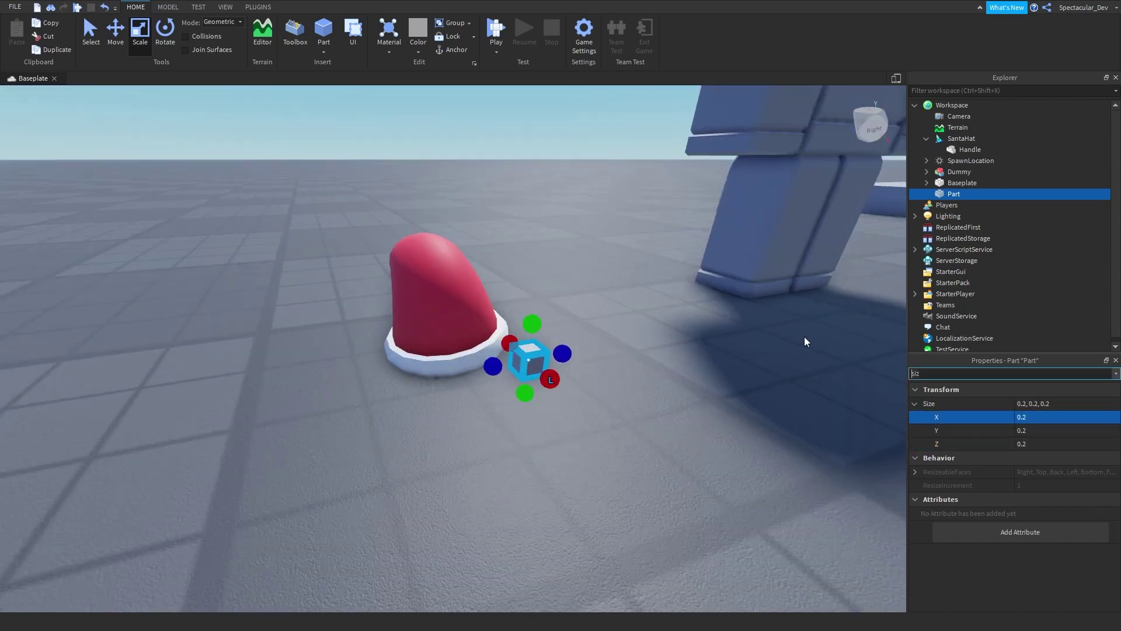
{"action": "type", "text": "tr"}
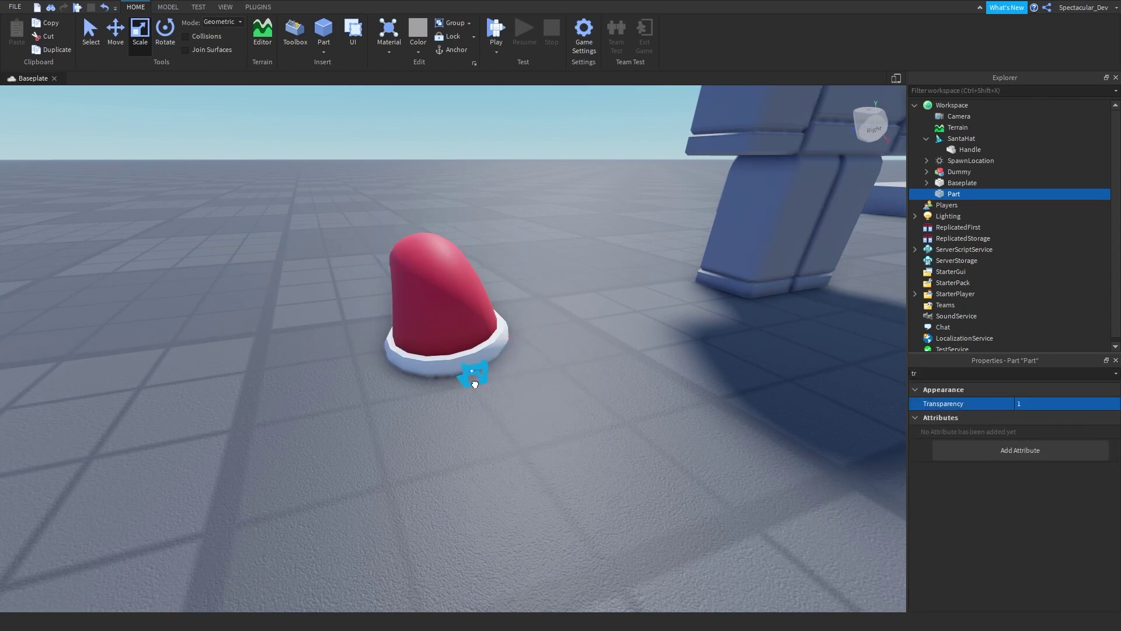
- Viewing the hat from below, move the transparent part from the brim's edge to the centre of the hat's opening
{"action": "right_click_drag", "start_coordinate": [475, 384], "coordinate": [473, 384]}
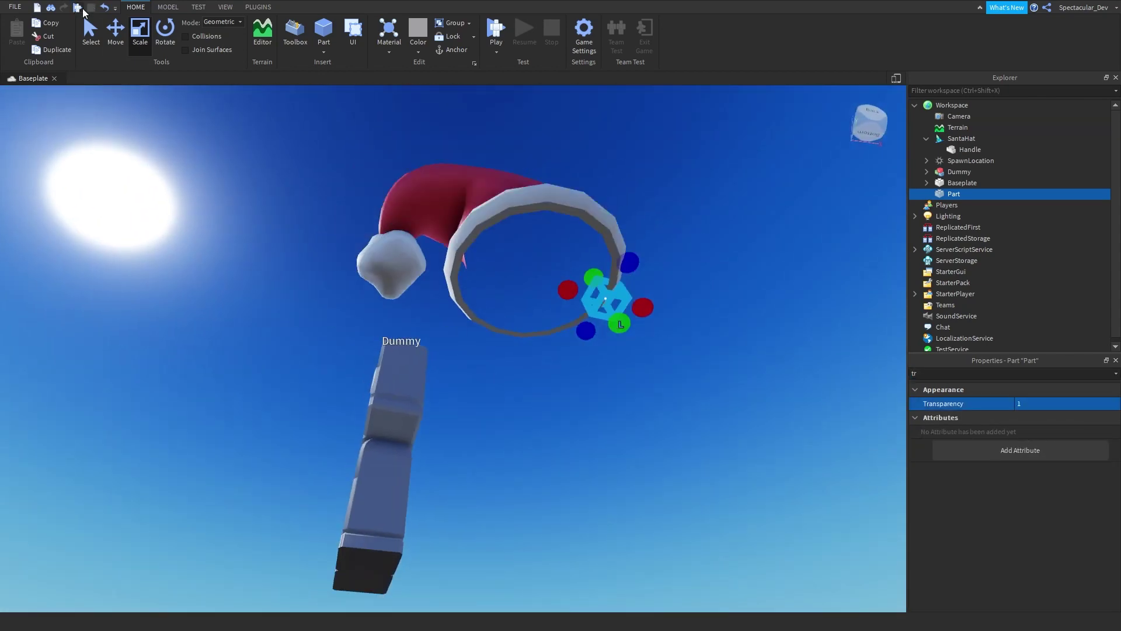
{"action": "right_click_drag", "start_coordinate": [234, 113], "coordinate": [277, 139]}
{"action": "key", "text": "s"}
{"action": "key", "text": "d"}
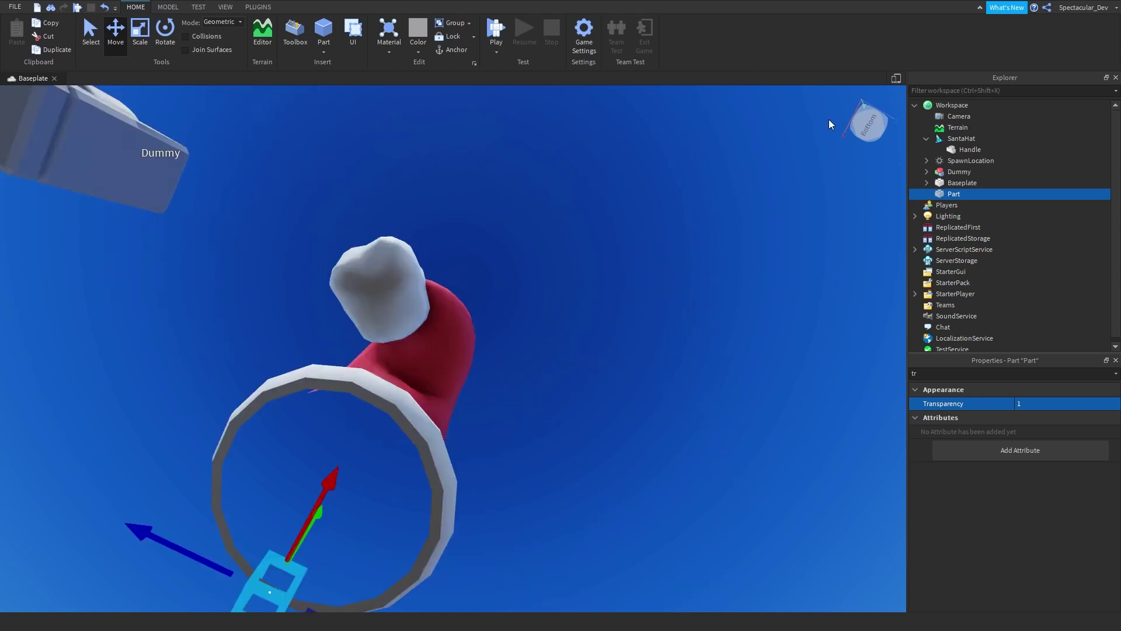
{"action": "left_click", "coordinate": [868, 127]}
{"action": "key", "text": "a"}
{"action": "key", "text": "d"}
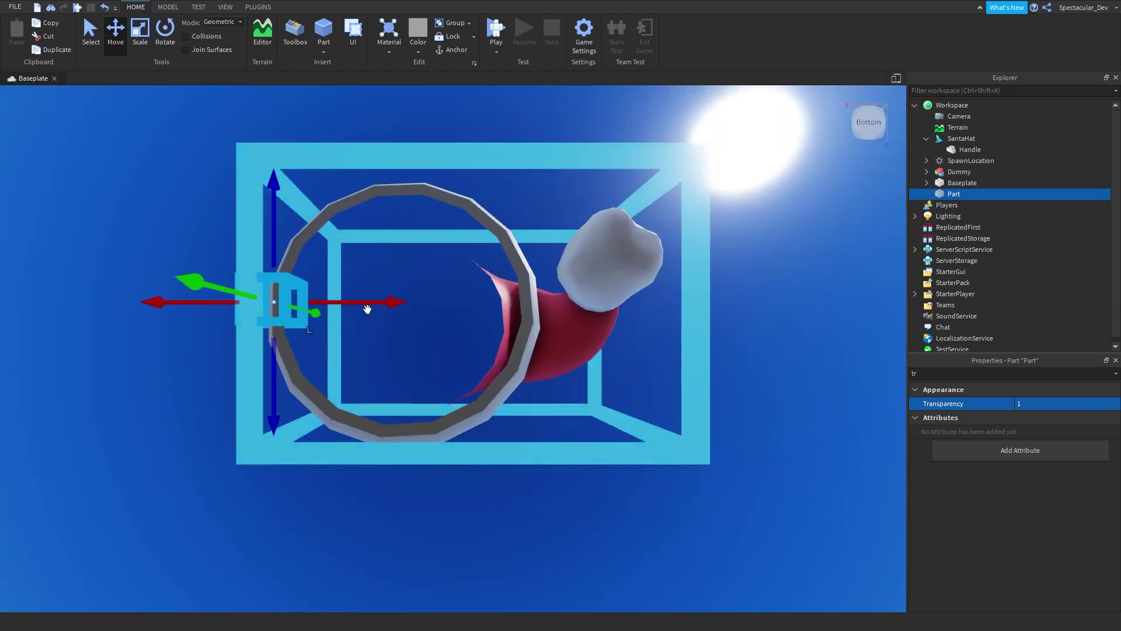
{"action": "left_click_drag", "start_coordinate": [366, 304], "coordinate": [483, 302]}
{"action": "key", "text": "s"}
{"action": "right_click_drag", "start_coordinate": [482, 302], "coordinate": [483, 301]}
{"action": "key", "text": "w"}
{"action": "key", "text": "s"}
{"action": "right_click_drag", "start_coordinate": [435, 180], "coordinate": [435, 180]}
- Rename the transparent part as Handle
{"action": "right_click", "coordinate": [953, 194]}
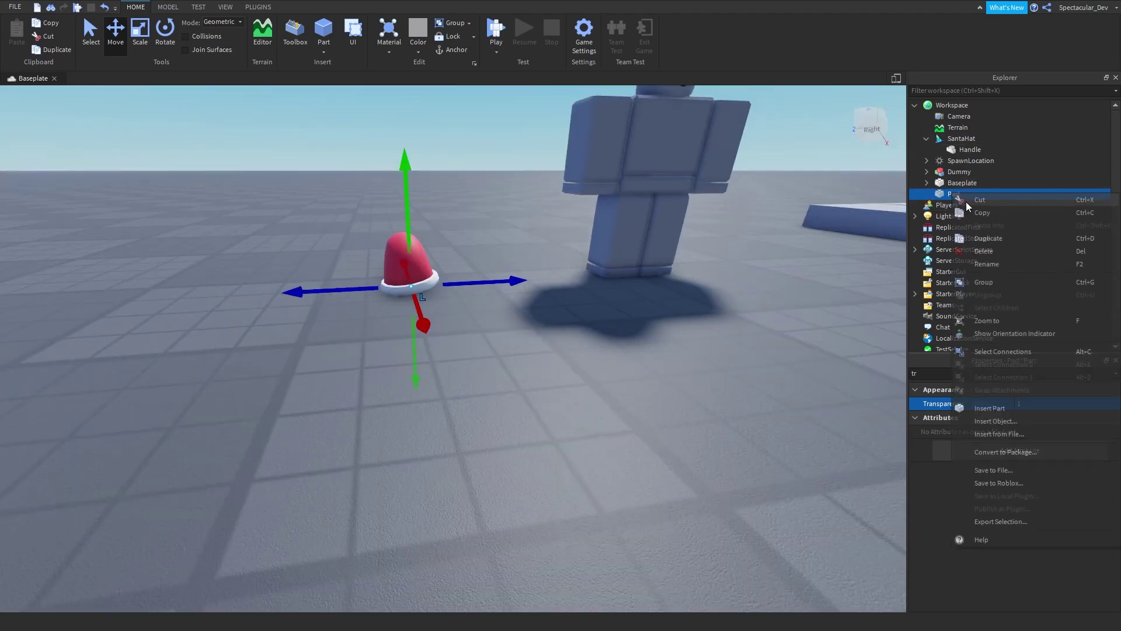
{"action": "left_click", "coordinate": [989, 264]}
{"action": "type", "text": "Handle"}
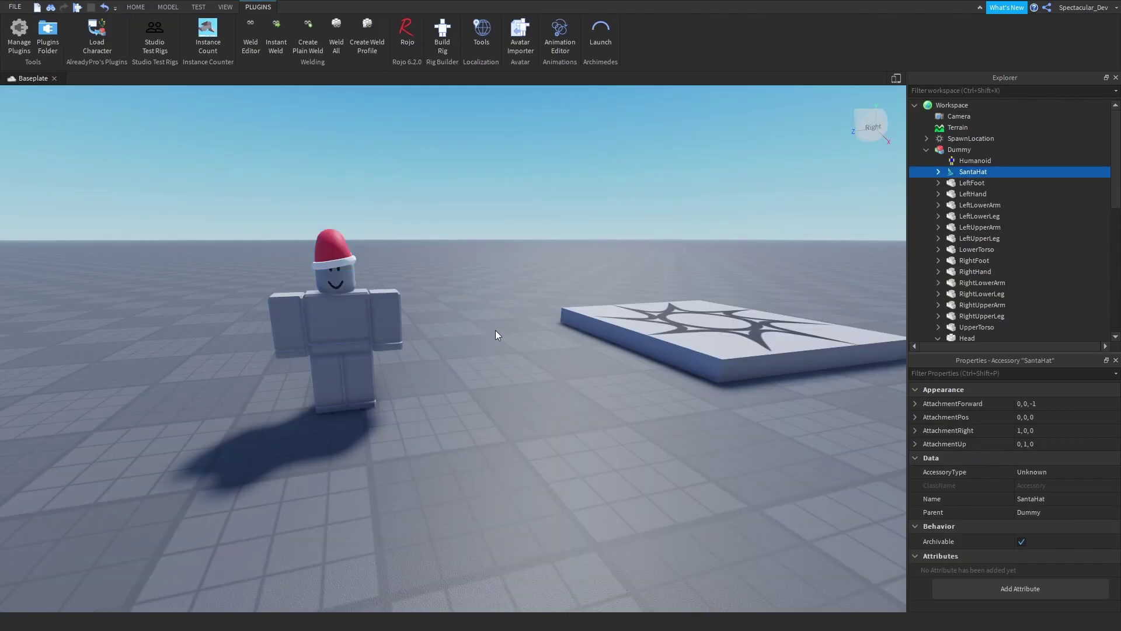
- Collapse the Dummy model and add a new Script to ServerScriptService
{"action": "left_click", "coordinate": [495, 331]}
{"action": "right_click_drag", "start_coordinate": [494, 331], "coordinate": [493, 330]}
{"action": "right_click_drag", "start_coordinate": [601, 245], "coordinate": [601, 245]}
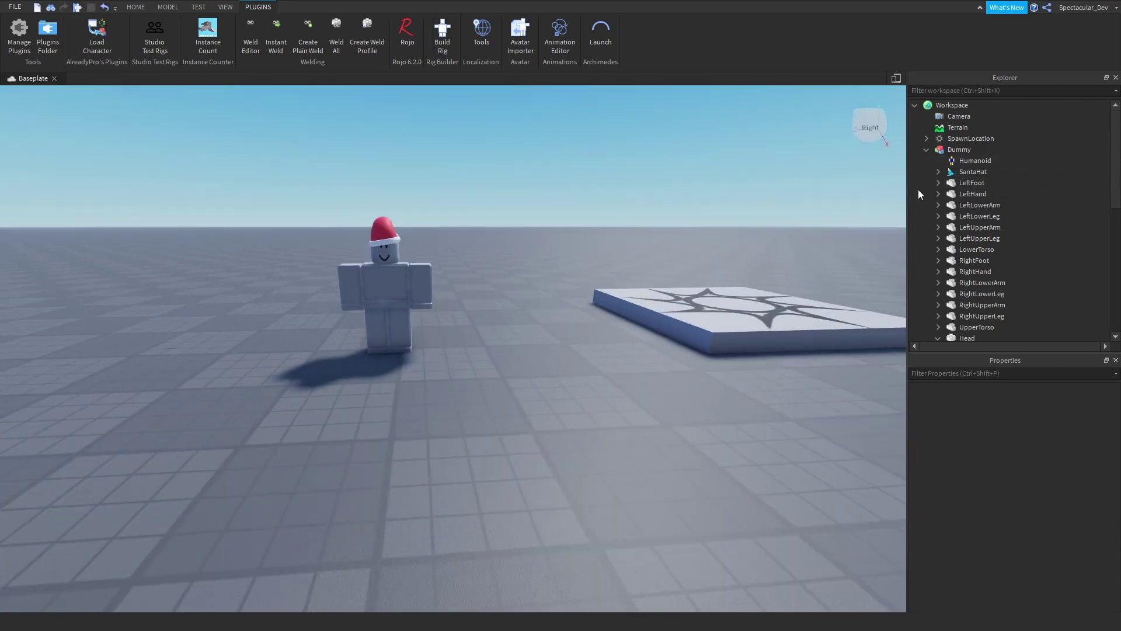
{"action": "left_click", "coordinate": [925, 150]}
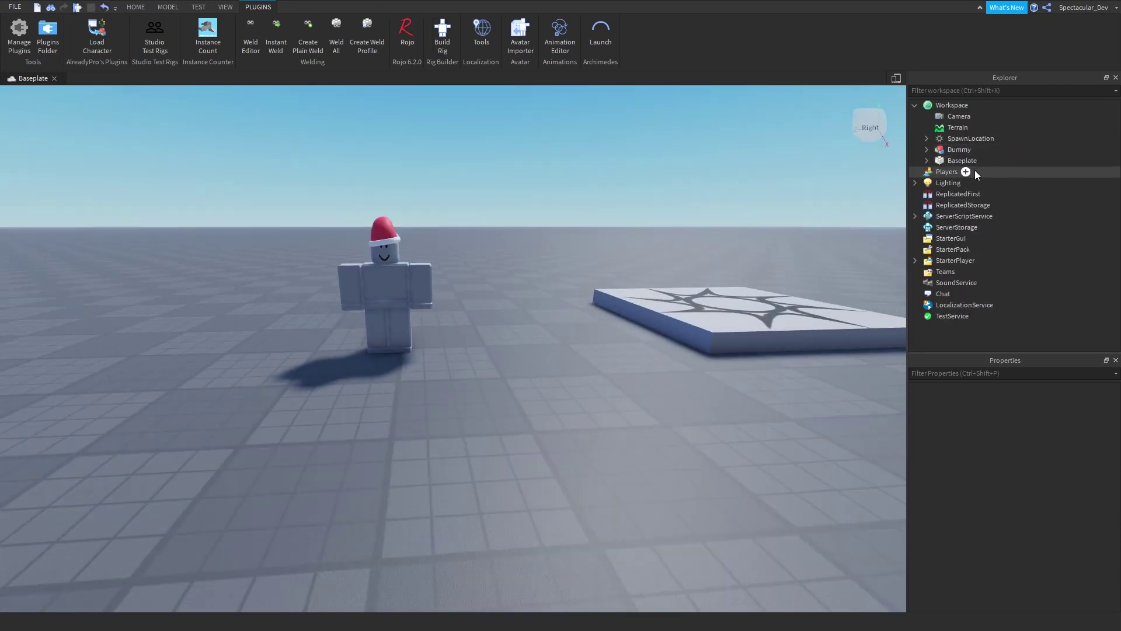
{"action": "left_click", "coordinate": [1000, 216]}
{"action": "type", "text": "sc"}
{"action": "key", "text": "Return"}
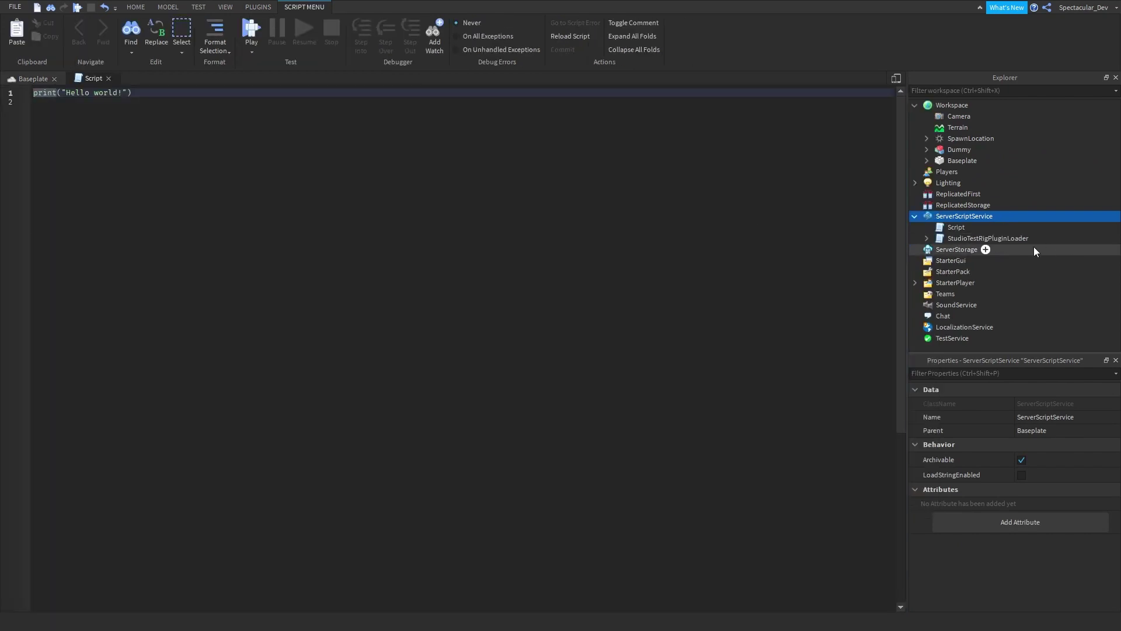
- Move the SantaHat accessory from the Dummy model into the new Script in ServerScriptService
{"action": "left_click", "coordinate": [926, 150]}
{"action": "left_click_drag", "start_coordinate": [959, 169], "coordinate": [993, 296]}
{"action": "scroll", "coordinate": [927, 197], "scroll_direction": "up", "scroll_amount": 8}
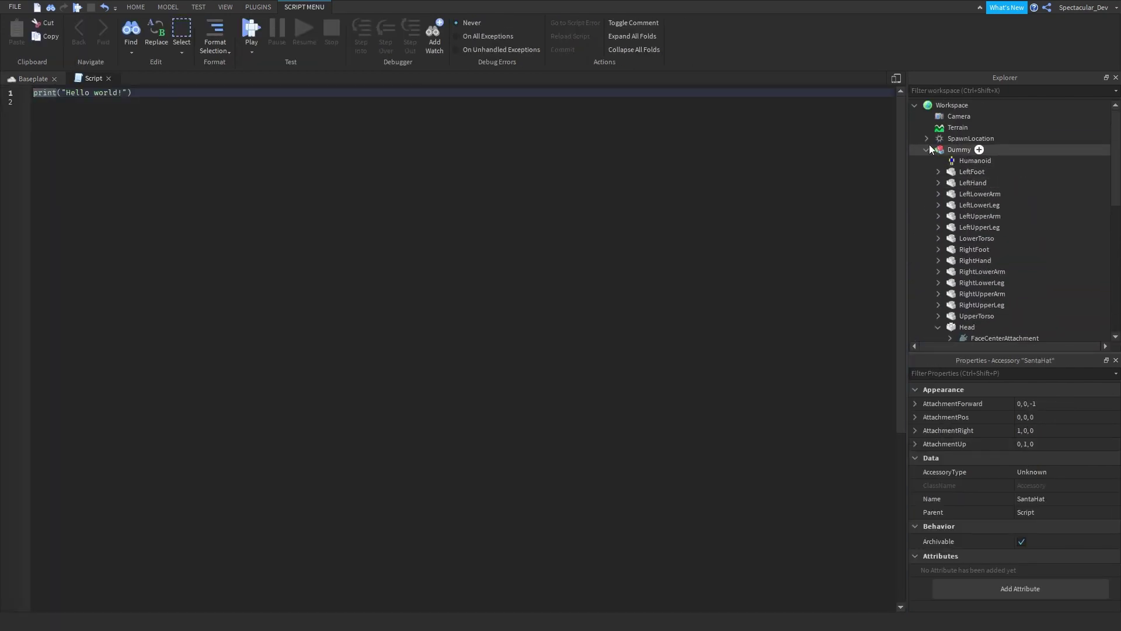
{"action": "left_click", "coordinate": [927, 150]}
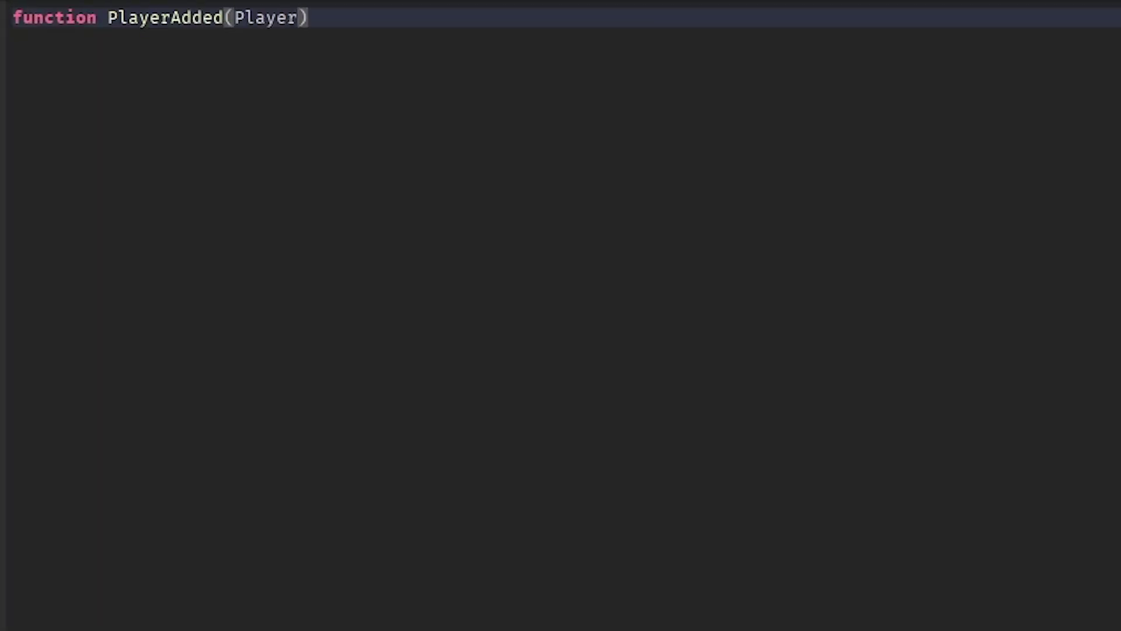
- Make PlayerAdded(Player) a local function and declare above it: local Players = game:GetService("Players")
{"action": "type", "text": "local"}
{"action": "key", "text": "Return"}
{"action": "left_click", "coordinate": [253, 66]}
{"action": "key", "text": "Return"}
{"action": "key", "text": "Return"}
{"action": "left_click", "coordinate": [238, 11]}
{"action": "type", "text": "local Players = game:GetService(\"Players\")"}
- Connect the Players.PlayerAdded event to the PlayerAdded function below the function's end
{"action": "left_click", "coordinate": [181, 151]}
{"action": "type", "text": "Players.PlayerAdded:Connect(PlayerA"}
{"action": "key", "text": "Tab"}
- Inside the PlayerAdded function, add the line local Humanoid = Player.Character:WaitForChild("Humanoid")
{"action": "key", "text": "Up"}
{"action": "key", "text": "Up"}
{"action": "key", "text": "Up"}
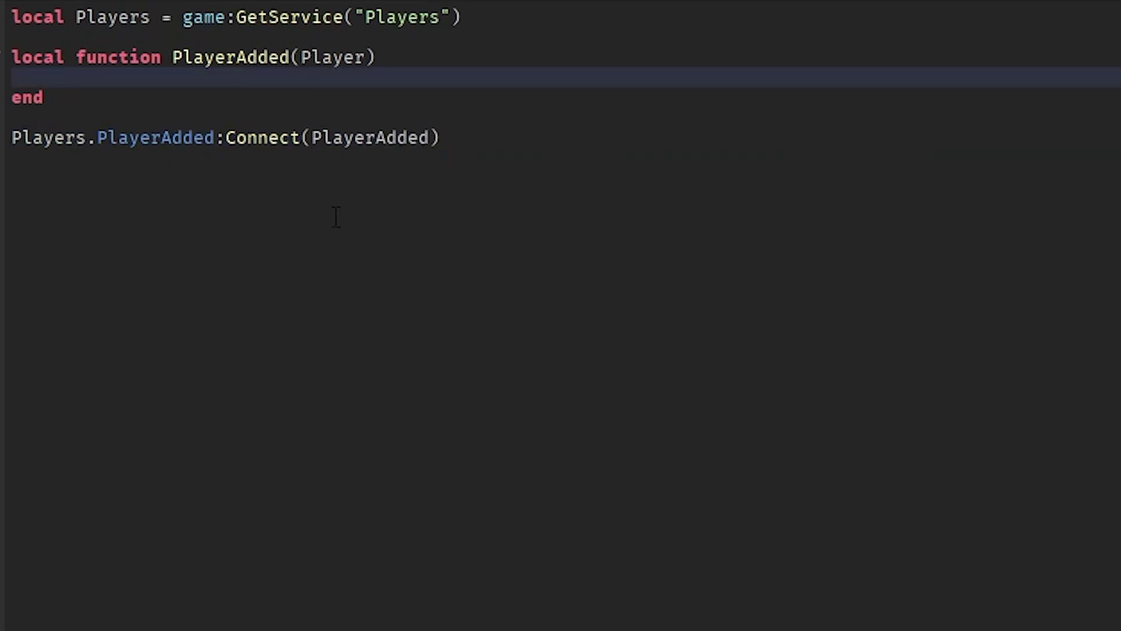
{"action": "type", "text": "local Humanoid = Player.Character:WaitForChild(\"Humanoid\")"}
{"action": "key", "text": "Return"}
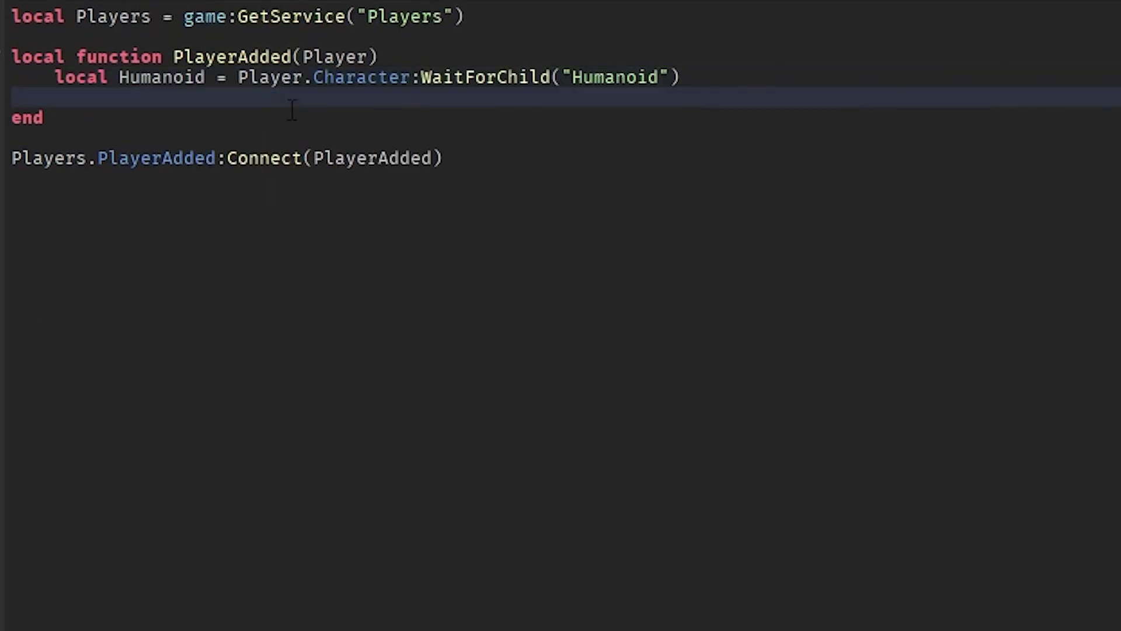
- Clone the hat with local Clone = script.SantaHat:Clone() and attach it with Humanoid:AddAccessory(Clone)
{"action": "type", "text": "local Clone = script.SantaHat:Clone()"}
{"action": "key", "text": "Return"}
{"action": "key", "text": "Return"}
{"action": "type", "text": "Humanoid:"}
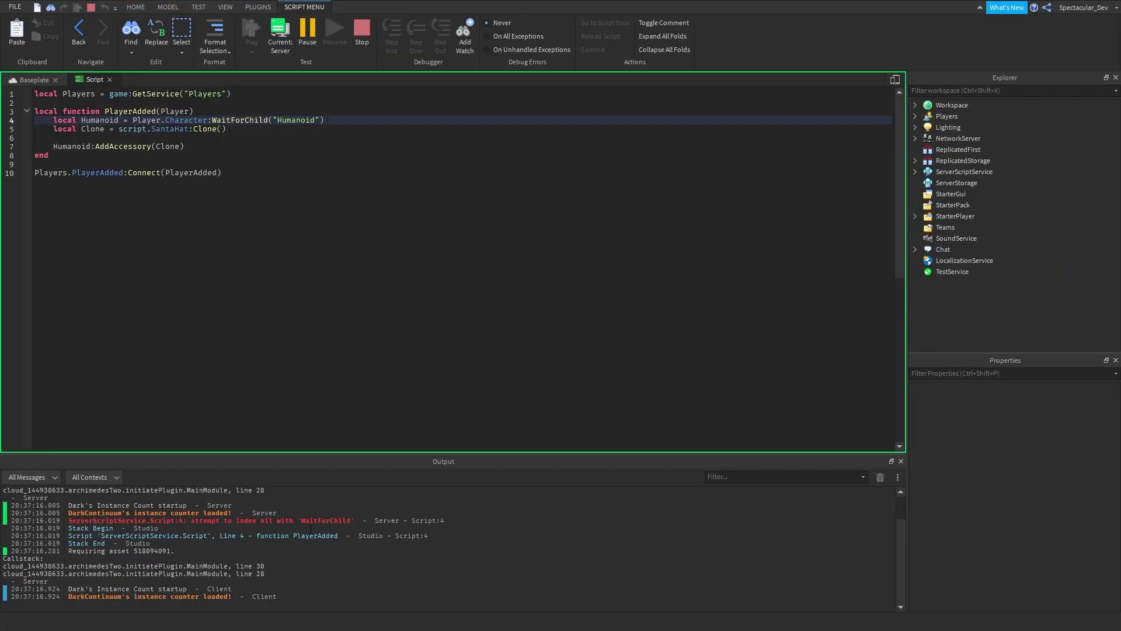
- Insert a task.wait call at the start of the PlayerAdded function, before the Humanoid line
{"action": "left_click", "coordinate": [228, 111]}
{"action": "key", "text": "Return"}
{"action": "key", "text": "Return"}
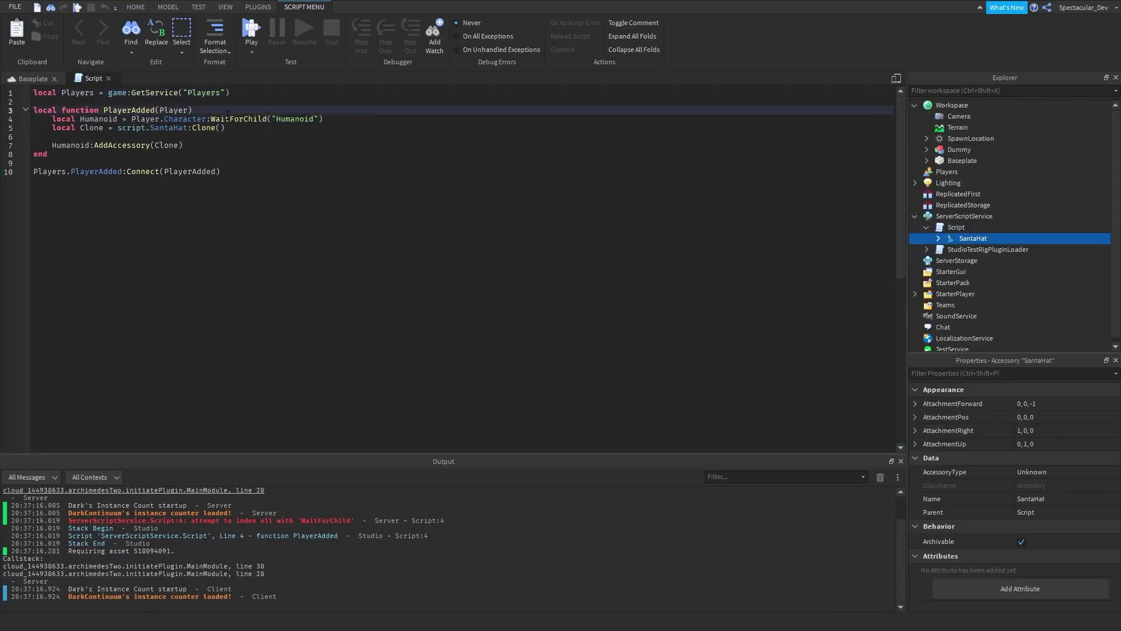
{"action": "type", "text": "task.wait"}
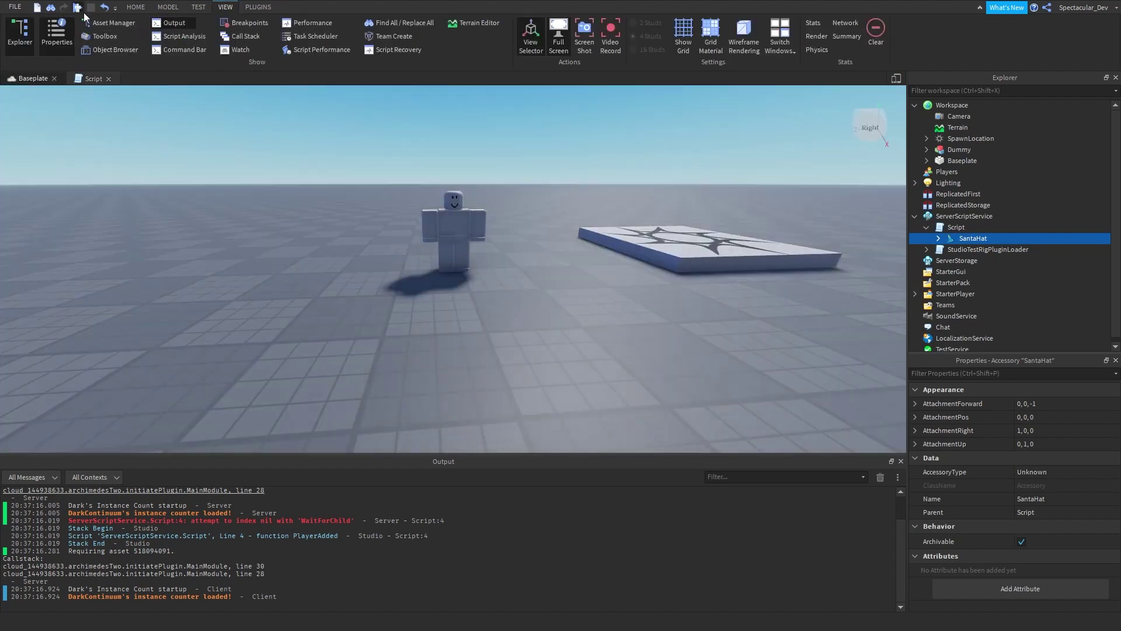
- Start a playtest and view the Santa hat up close on the spawned character
{"action": "left_click", "coordinate": [83, 13]}
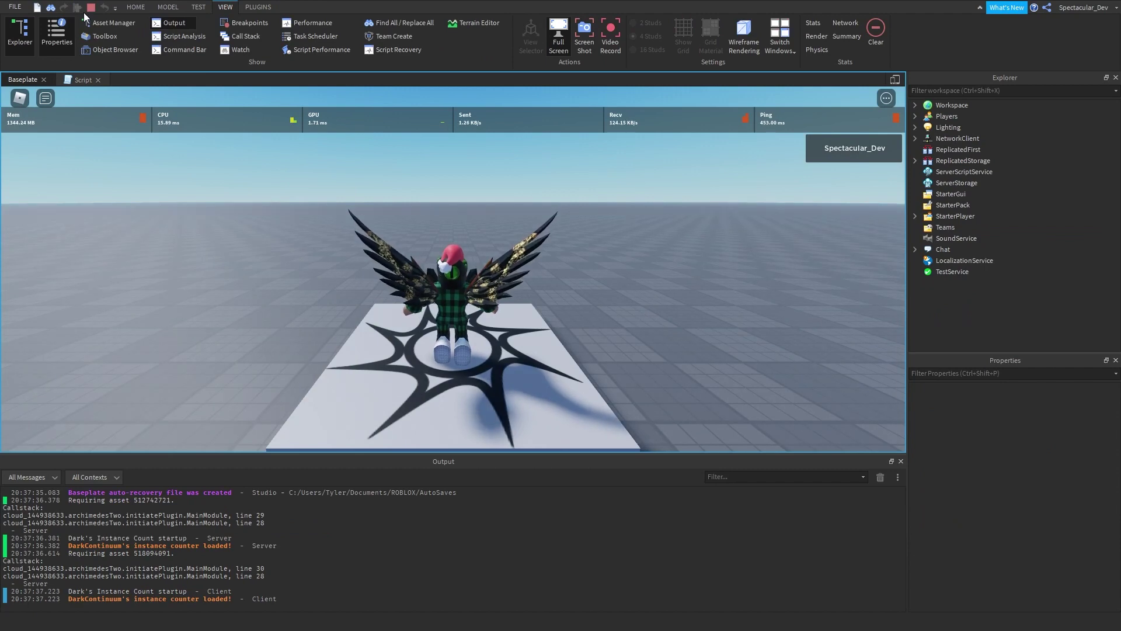
{"action": "right_click_drag", "start_coordinate": [438, 267], "coordinate": [438, 266]}
{"action": "scroll", "coordinate": [438, 267], "scroll_direction": "up", "scroll_amount": 4}
- Close the Output window and delete the Gift13, Meshes/Glitched mask and WingsofFreedom accessories from the player's character in Workspace
{"action": "left_click", "coordinate": [915, 105]}
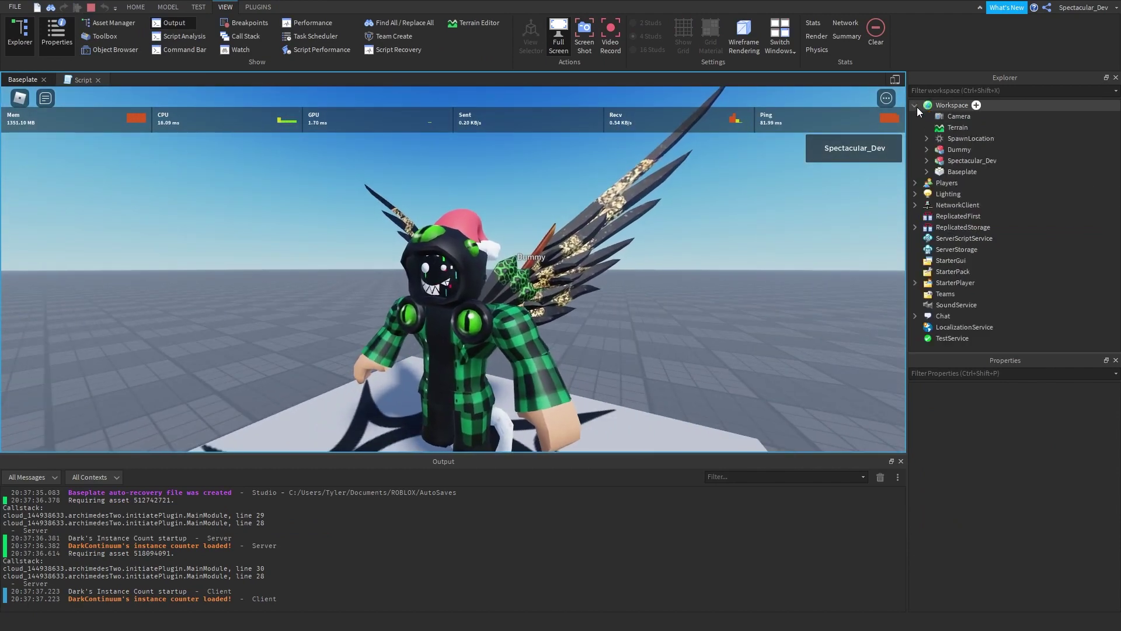
{"action": "left_click", "coordinate": [900, 461]}
{"action": "left_click", "coordinate": [927, 160]}
{"action": "scroll", "coordinate": [930, 163], "scroll_direction": "down", "scroll_amount": 1}
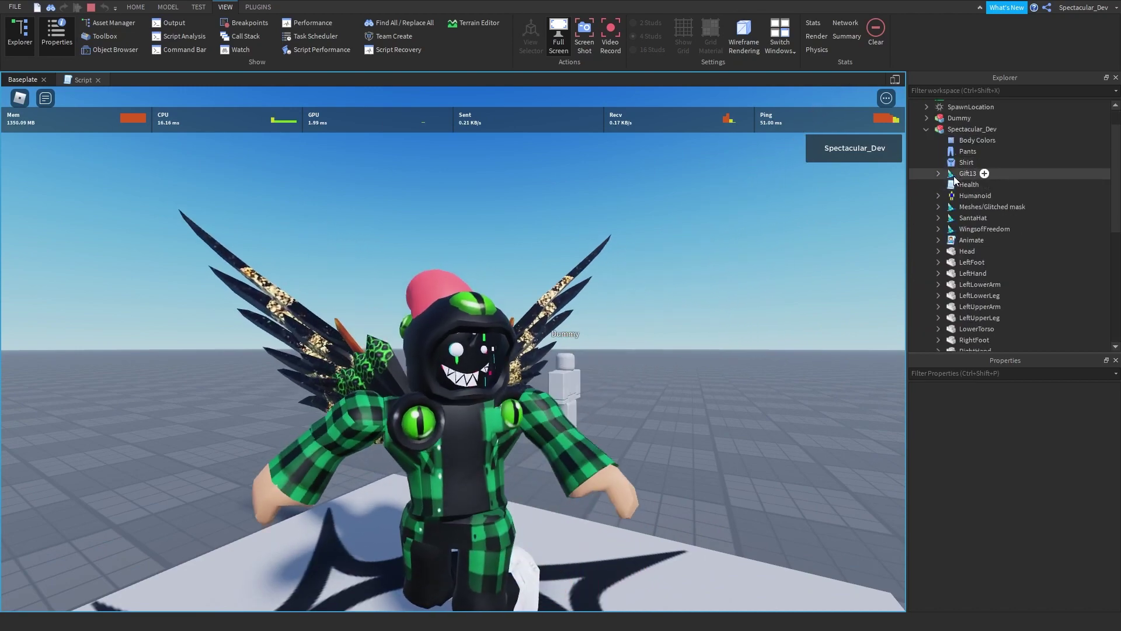
{"action": "left_click", "coordinate": [961, 175]}
{"action": "left_click", "coordinate": [974, 229], "text": "ctrl"}
{"action": "left_click", "coordinate": [981, 206], "text": "ctrl"}
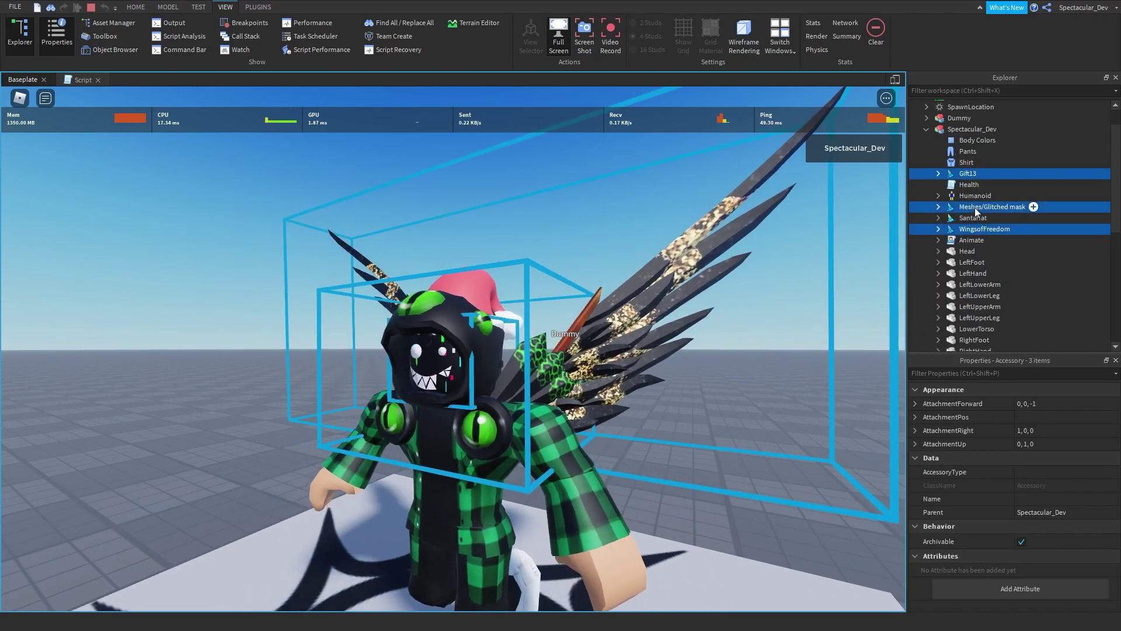
{"action": "key", "text": "Delete"}
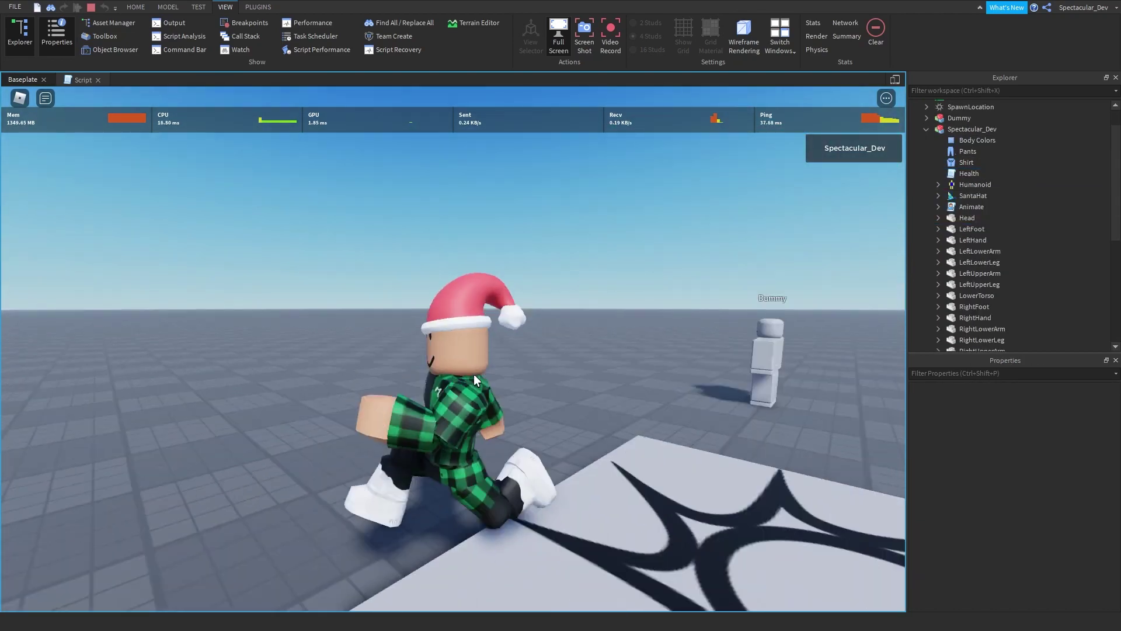
- Walk the character around the baseplate and examine the Santa hat's fit from several angles
{"action": "key", "text": "a"}
{"action": "key", "text": "w"}
{"action": "key", "text": "s"}
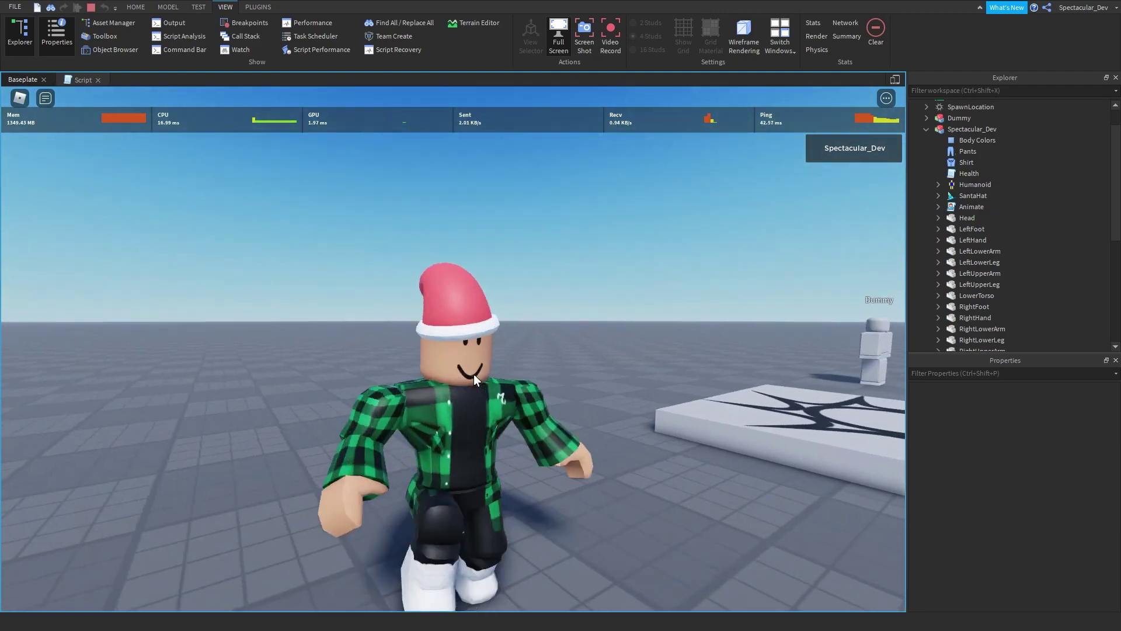
{"action": "key", "text": "w"}
{"action": "key", "text": "s"}
{"action": "key", "text": "w"}
{"action": "key", "text": "d"}
{"action": "right_click_drag", "start_coordinate": [440, 372], "coordinate": [440, 373]}
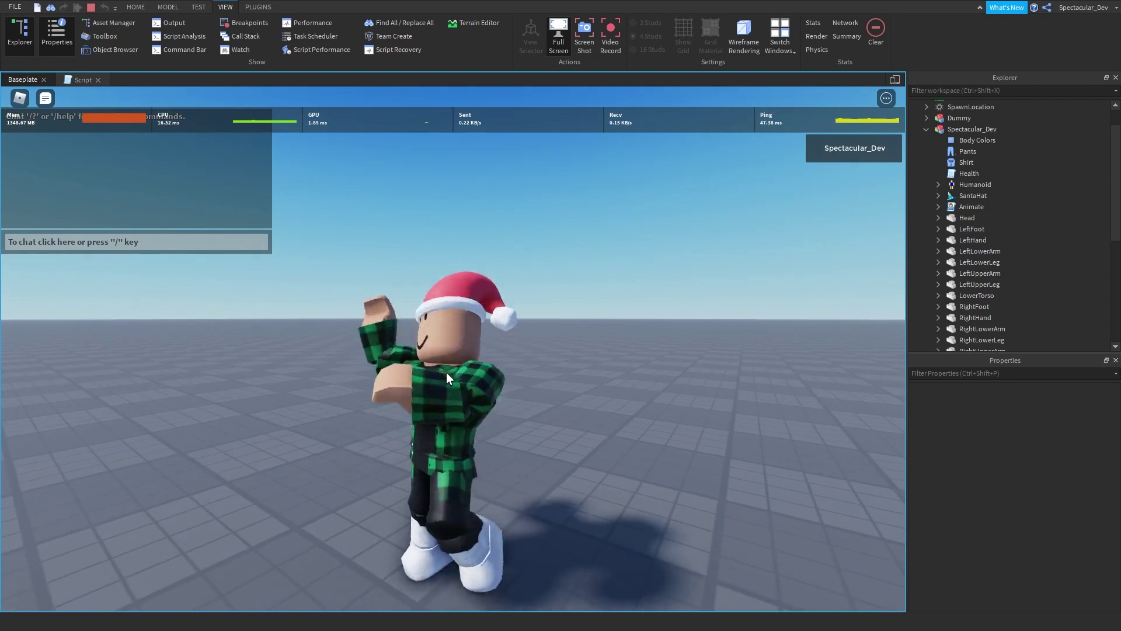